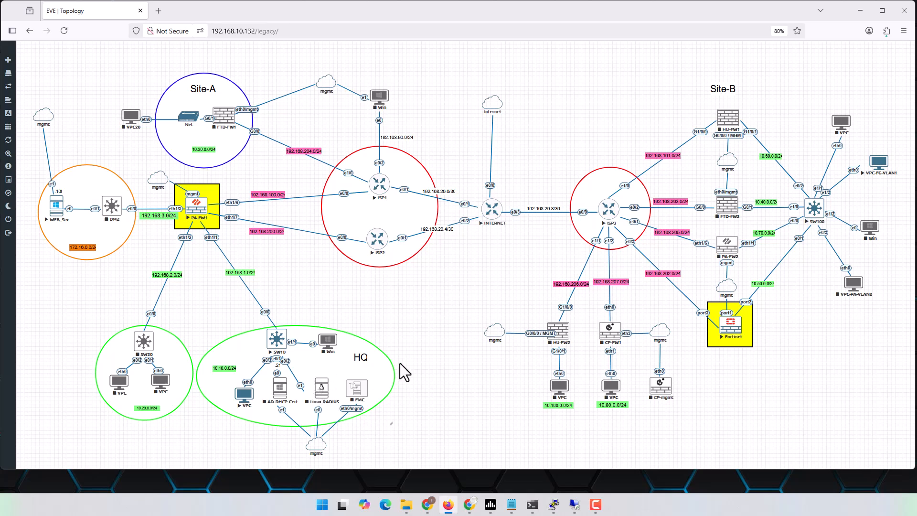
Open a telnet console to the HQ VPC and place it at the centre of the screen
click(248, 400)
drag(92, 75, 459, 99)
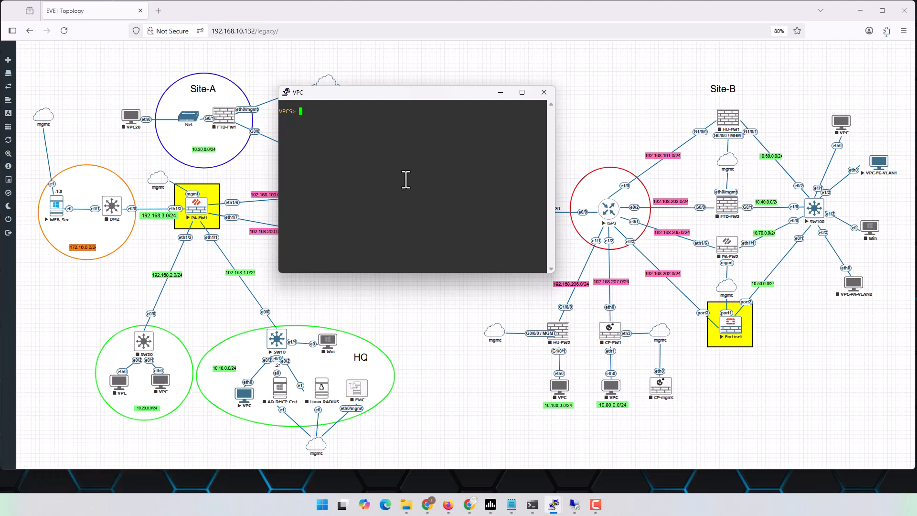
Open the VPC-FG-VLAN1 console and run 'sh ip' to read its 10.50.0.11/24 address
text(ping)
click(878, 164)
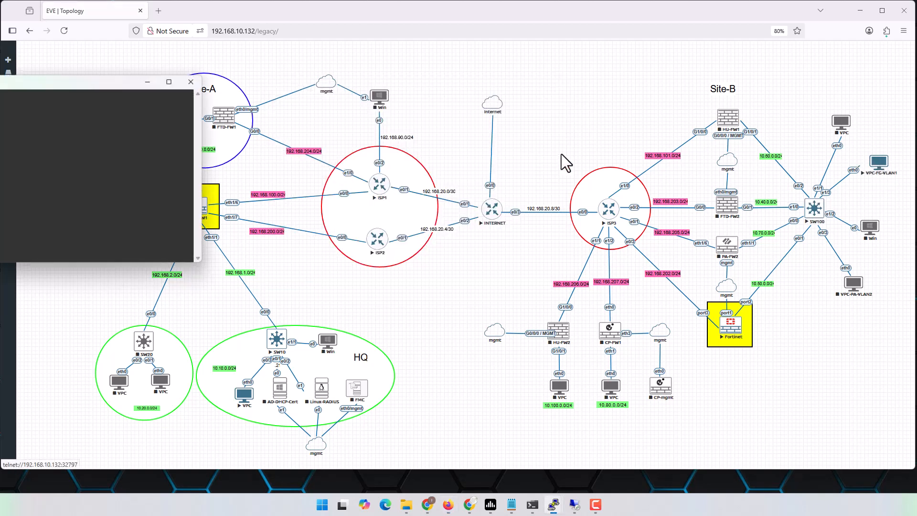
drag(53, 85, 516, 93)
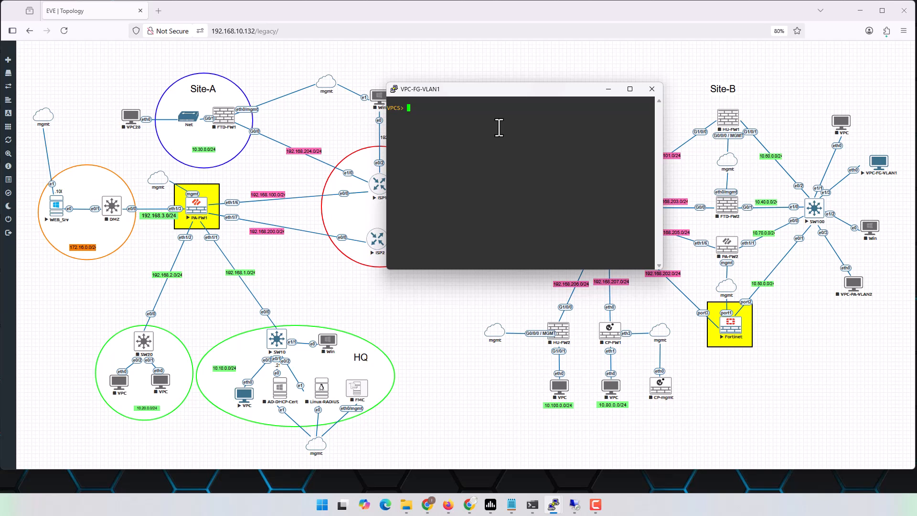
text(sh ip)
key(Return)
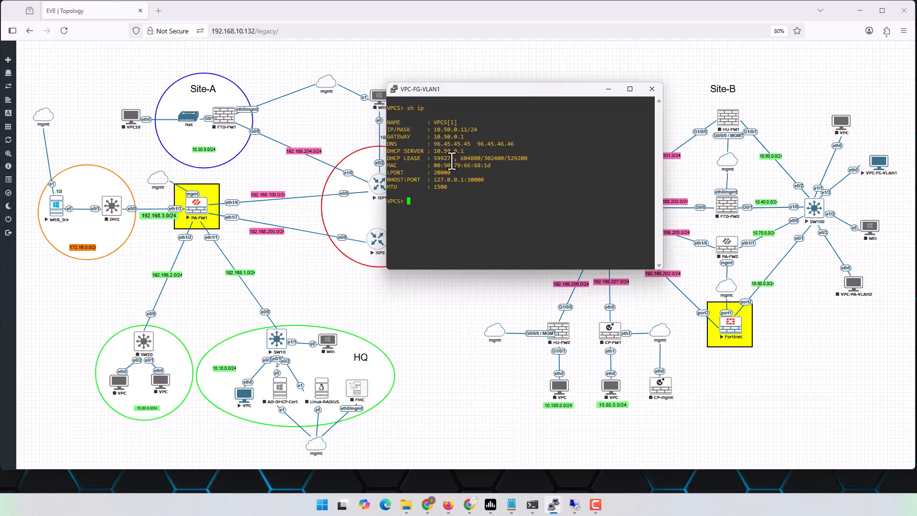
double_click(458, 131)
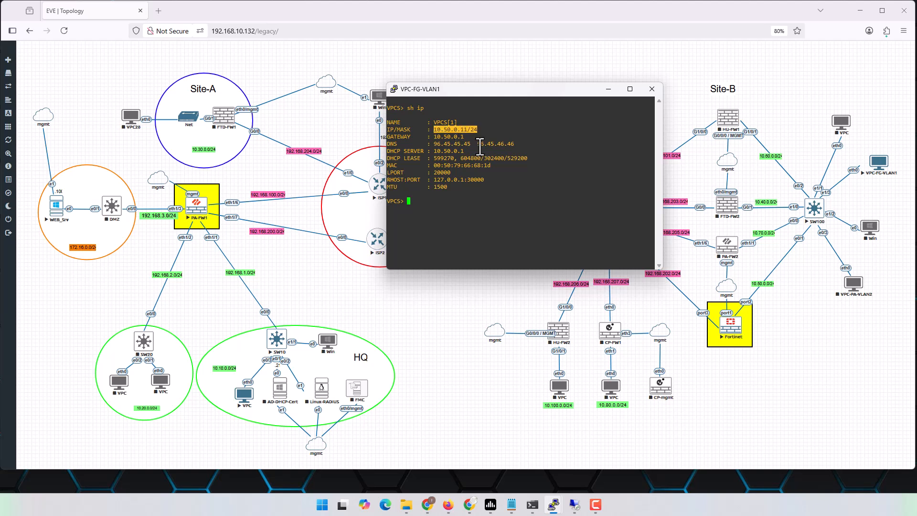
Ping 10.50.0.11 from the HQ VPC with both consoles arranged side by side
click(865, 12)
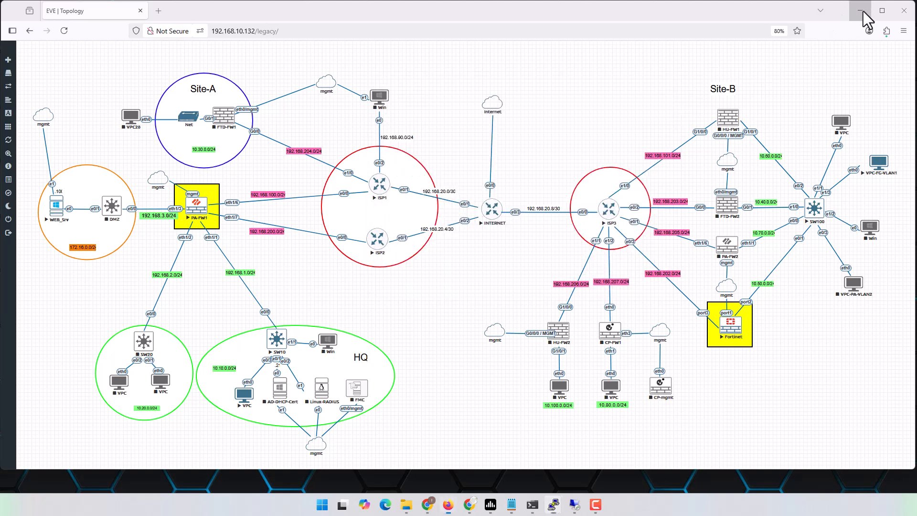
click(864, 12)
drag(505, 91, 780, 86)
click(393, 159)
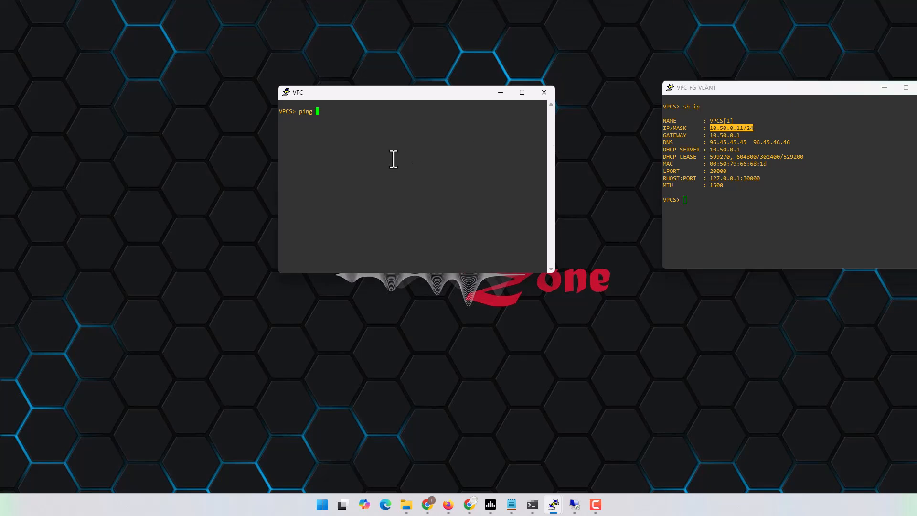
text(ping 10.50.0.11)
key(Return)
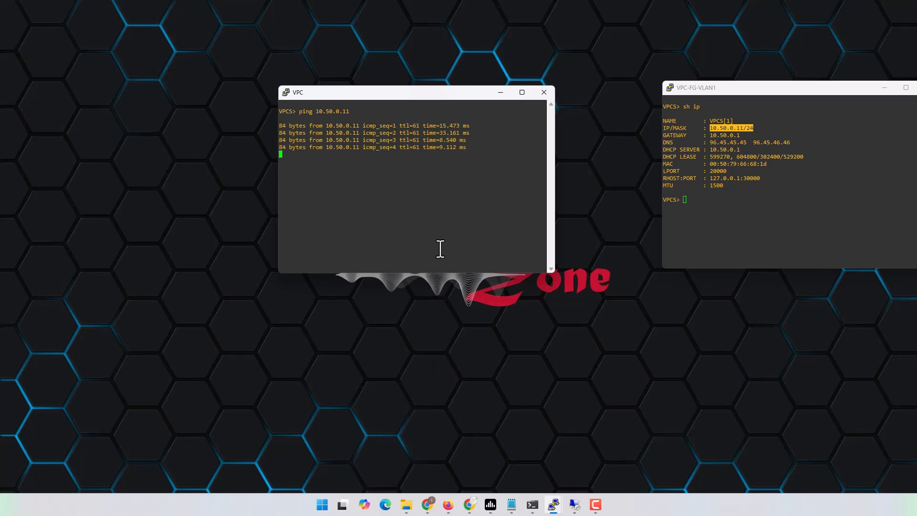
drag(758, 86, 667, 88)
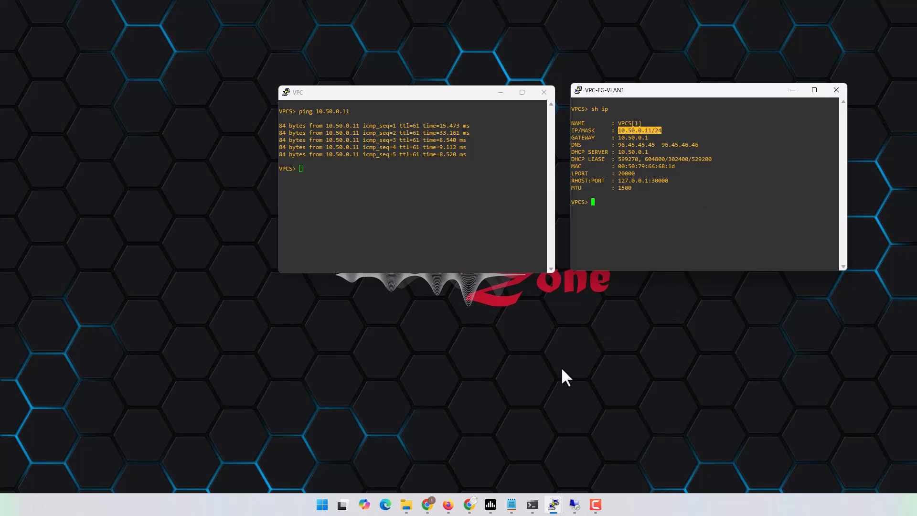
Restore and move the Chrome window, close the FortiGate-VM licensing docs tab, and return to PA-FW1
click(427, 505)
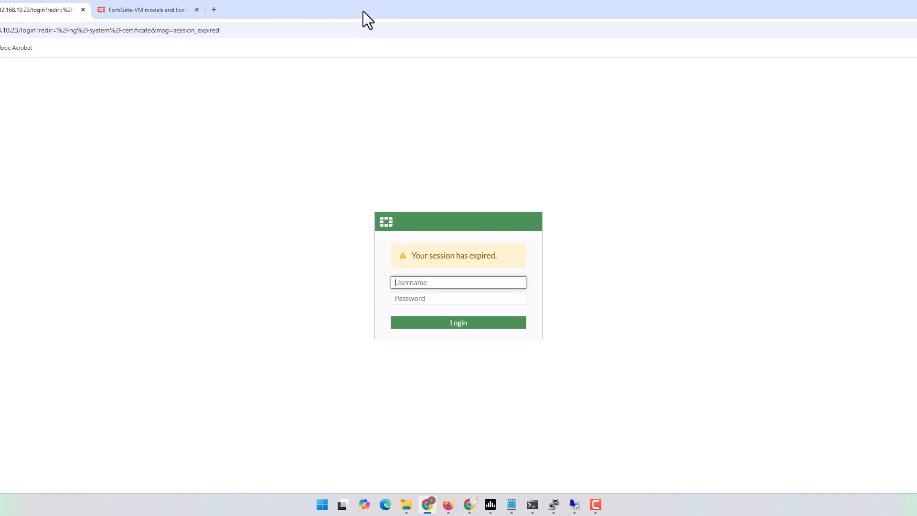
double_click(363, 11)
drag(761, 21, 431, 12)
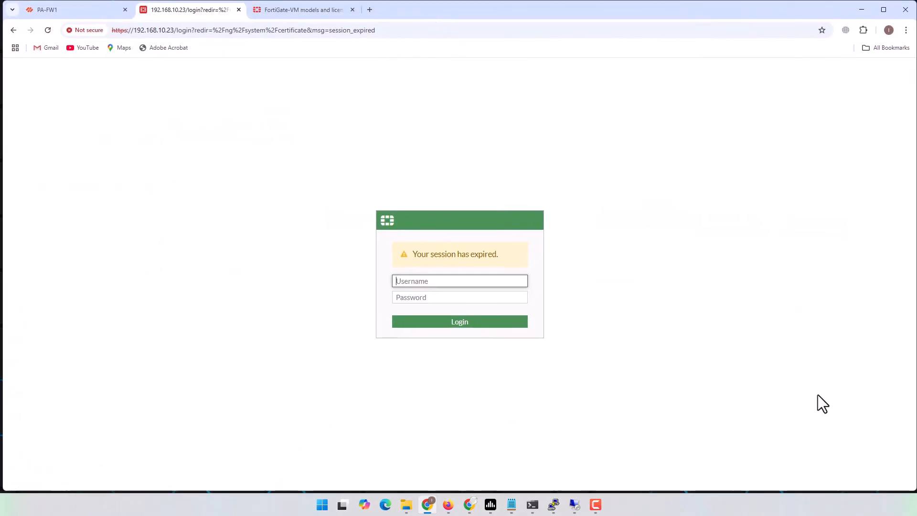
click(357, 10)
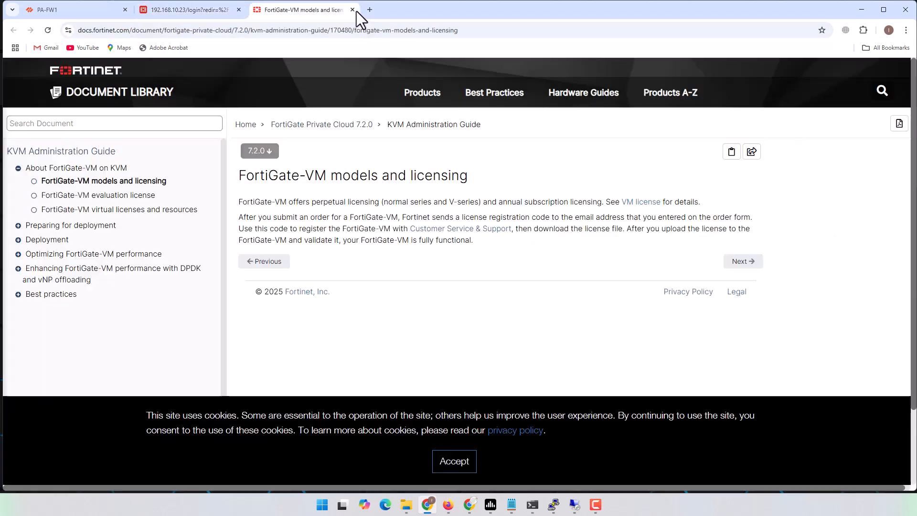
click(353, 10)
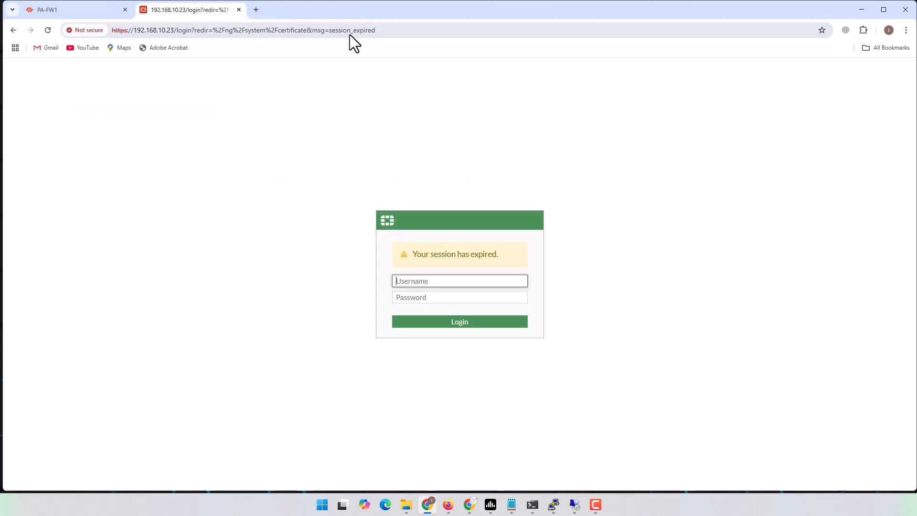
click(58, 10)
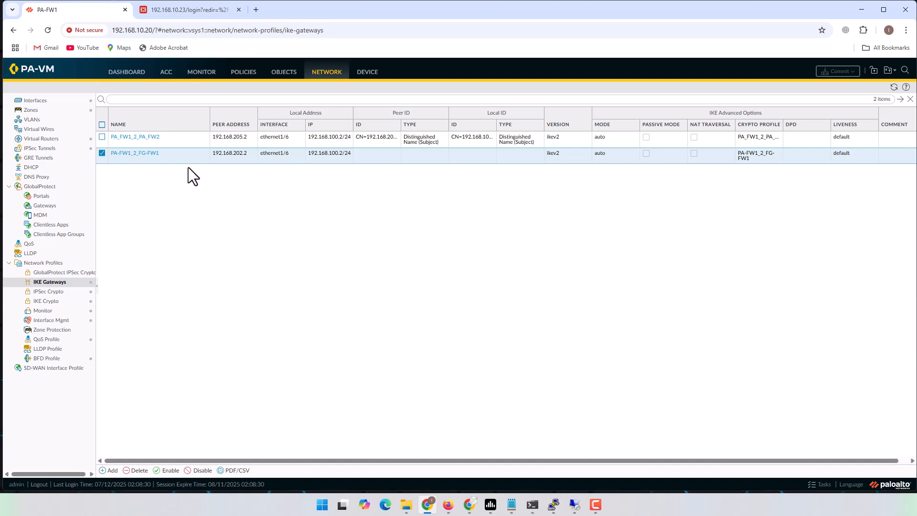
Open Network > IPSec Tunnels to see PA-FW1_2_FG-FW1 up on tunnel.202
click(43, 151)
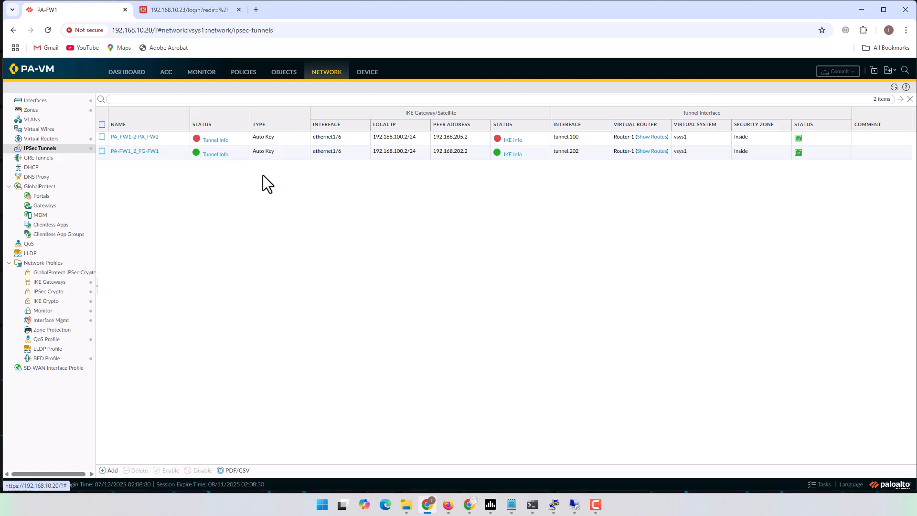
Log in to FG-FW1 with the admin account and open VPN > IPsec Tunnels
click(203, 15)
text(admin)
key(Tab)
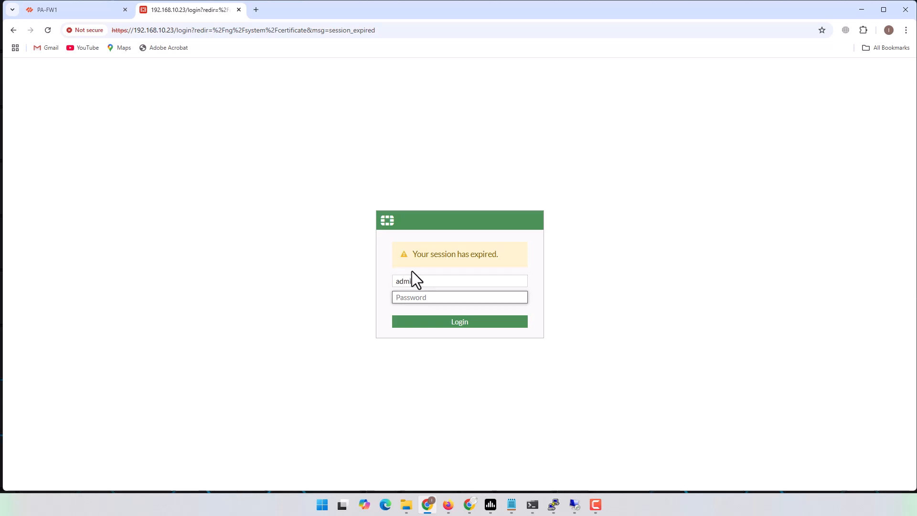
text(•••••••••)
key(Return)
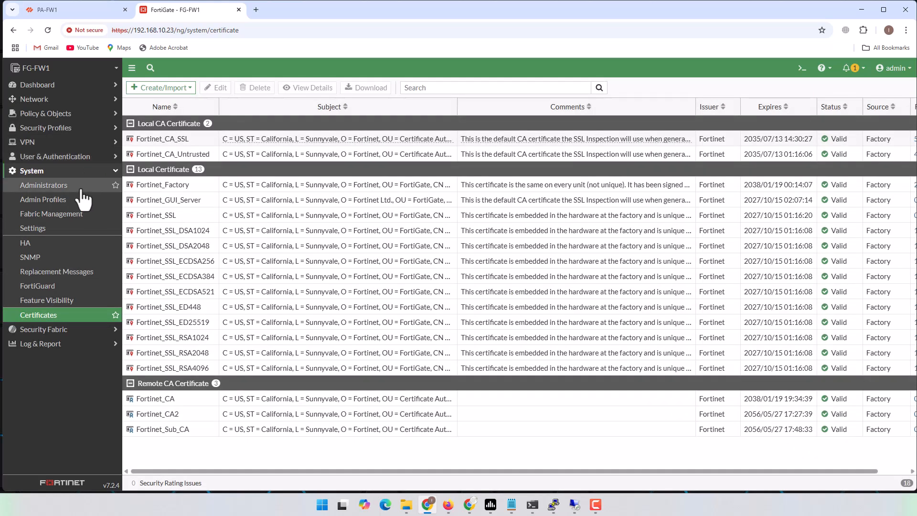
click(45, 143)
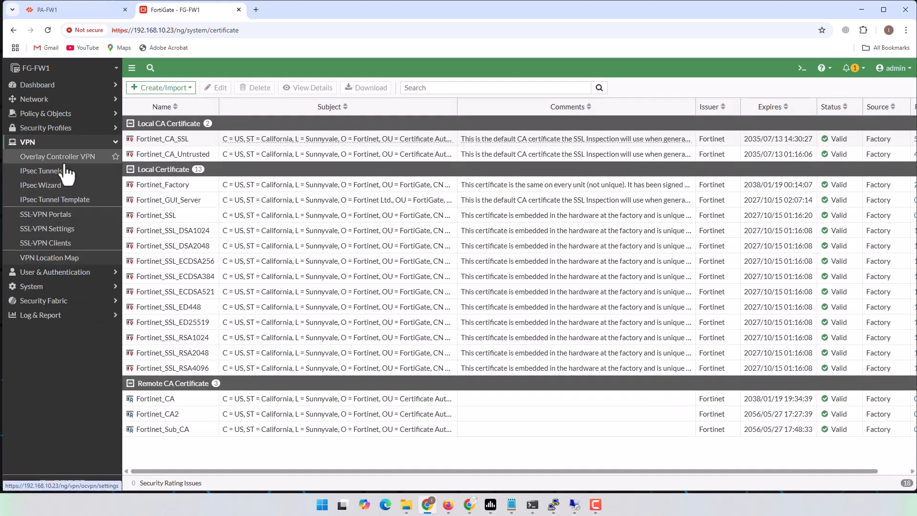
click(45, 172)
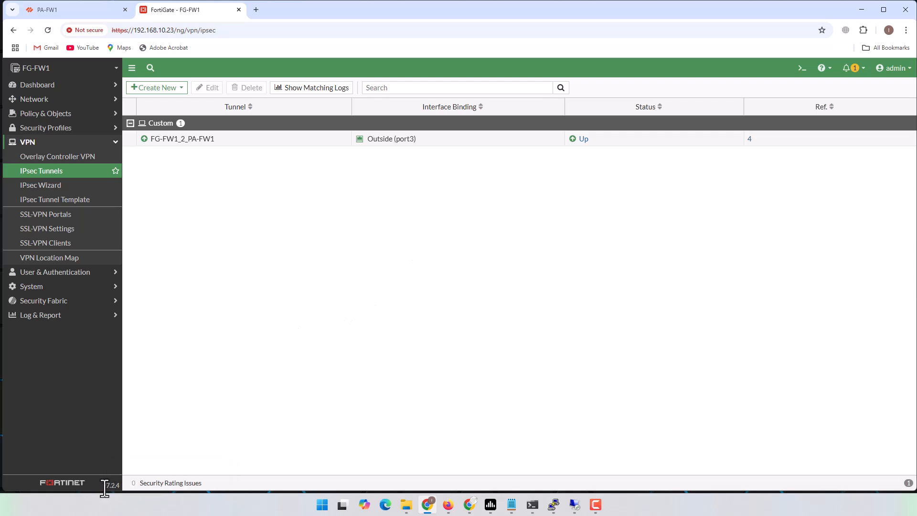
Highlight the FortiOS v7.2.4 version label, then go to the PA-FW1 tab
drag(103, 486, 173, 463)
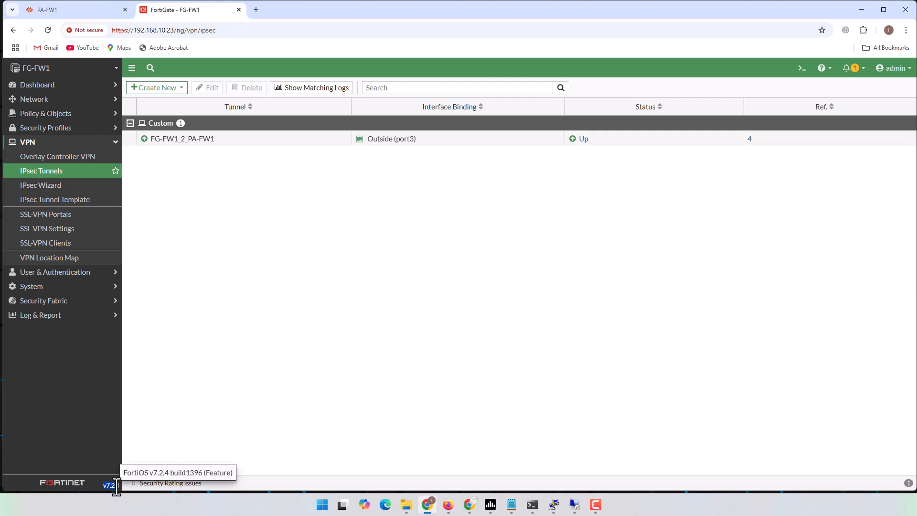
drag(117, 488, 117, 487)
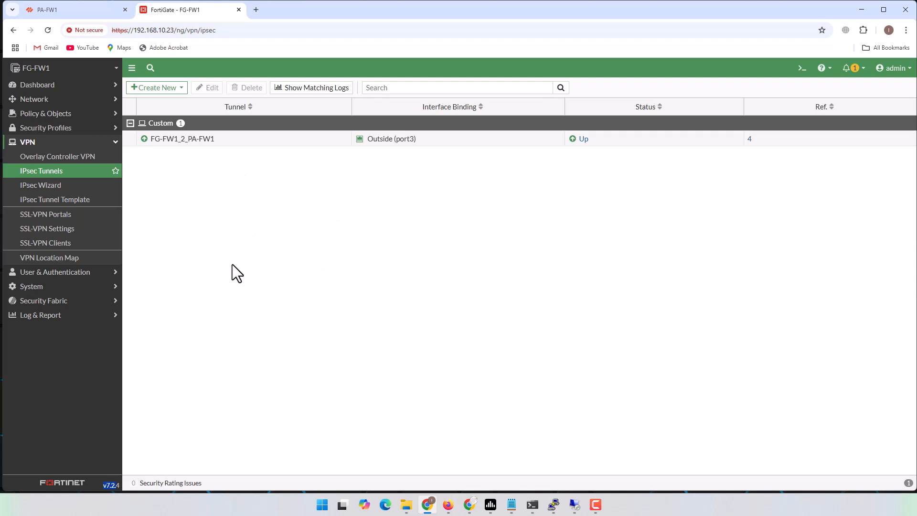
click(82, 10)
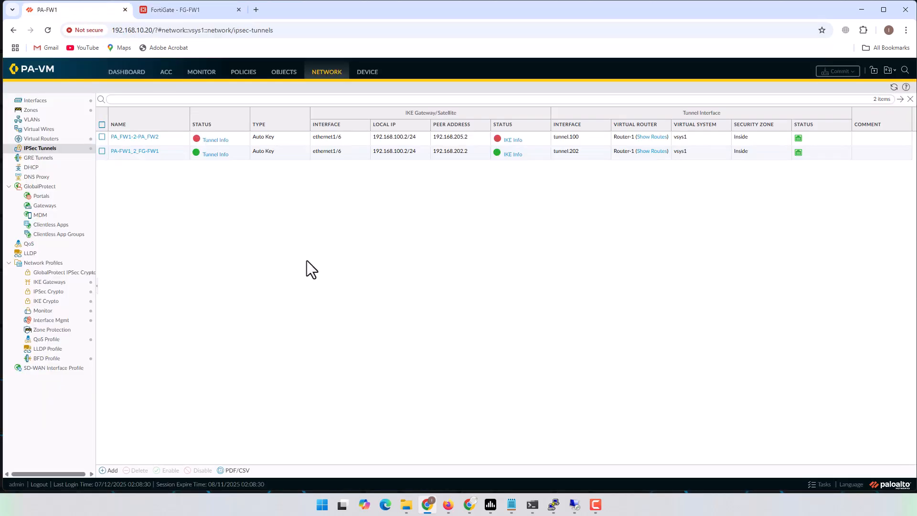
Return to the FortiGate - FG-FW1 tab showing FG-FW1_2_PA-FW1 up on Outside (port3)
click(187, 10)
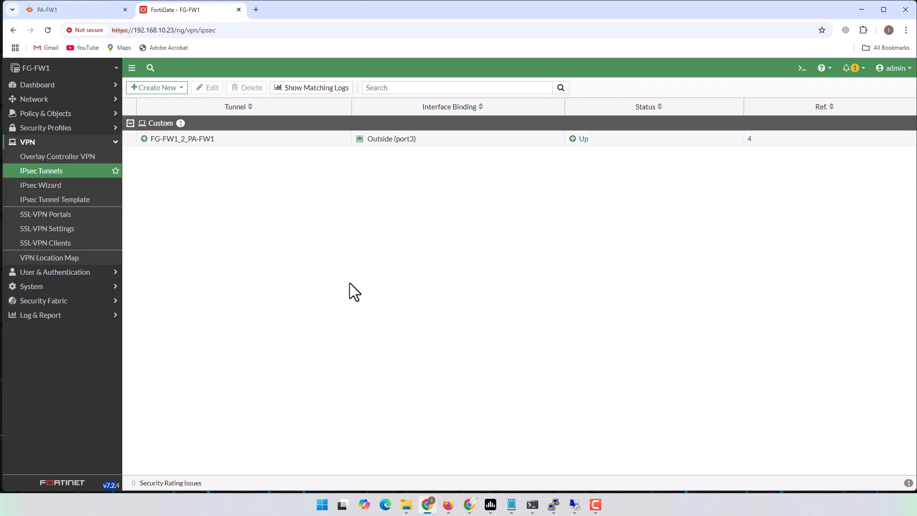
Bring the Remote Desktop Connection window back to the front
click(574, 505)
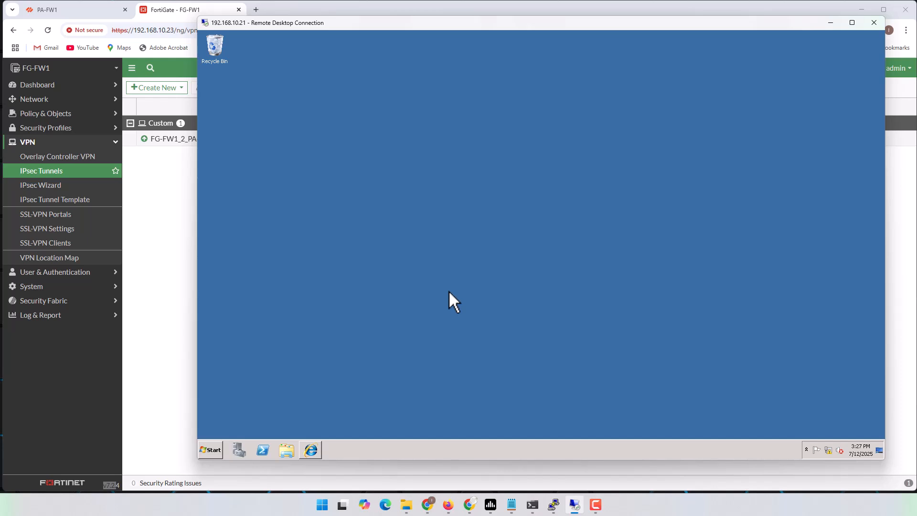
click(831, 21)
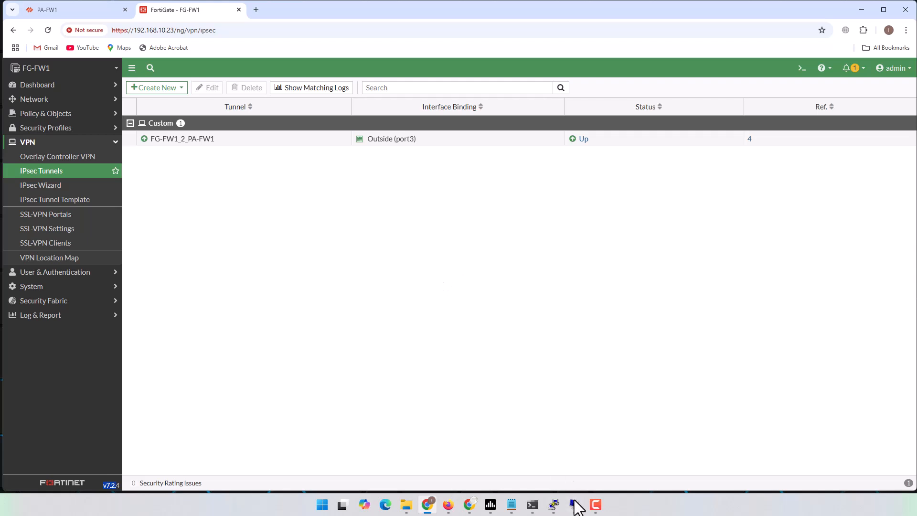
mouse_move(575, 503)
click(573, 465)
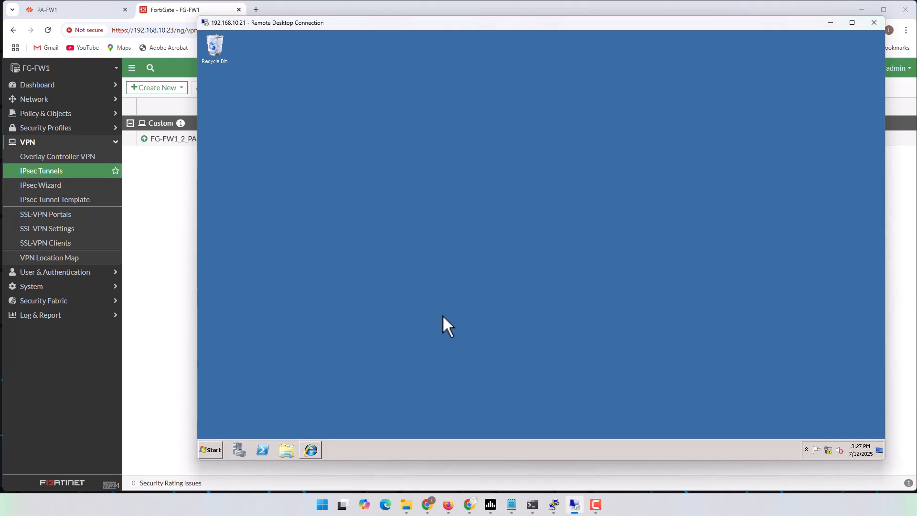
click(831, 23)
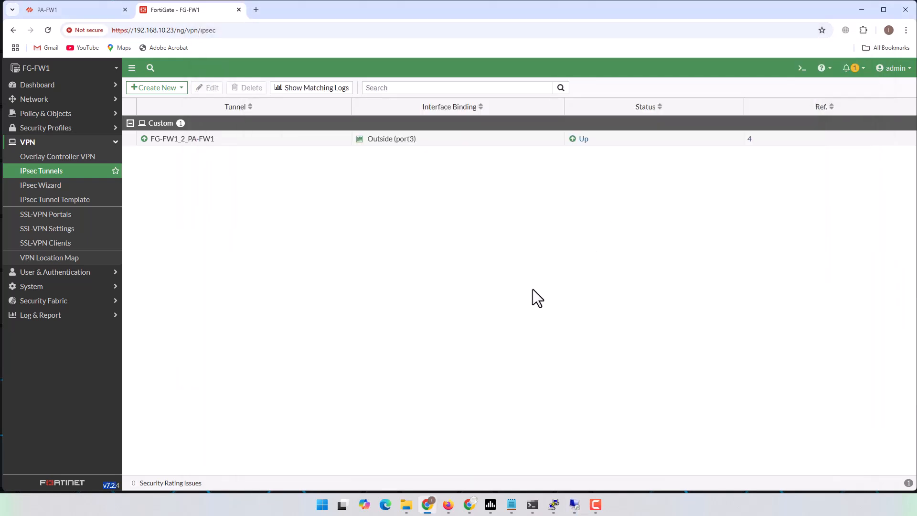
click(574, 504)
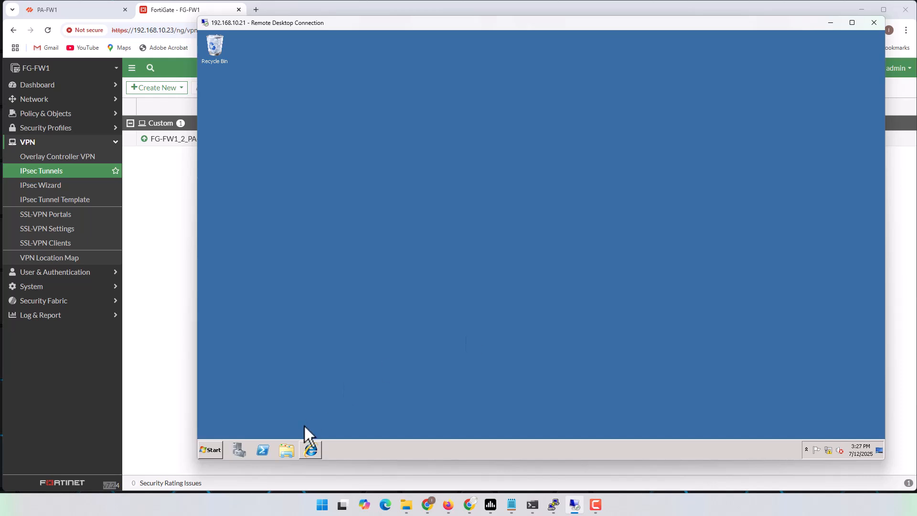
Download the Base 64 CA certificate as SRV2_Root_CA and open the local Cert folder
click(311, 450)
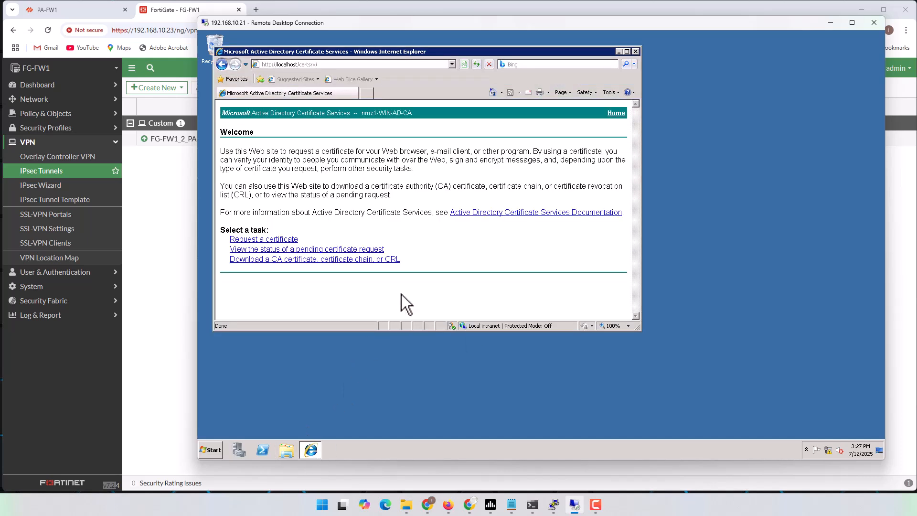
click(326, 260)
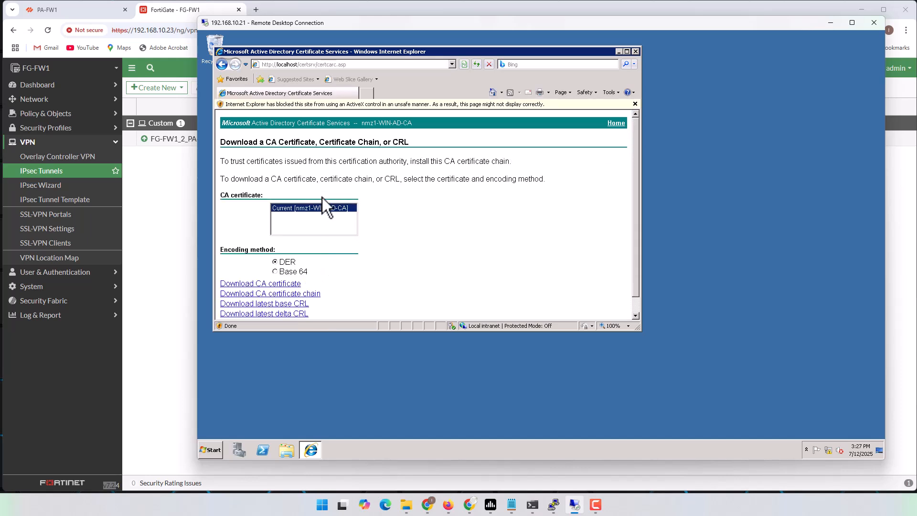
click(276, 271)
click(277, 284)
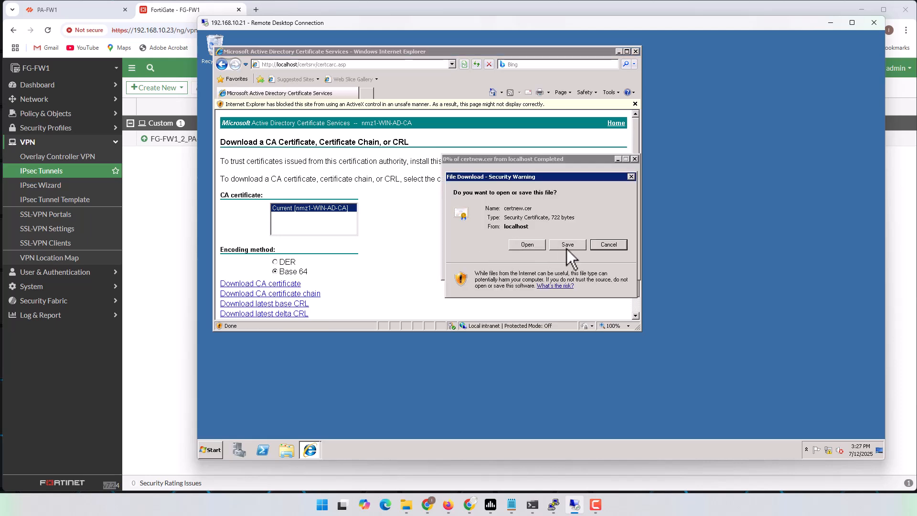
click(566, 246)
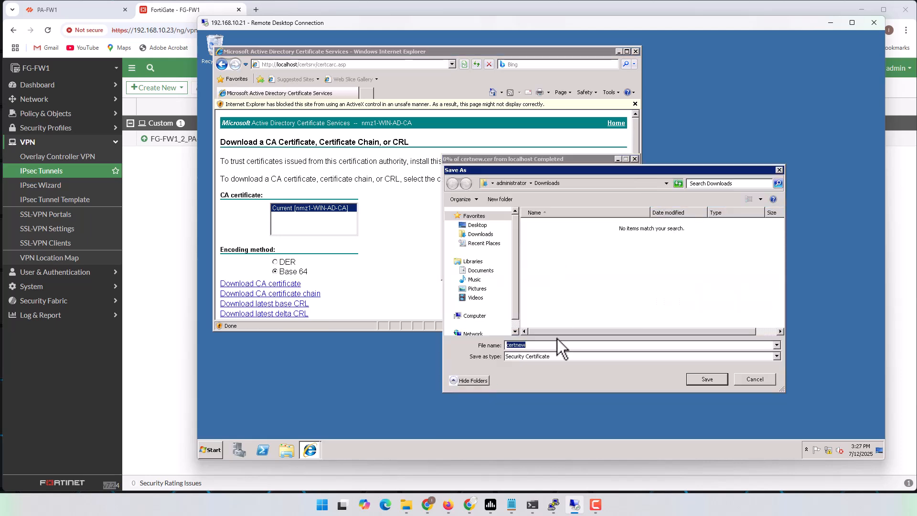
text(SRV2_Root_CA)
click(696, 378)
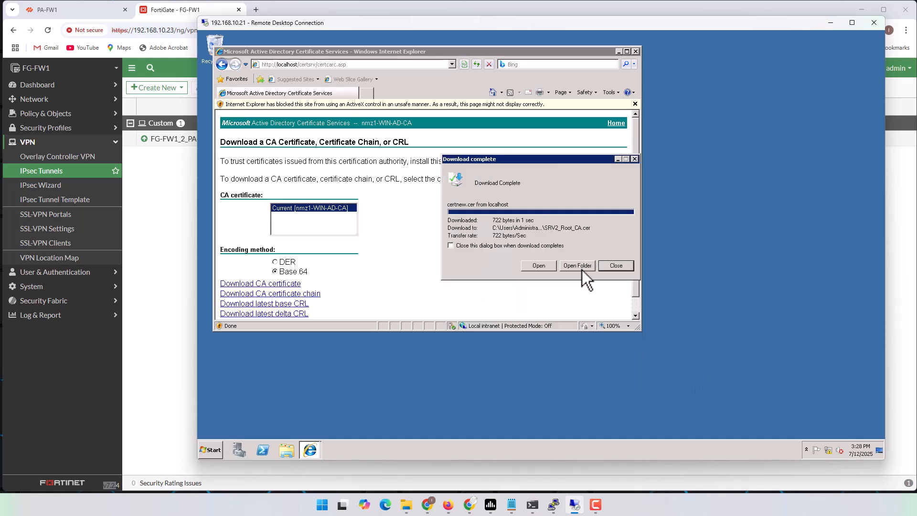
click(582, 266)
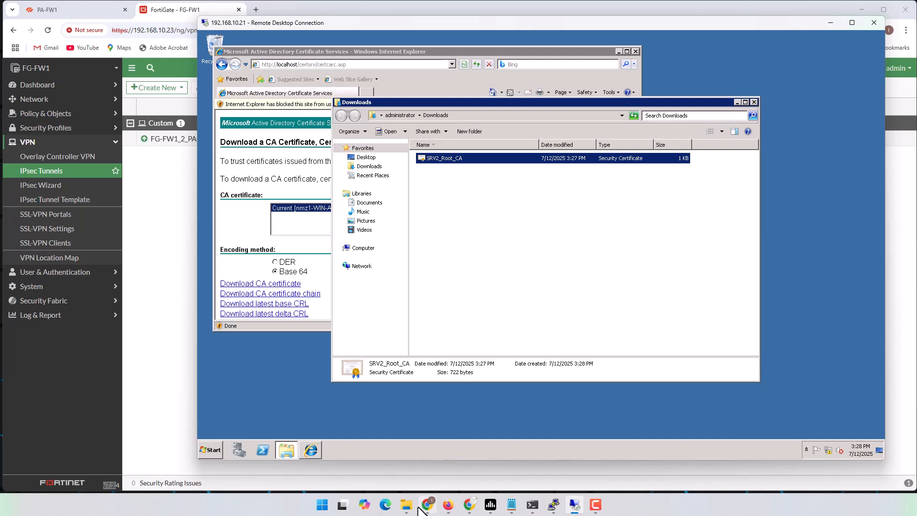
mouse_move(413, 510)
click(413, 452)
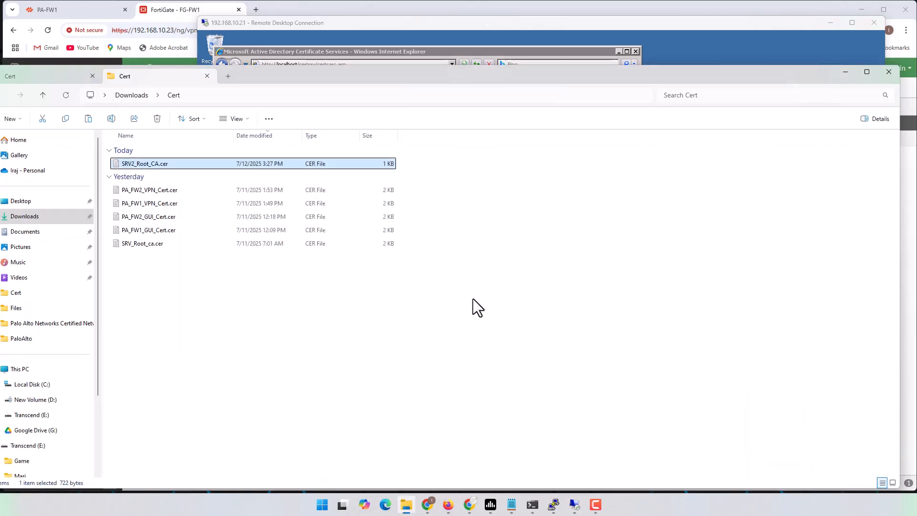
Return to the PA-FW1 tab and open Device > Certificate Management > Certificates
click(386, 8)
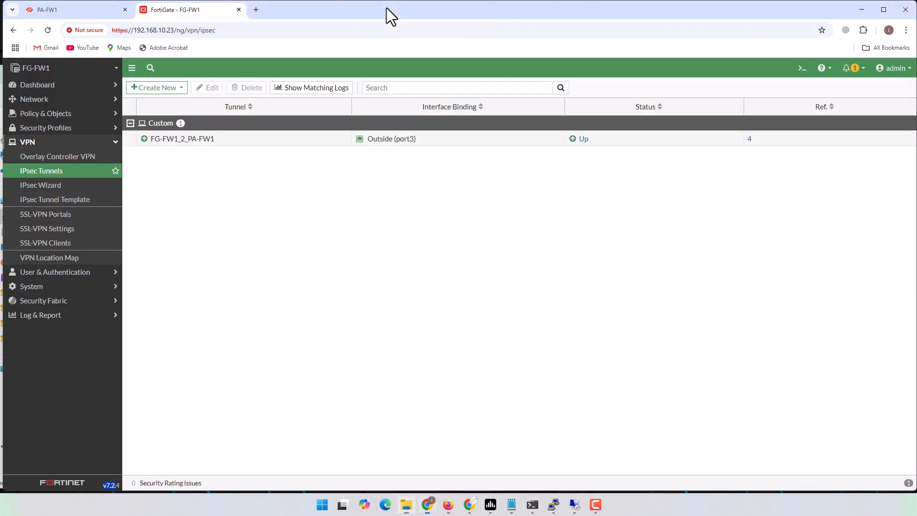
click(53, 13)
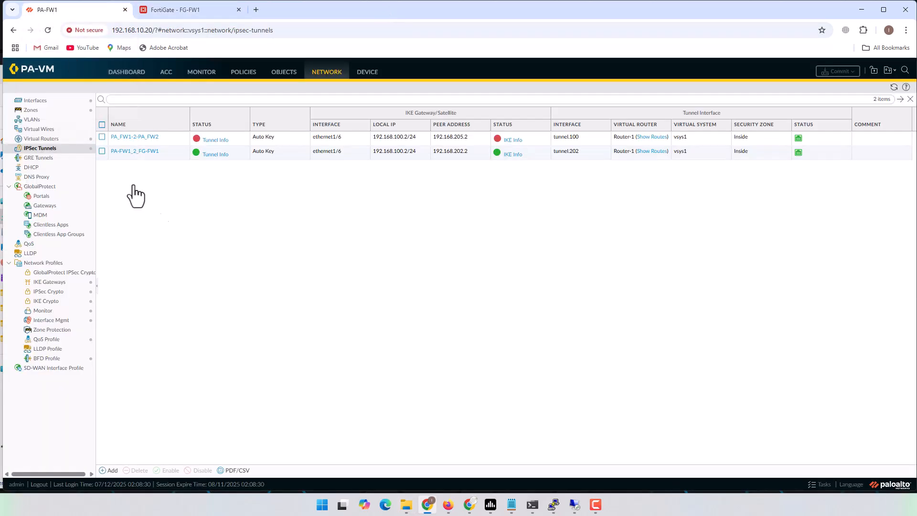
click(368, 72)
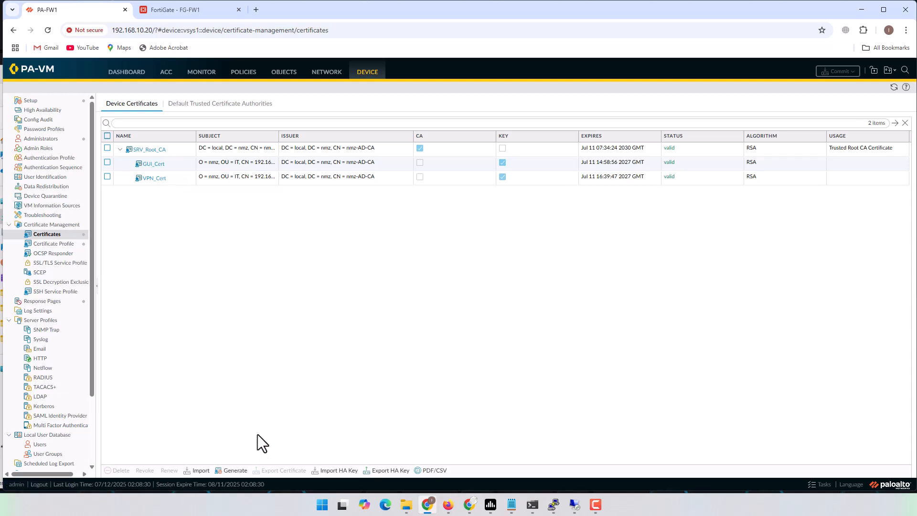
Import SRV2_Root_CA.cer under the certificate name SRV2_Root_CA
click(197, 470)
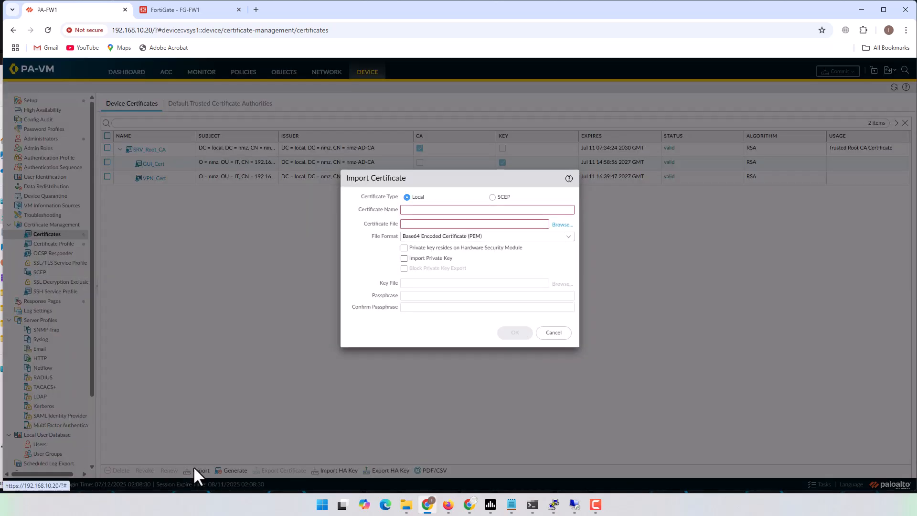
click(563, 224)
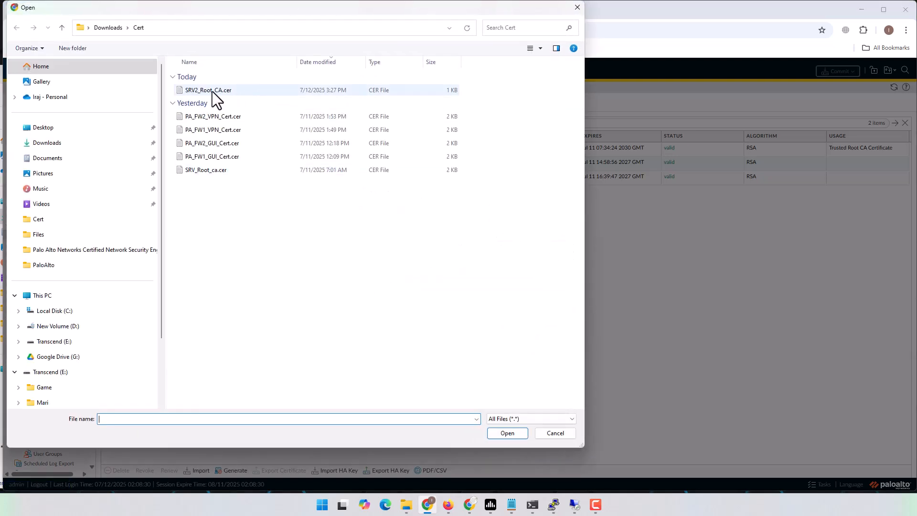
click(196, 94)
click(505, 433)
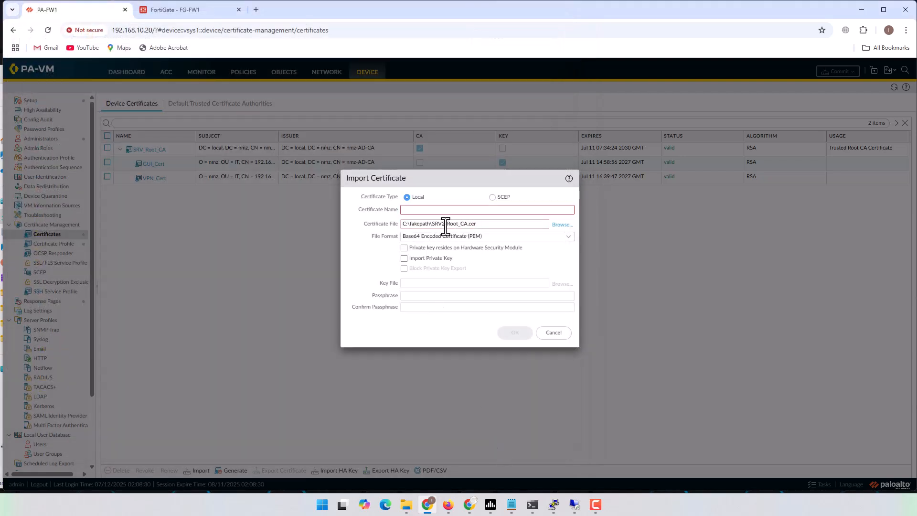
drag(432, 224, 498, 225)
key(ctrl+c)
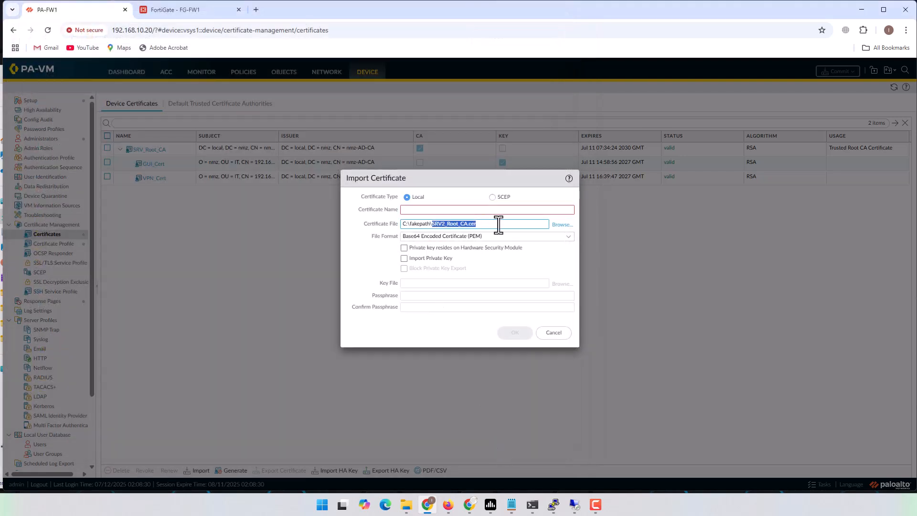
click(480, 209)
key(ctrl+v)
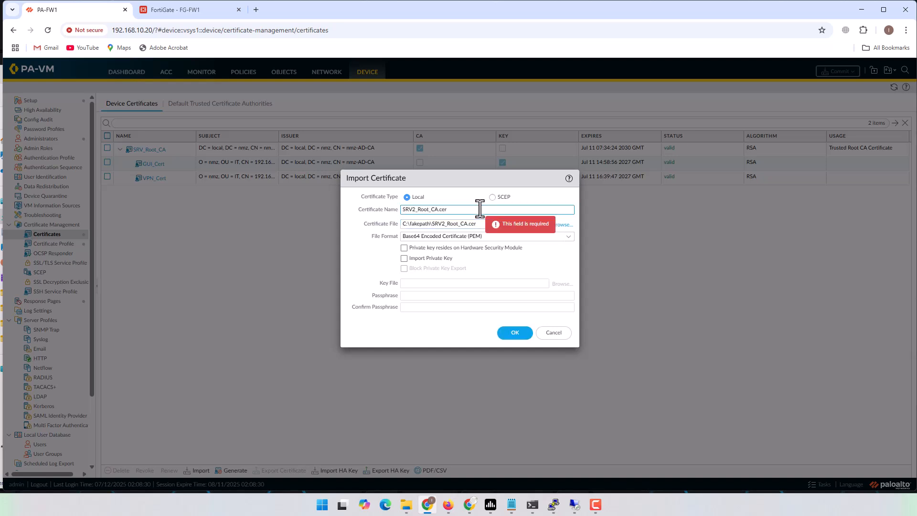
key(BackSpace)
key(BackSpace)
key(BackSpace)
click(510, 333)
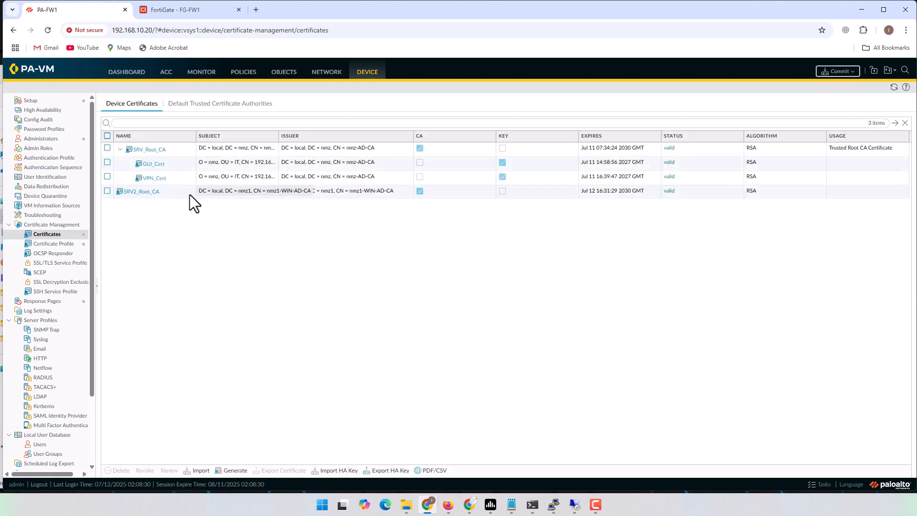
Mark SRV2_Root_CA as a Trusted Root CA and open Generate Certificate
click(143, 192)
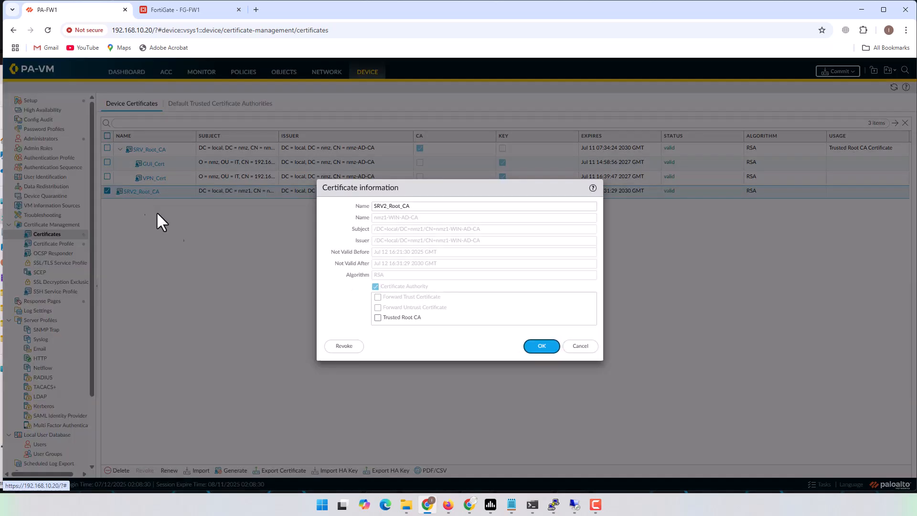
click(378, 306)
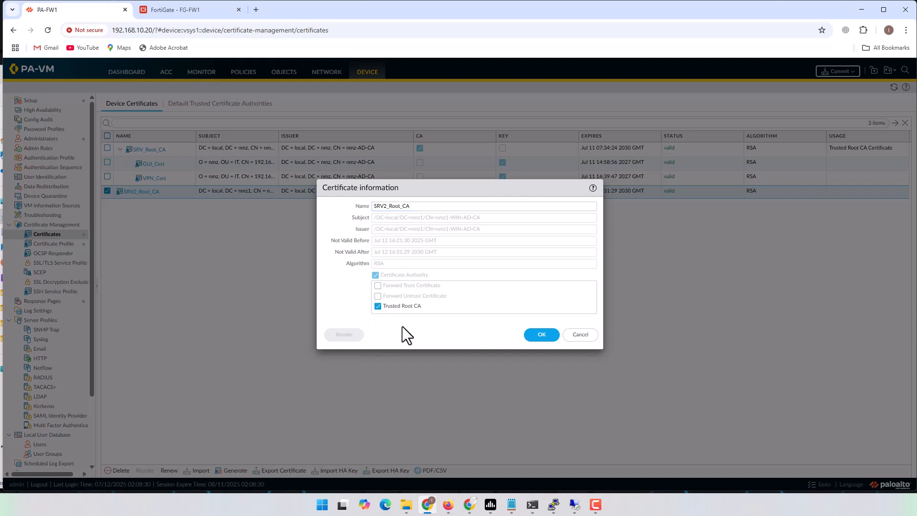
click(545, 337)
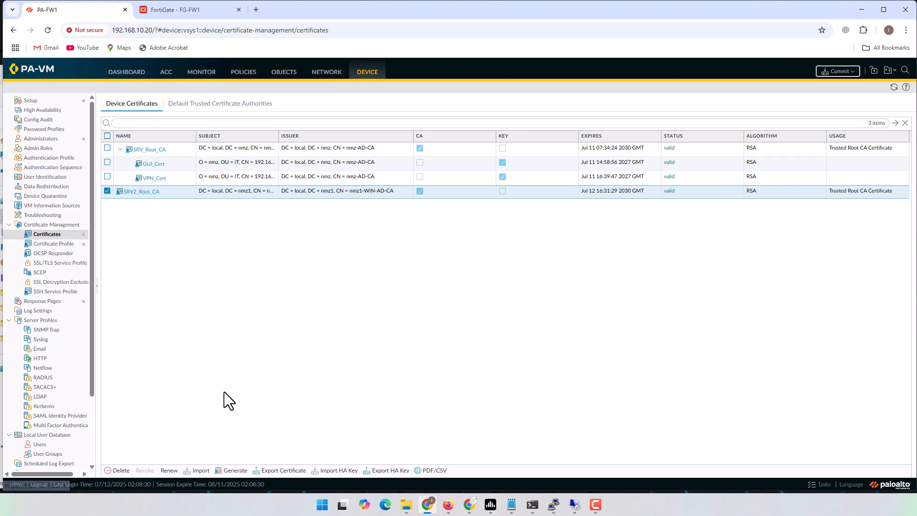
click(232, 471)
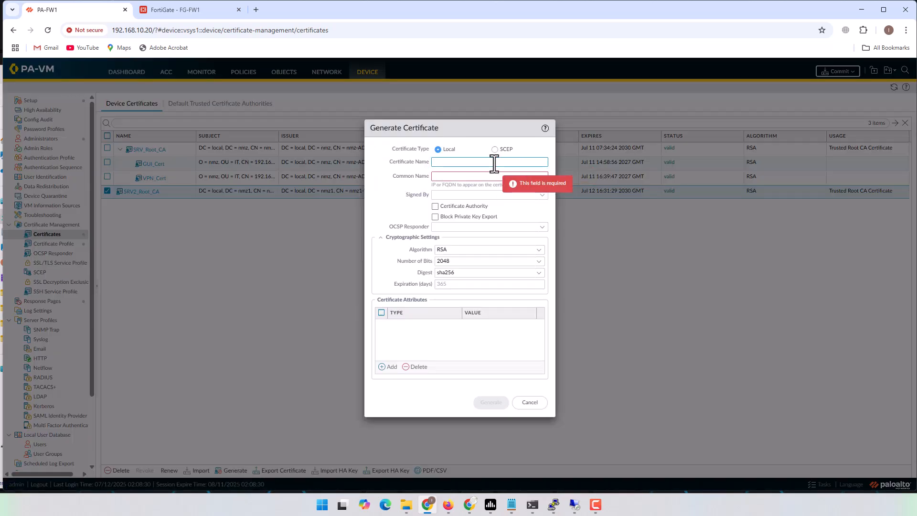
Name the new certificate SRV2_VPN_Cert and give it common name 192.168.100.2
key(BackSpace)
text(SRV2)
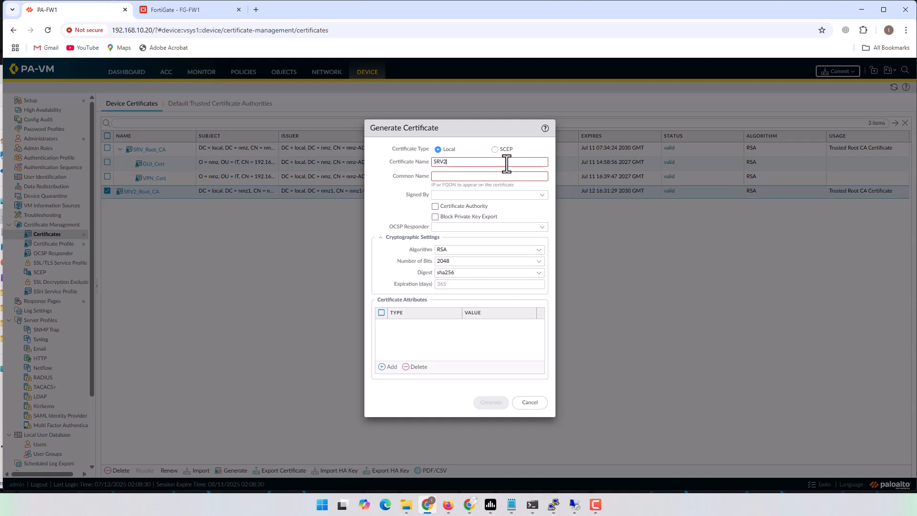
text(_VPN_Cert)
drag(499, 163, 431, 159)
click(474, 179)
text(192.168.100.2)
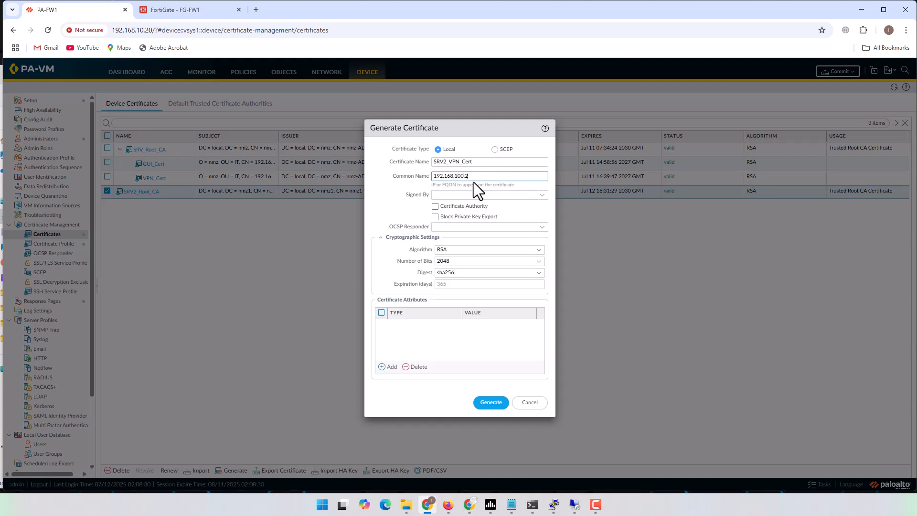
drag(480, 176, 435, 168)
click(447, 508)
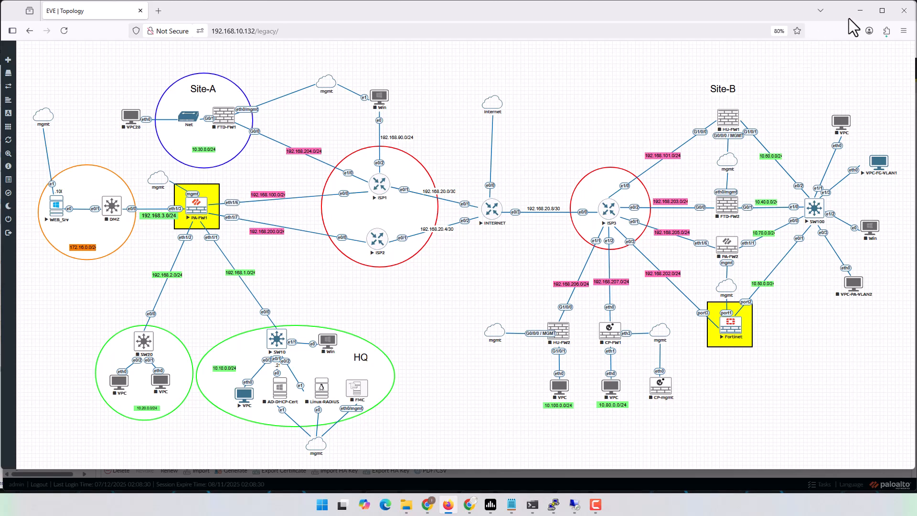
click(860, 10)
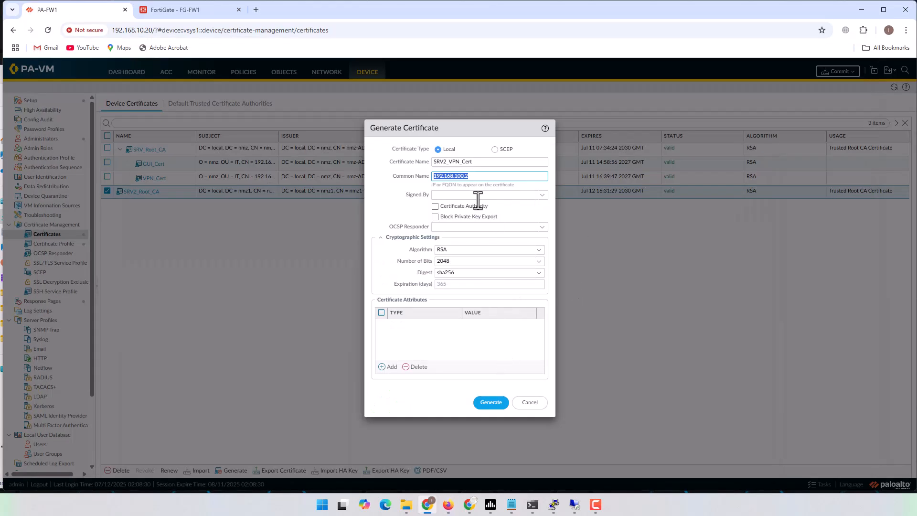
Set Signed By to External Authority (CSR) and the key size to 512 bits
click(542, 195)
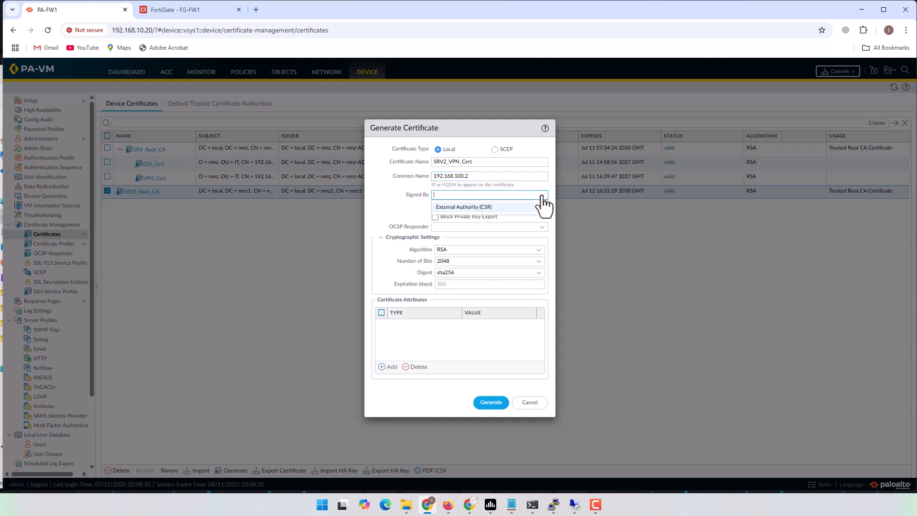
click(464, 206)
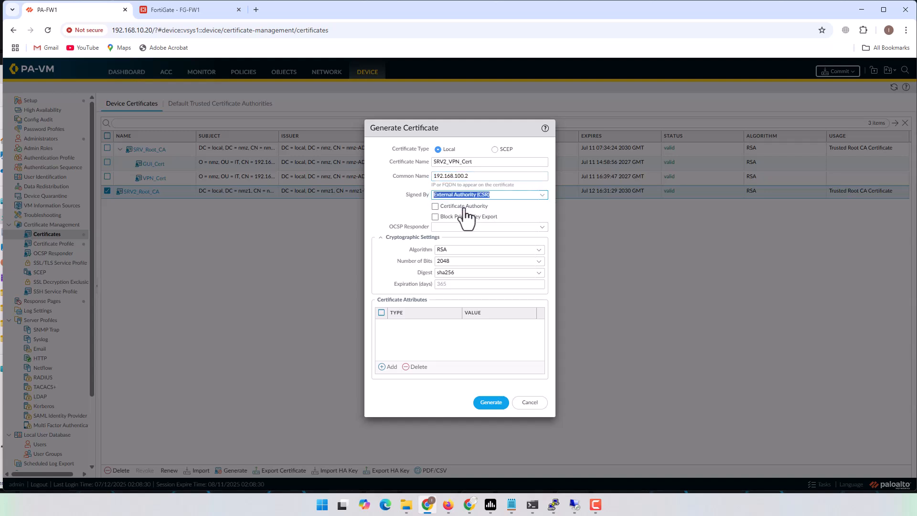
click(539, 262)
click(446, 274)
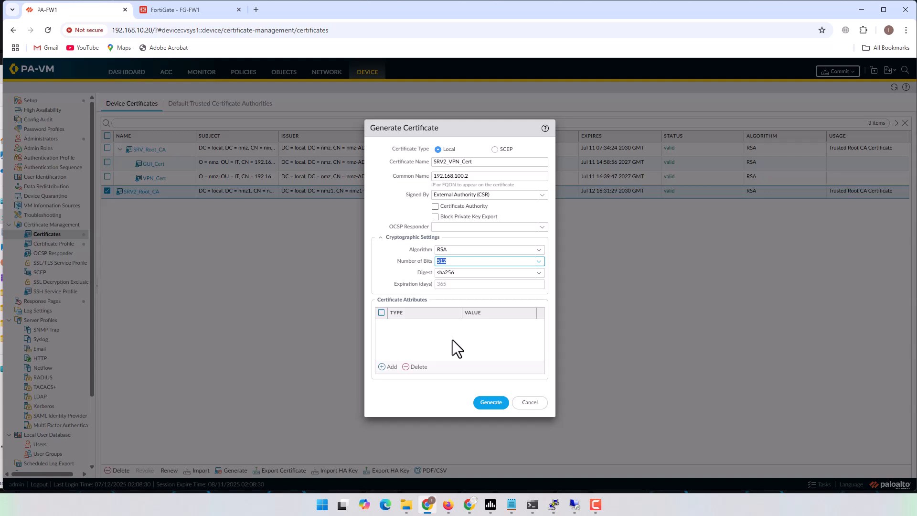
click(462, 261)
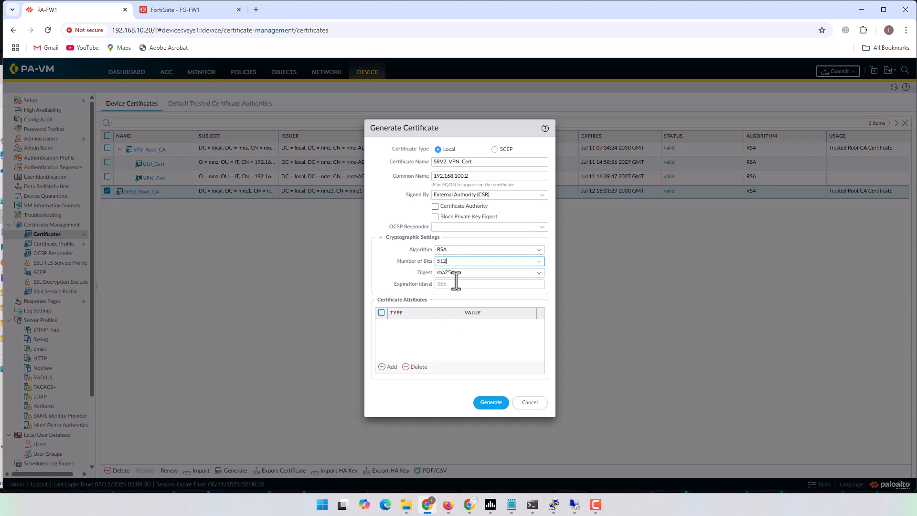
Add Organization, Department IT, Host Name and IP 192.168.100.2 attributes to the request
click(388, 367)
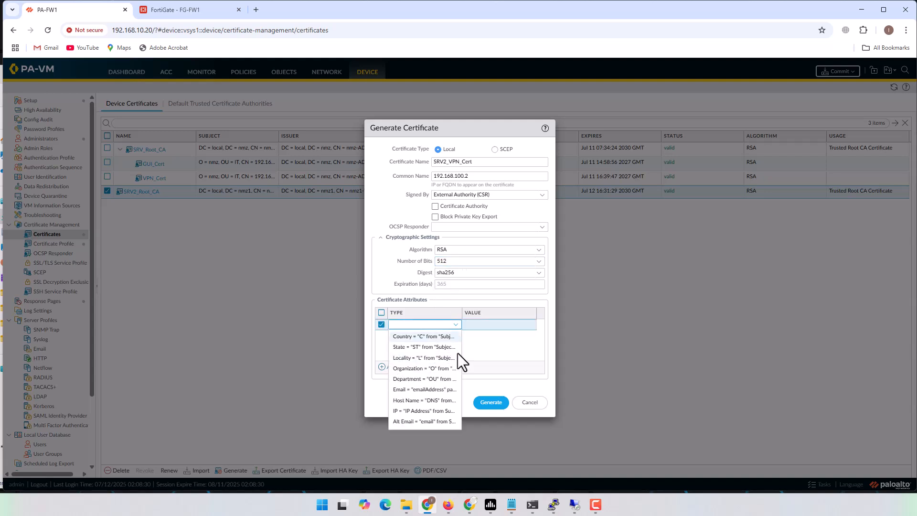
click(438, 369)
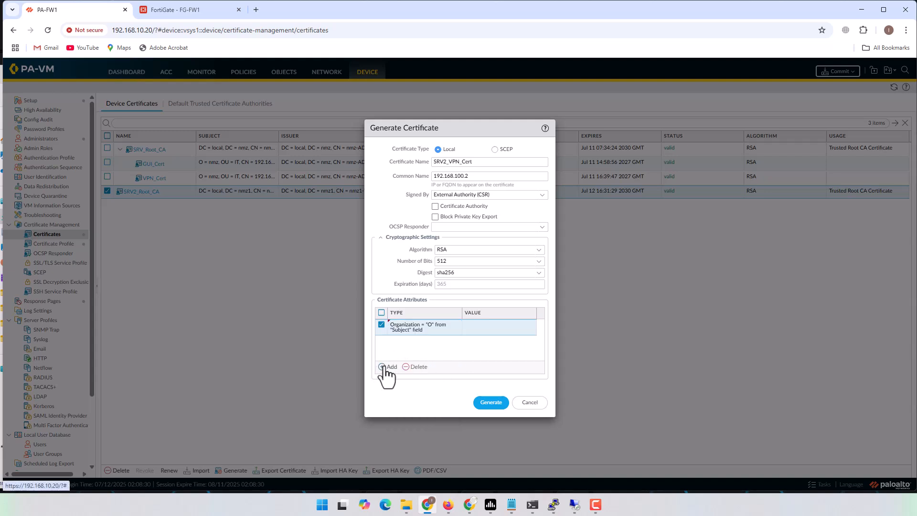
click(388, 367)
click(430, 385)
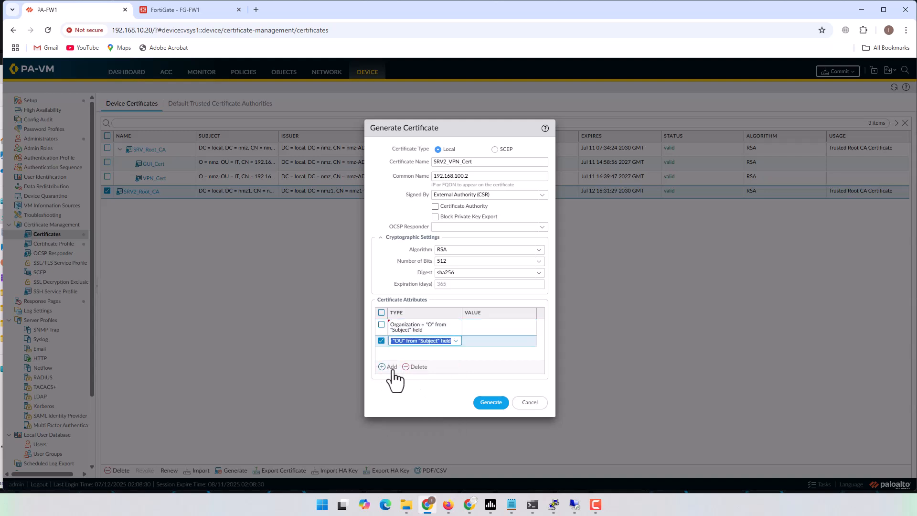
click(388, 367)
click(434, 423)
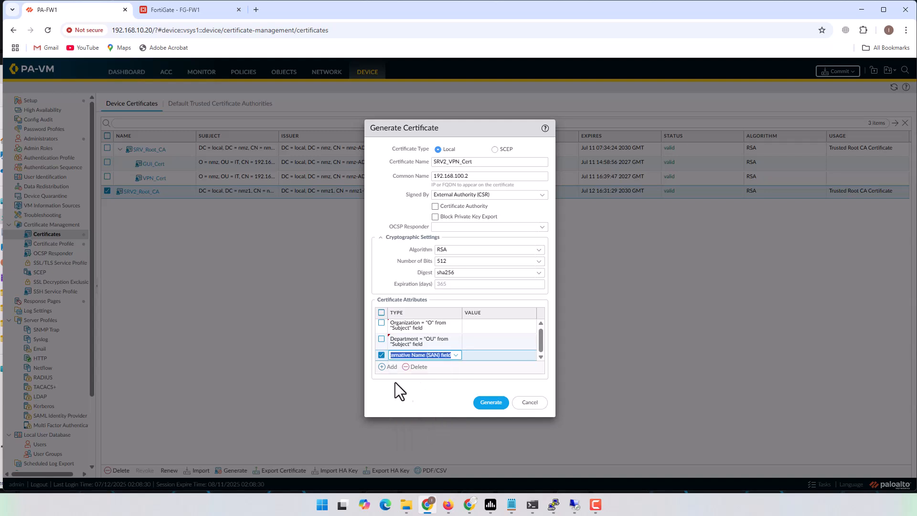
click(384, 367)
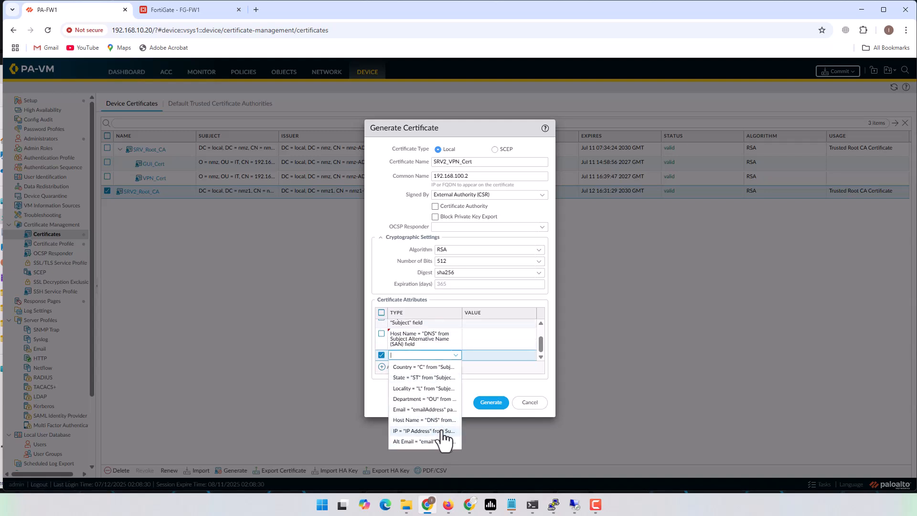
click(441, 431)
click(506, 354)
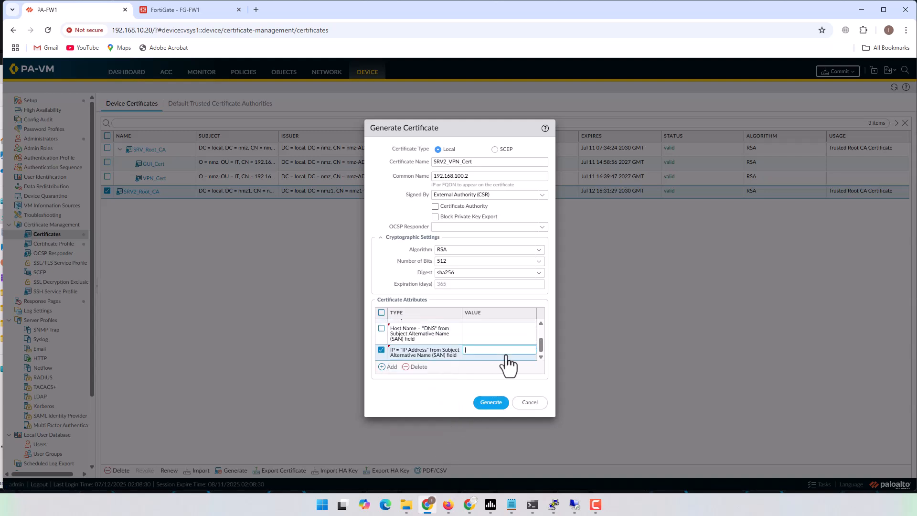
text(192.168.100.2)
click(499, 331)
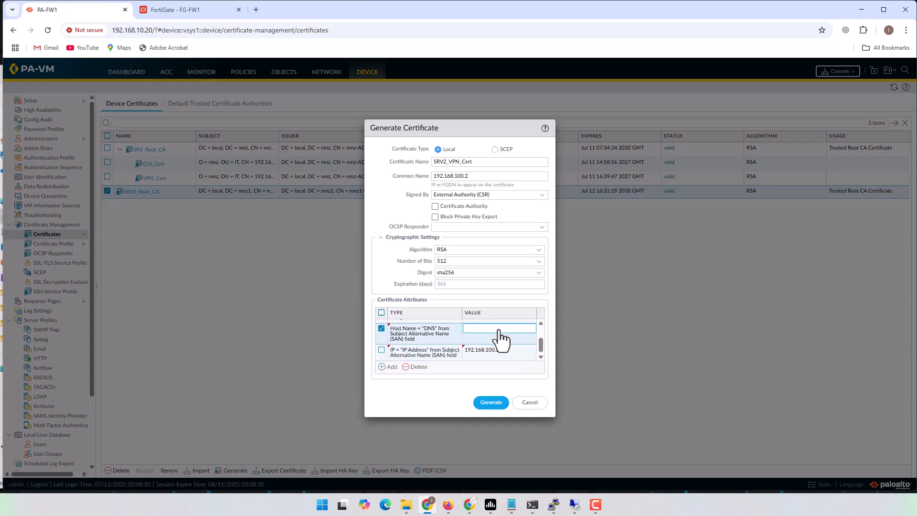
scroll(498, 335, up, 2)
click(495, 341)
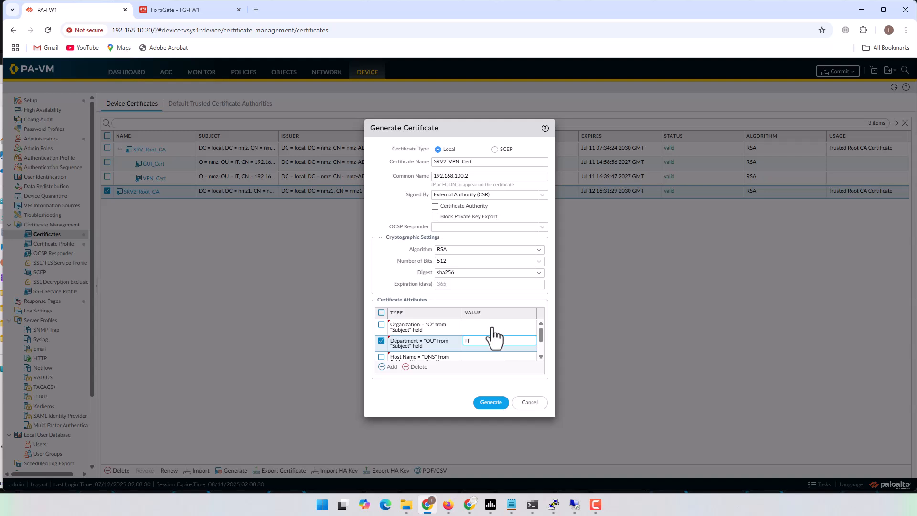
click(492, 327)
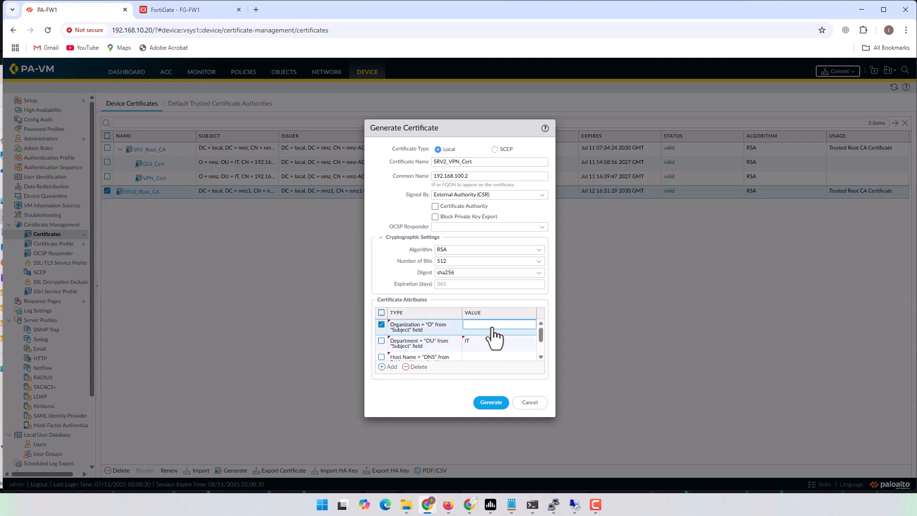
text(N)
text(nmz1)
Generate the request, fix the rejected Host Name to 192.168.100.2, and generate again
click(492, 403)
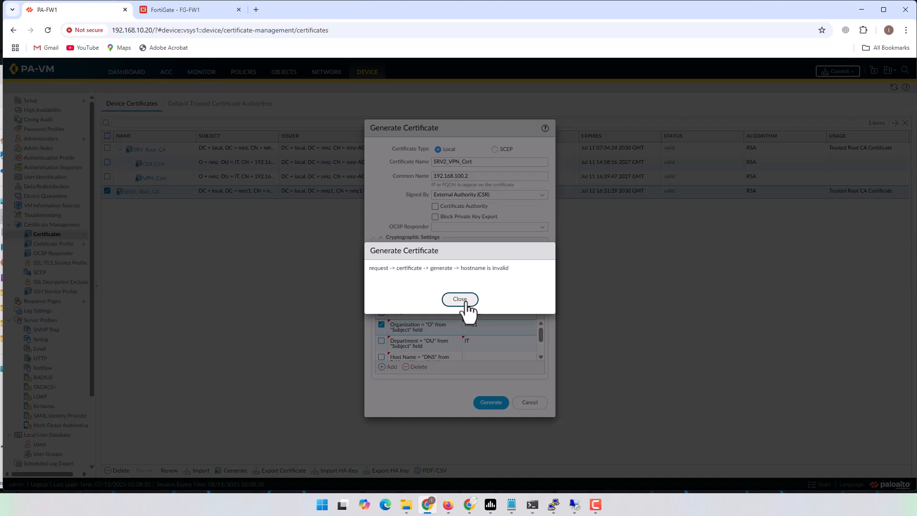
click(463, 300)
scroll(496, 352, down, 2)
scroll(497, 353, up, 1)
scroll(491, 352, down, 1)
click(491, 338)
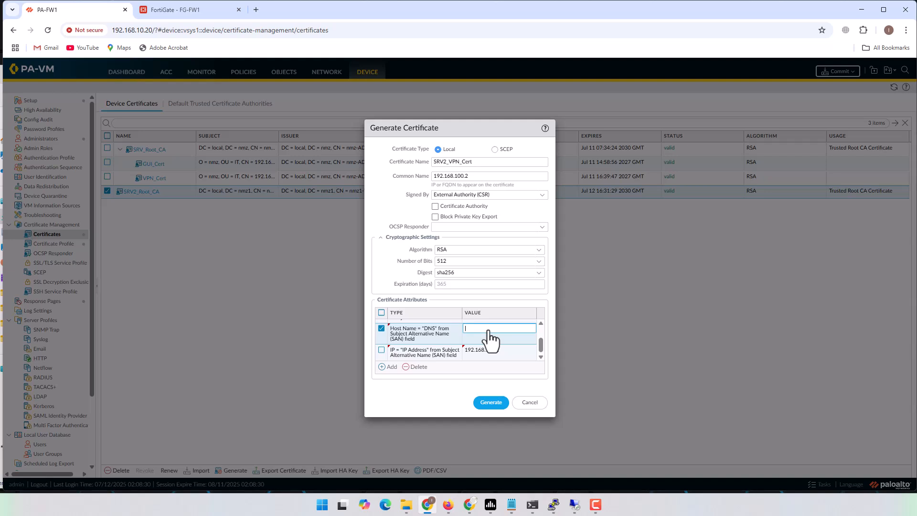
text(192.168.100.2)
click(508, 367)
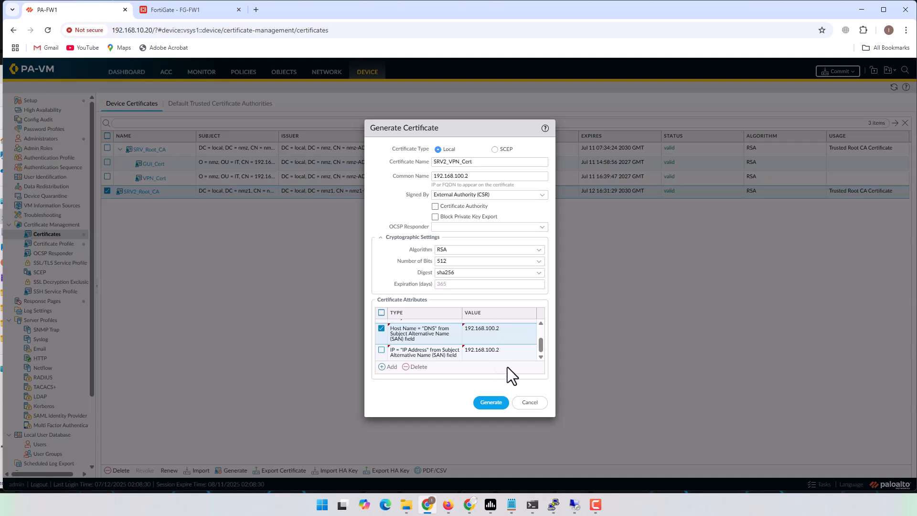
click(495, 403)
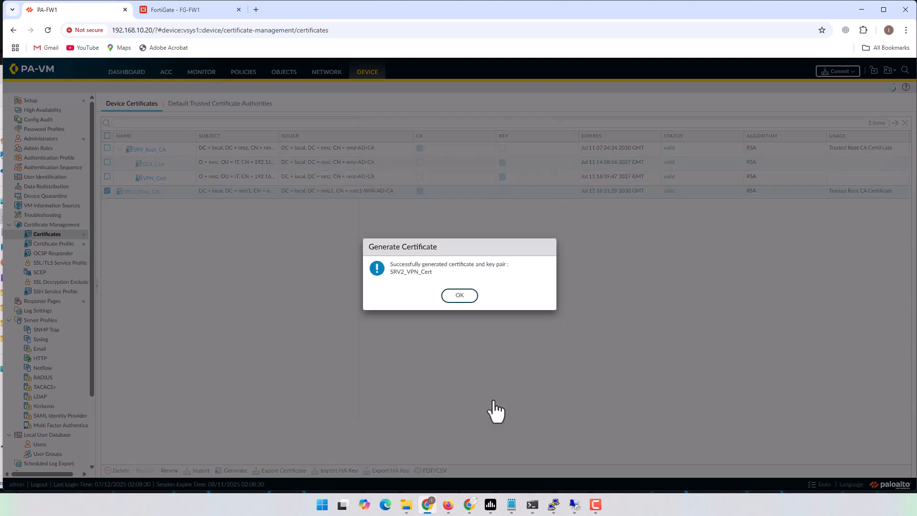
Export only the pending SRV2_VPN_Cert CSR and select all its text in Notepad
click(459, 296)
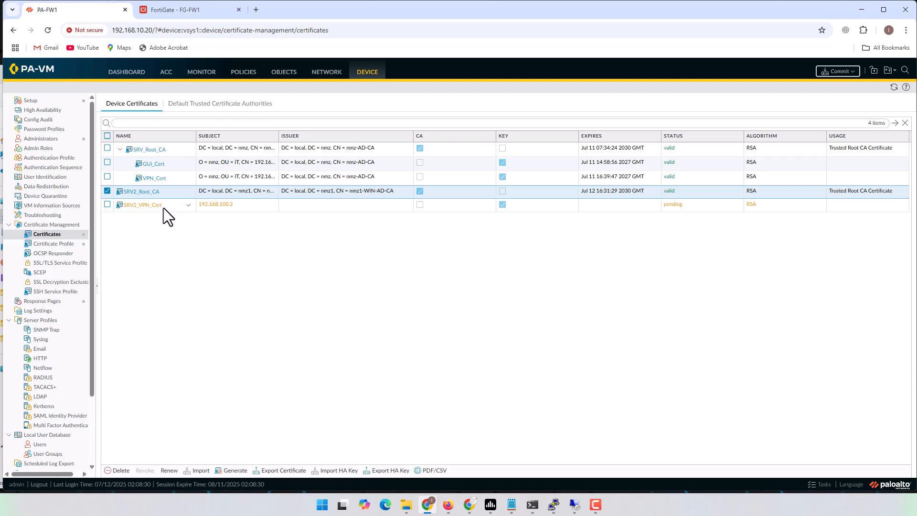
click(107, 205)
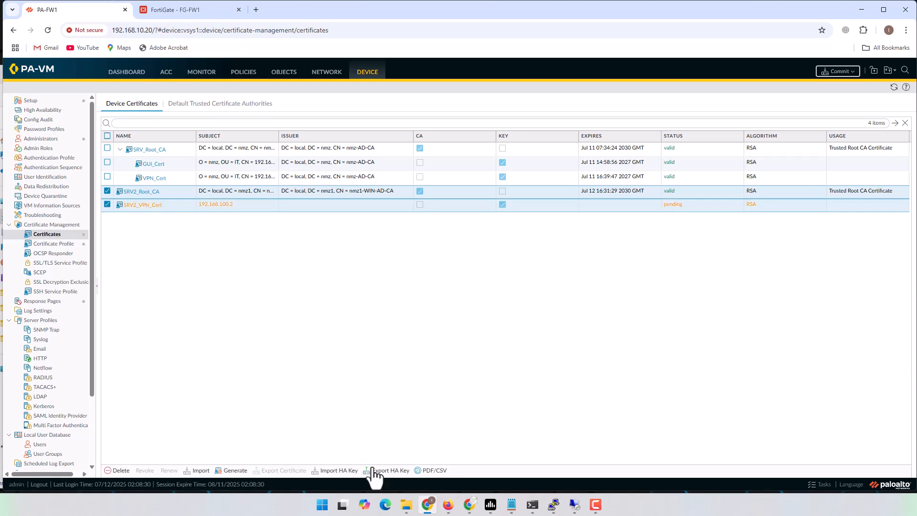
click(110, 191)
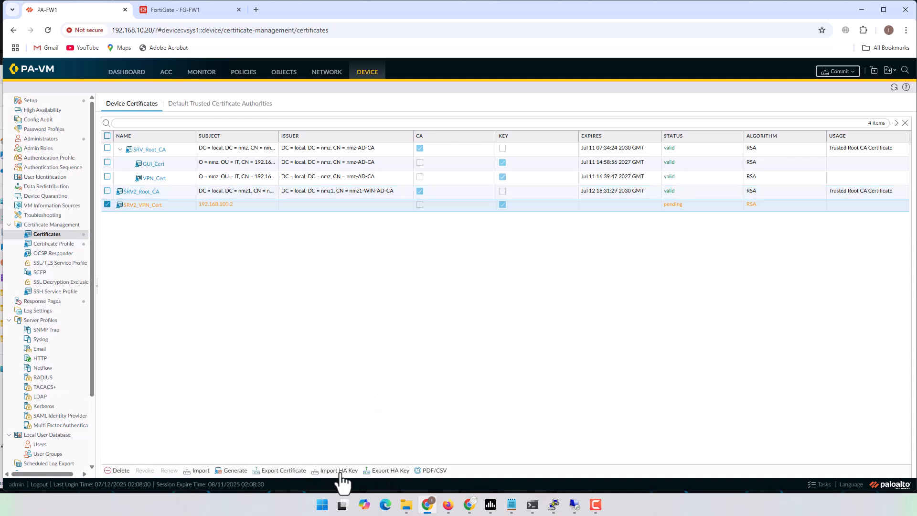
click(285, 470)
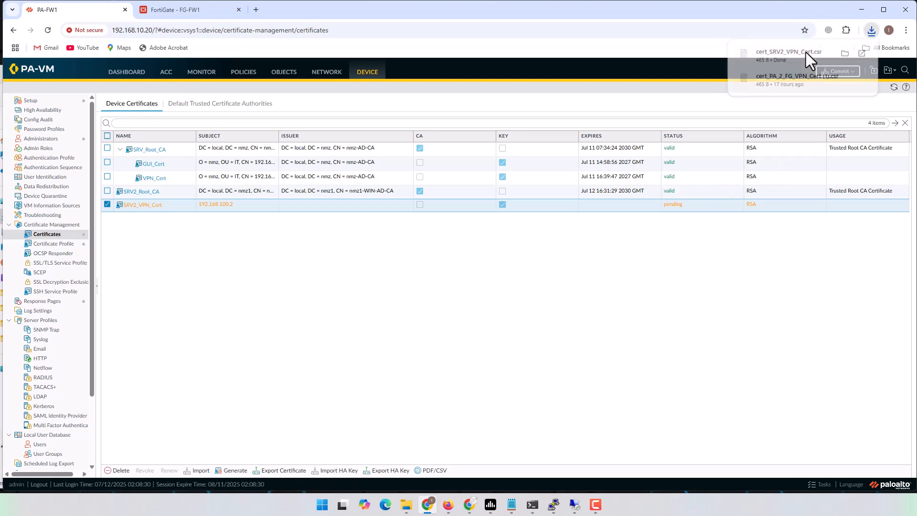
click(806, 52)
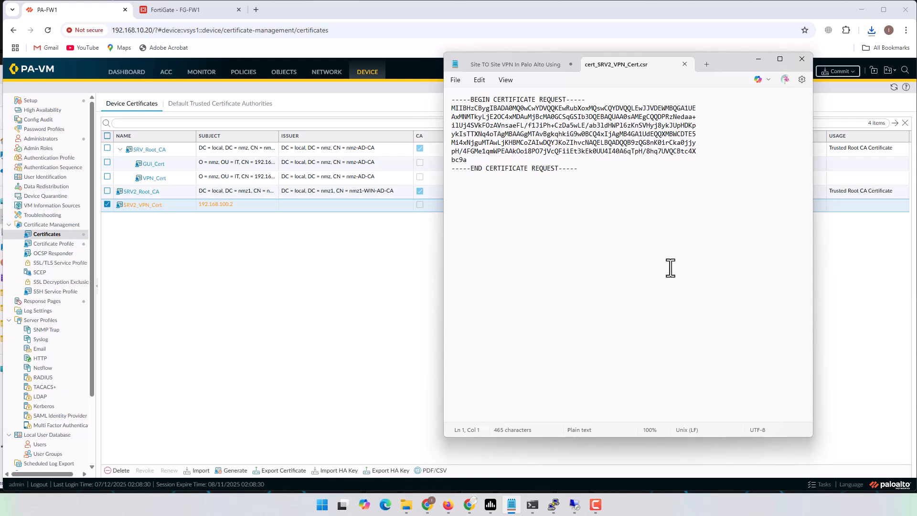
key(ctrl+a)
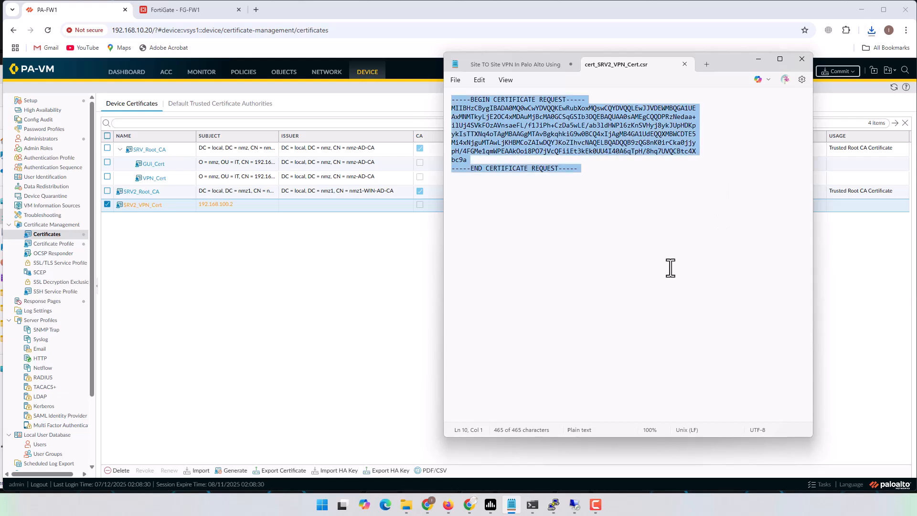
Submit the pasted CSR as an advanced request using the IPSec (Offline request) template
click(575, 505)
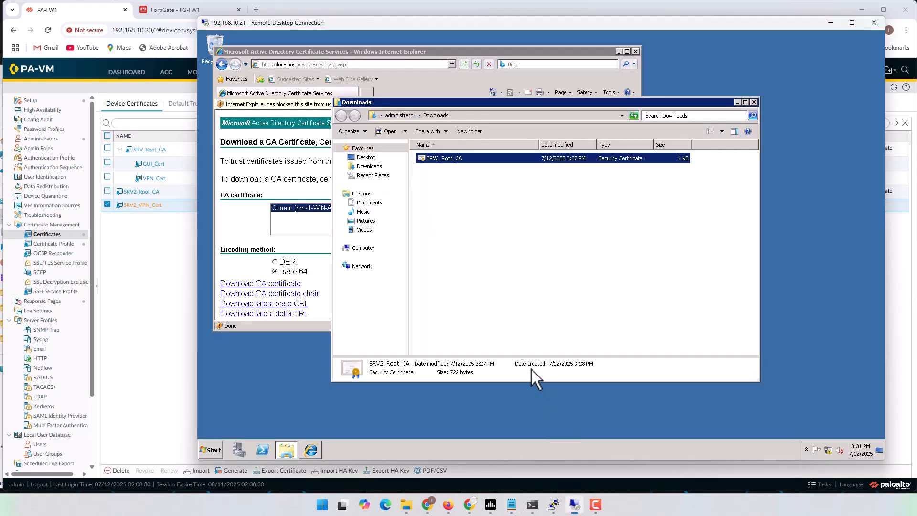
click(256, 219)
click(218, 62)
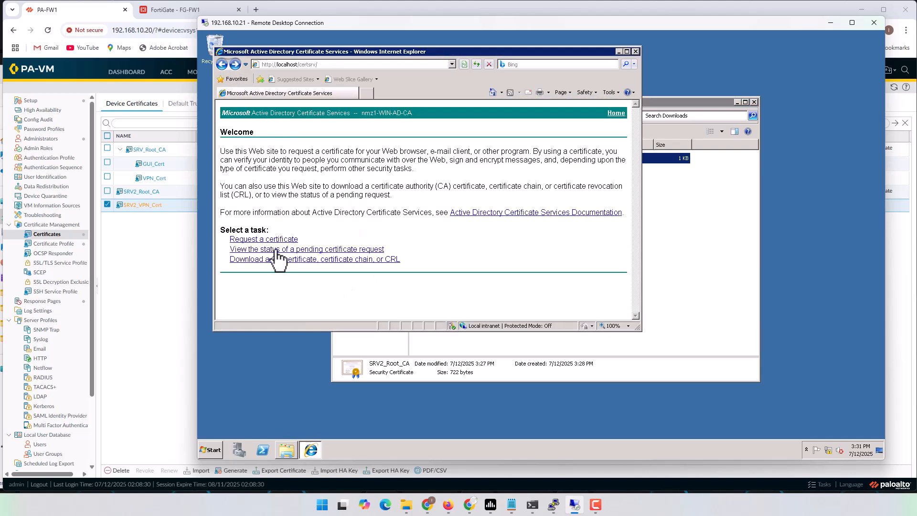
click(264, 240)
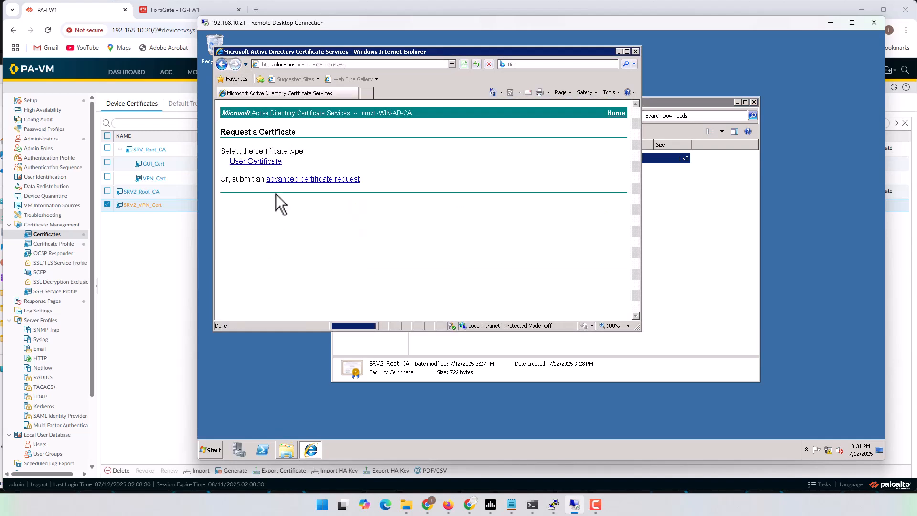
click(296, 182)
click(328, 182)
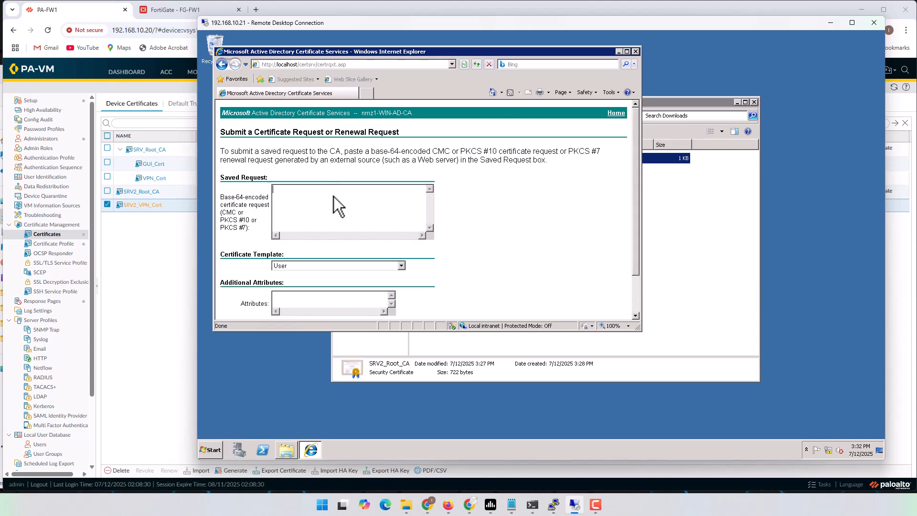
key(ctrl+v)
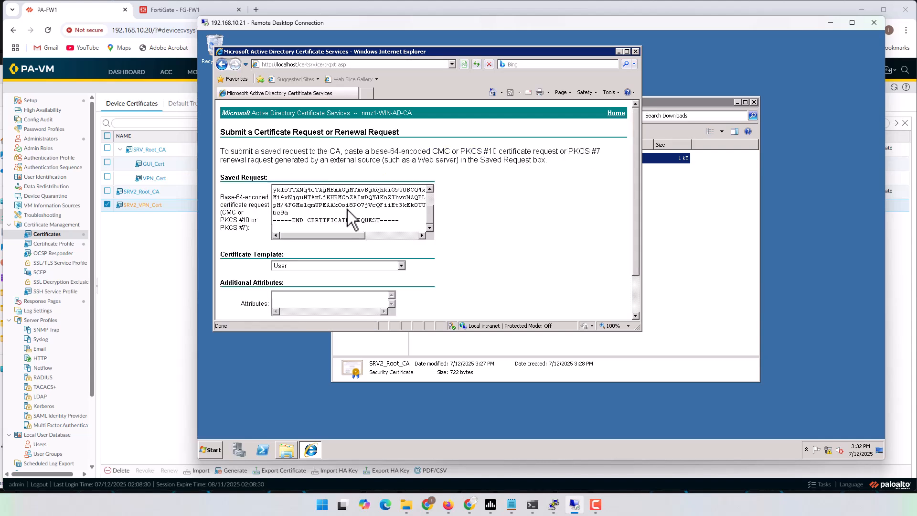
click(401, 264)
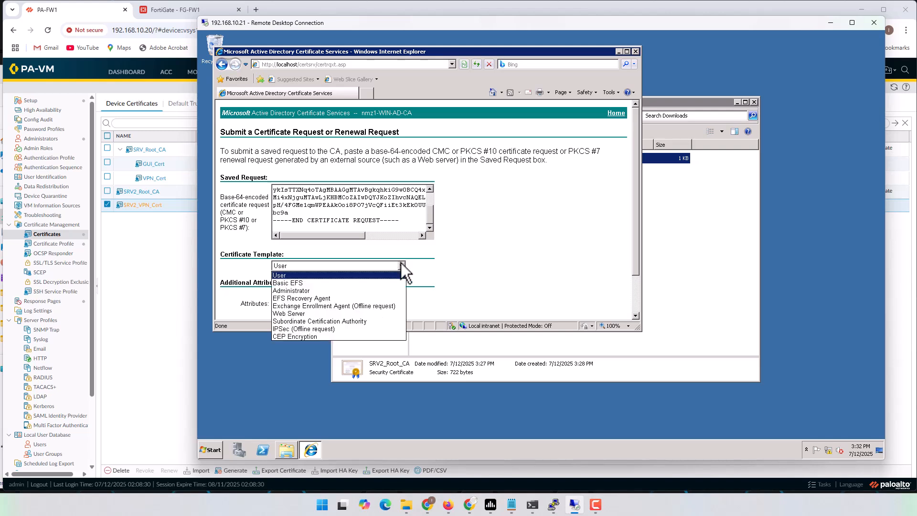
click(324, 330)
scroll(478, 287, down, 2)
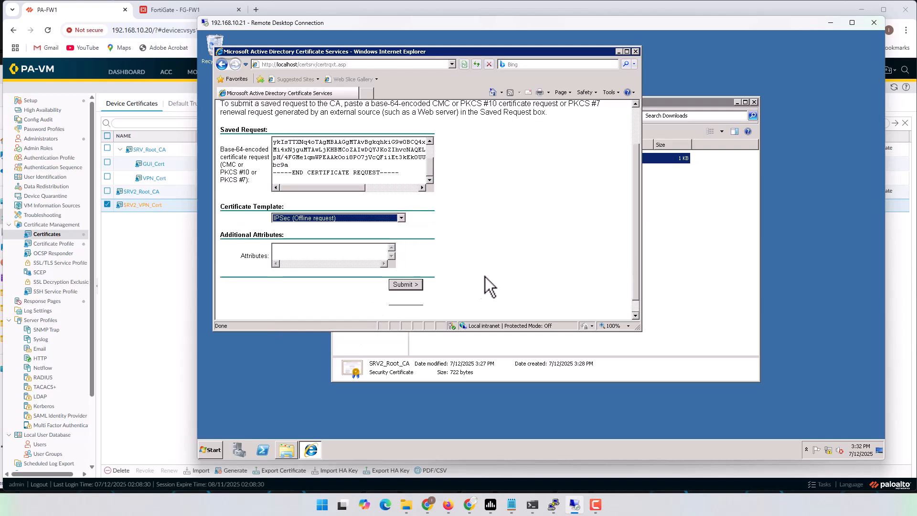
click(415, 286)
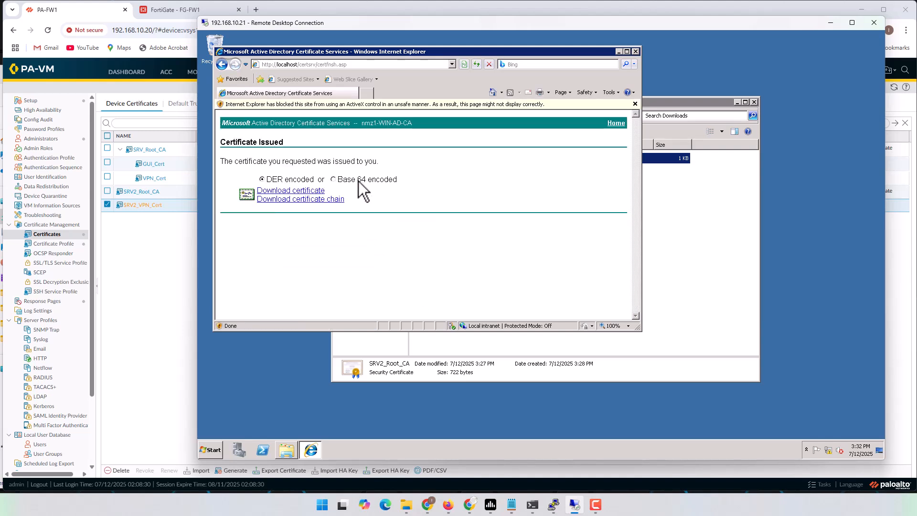
Download the issued certificate and save it as SRV2_VPN_Cert in Downloads
click(315, 189)
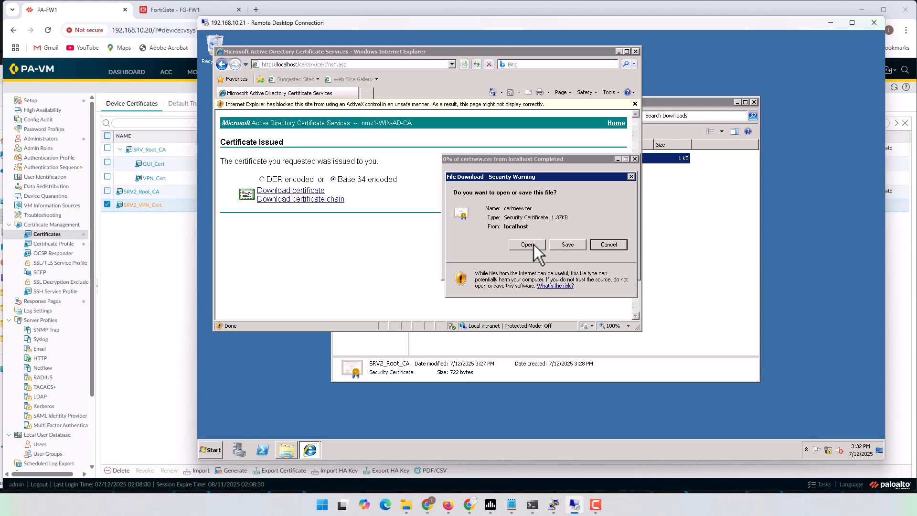
click(568, 244)
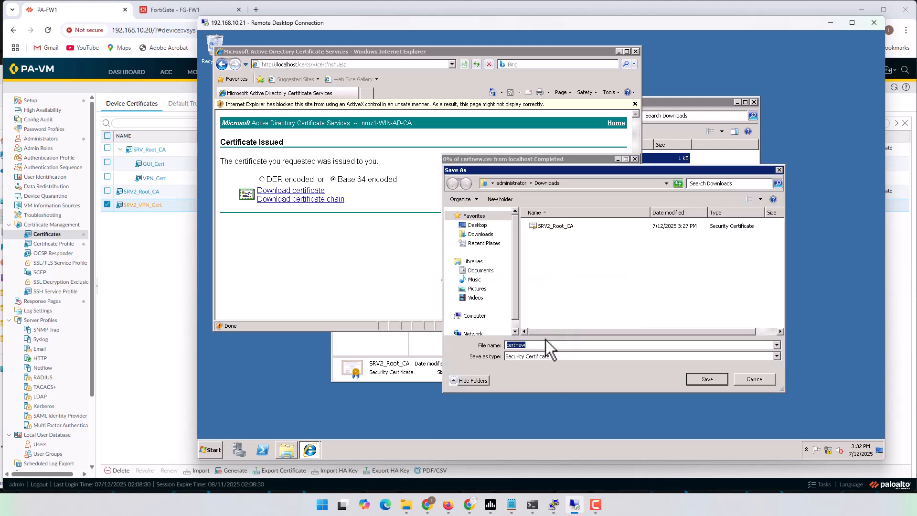
text(SRV2_V)
click(705, 377)
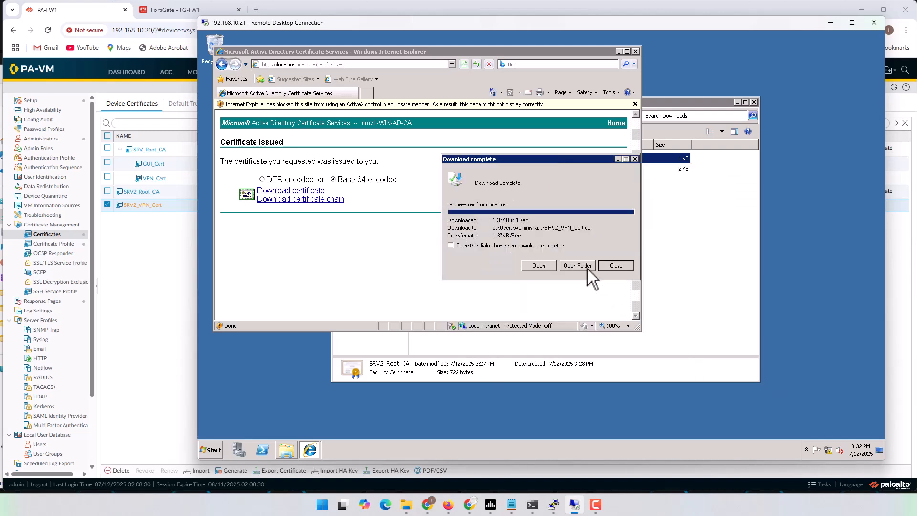
click(587, 269)
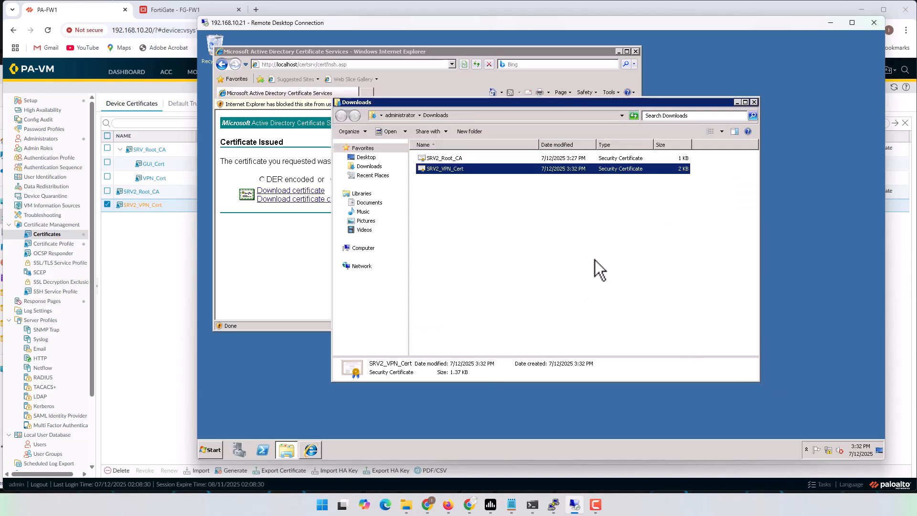
click(830, 22)
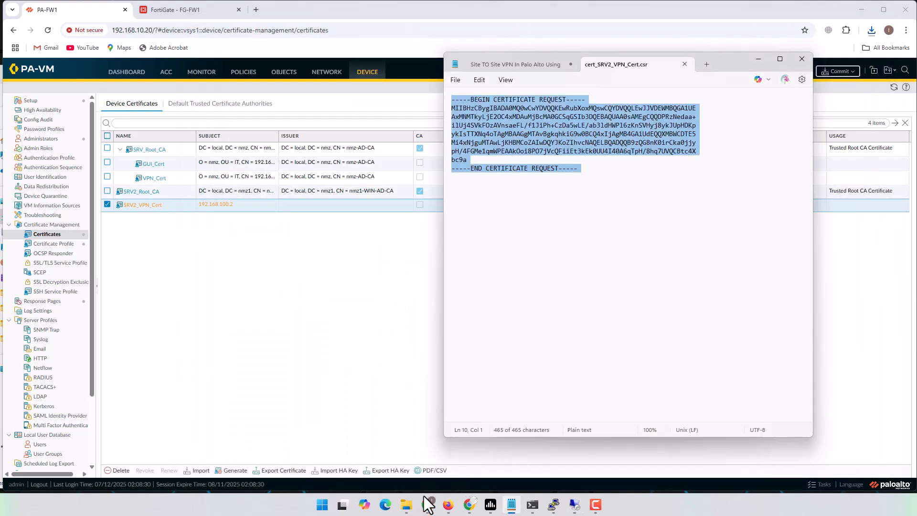
Copy the name SRV2_VPN_Cert from the pending certificate's details
click(407, 504)
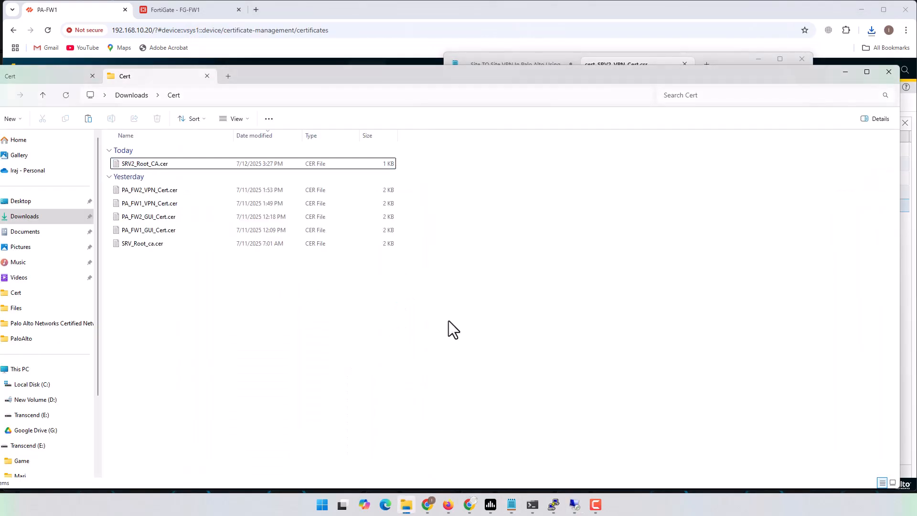
click(374, 9)
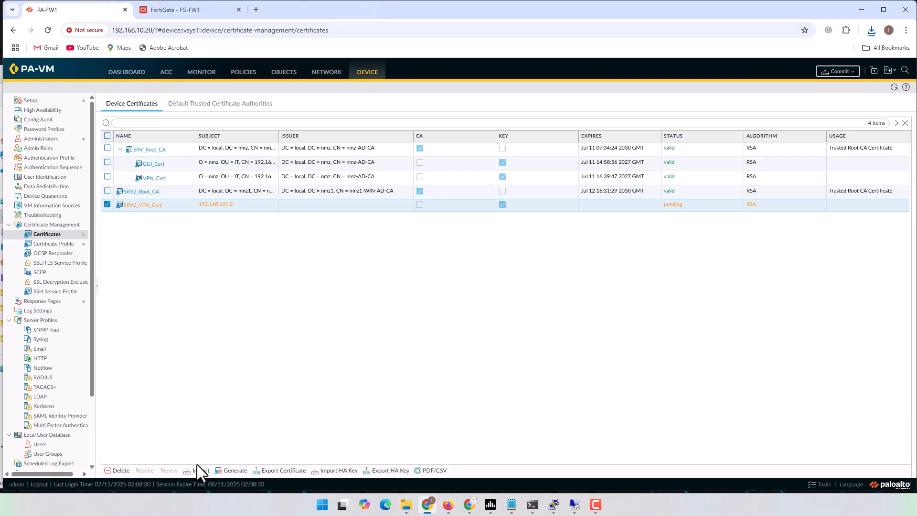
click(144, 205)
drag(424, 230, 314, 228)
key(ctrl+c)
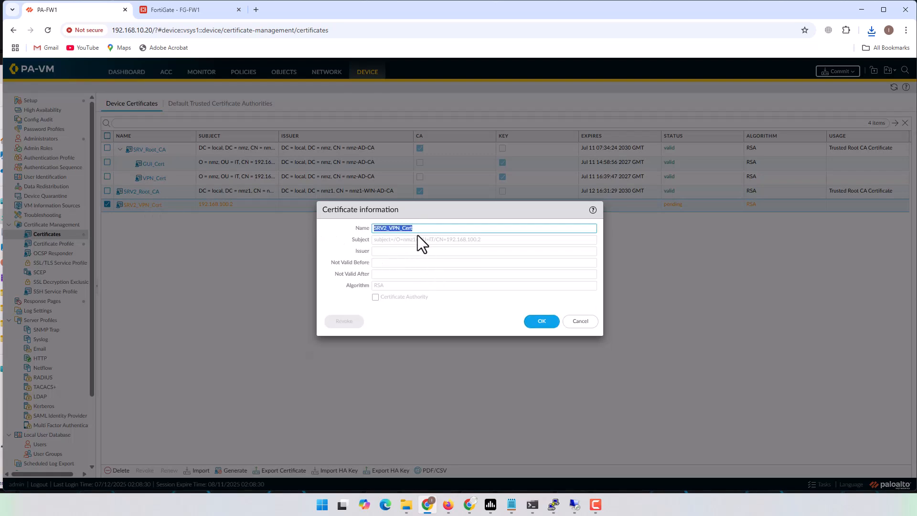
click(581, 322)
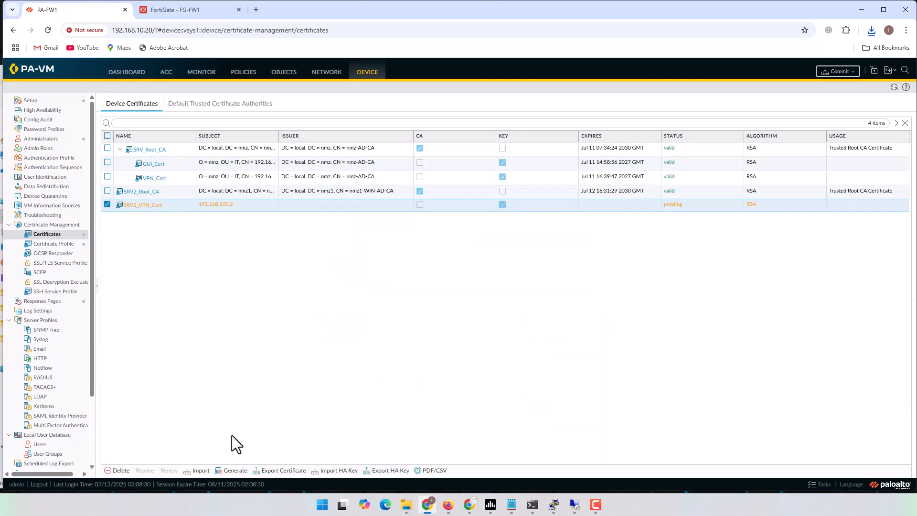
Import SRV2_VPN_Cert.cer under the name SRV2_VPN_Cert
click(201, 471)
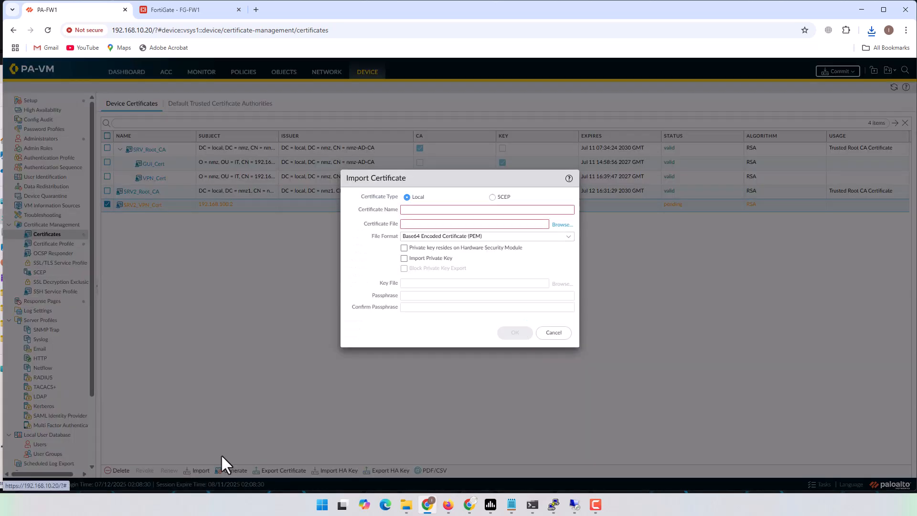
click(440, 210)
key(ctrl+v)
click(560, 225)
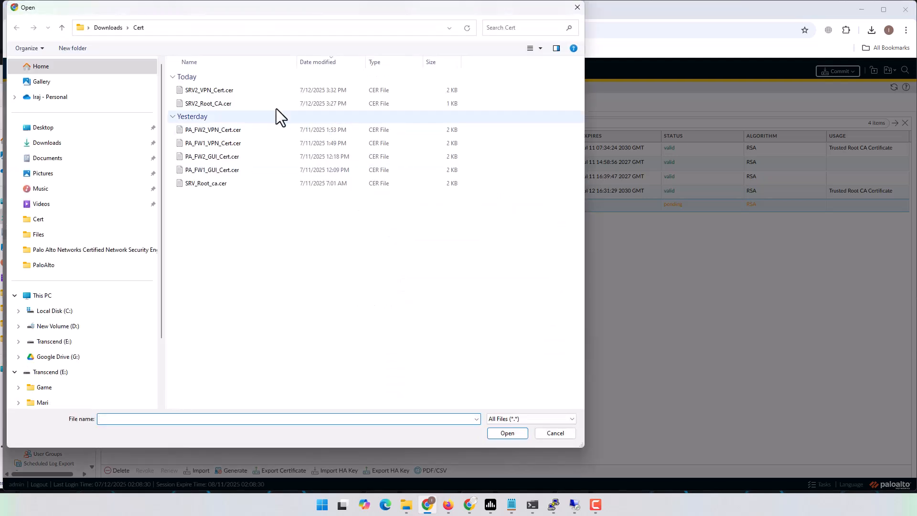
click(216, 92)
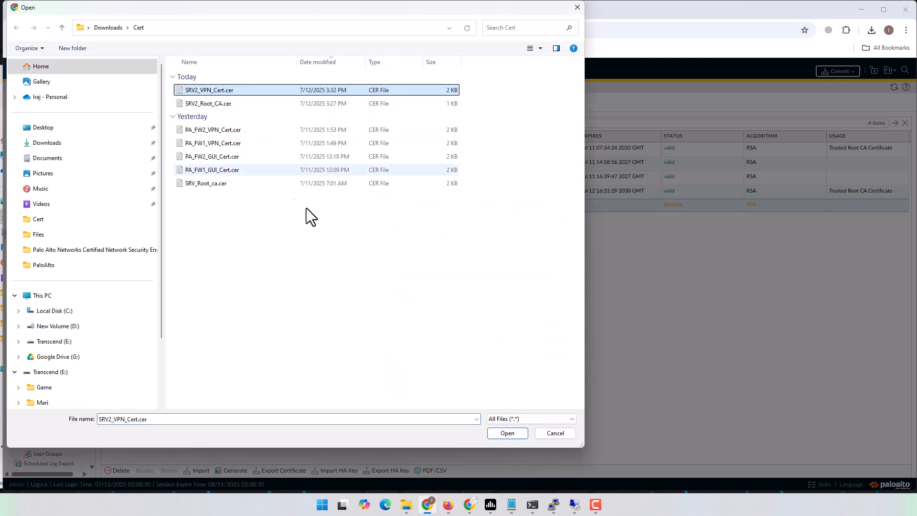
click(509, 433)
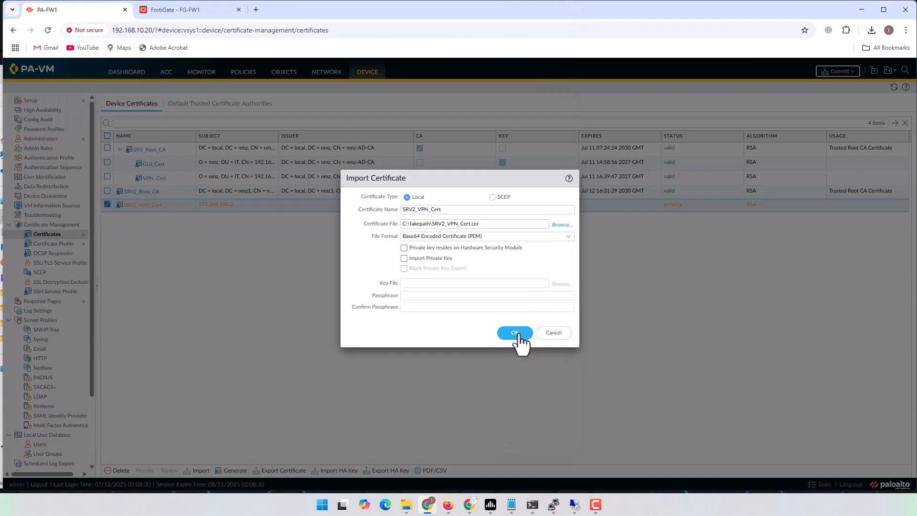
click(518, 335)
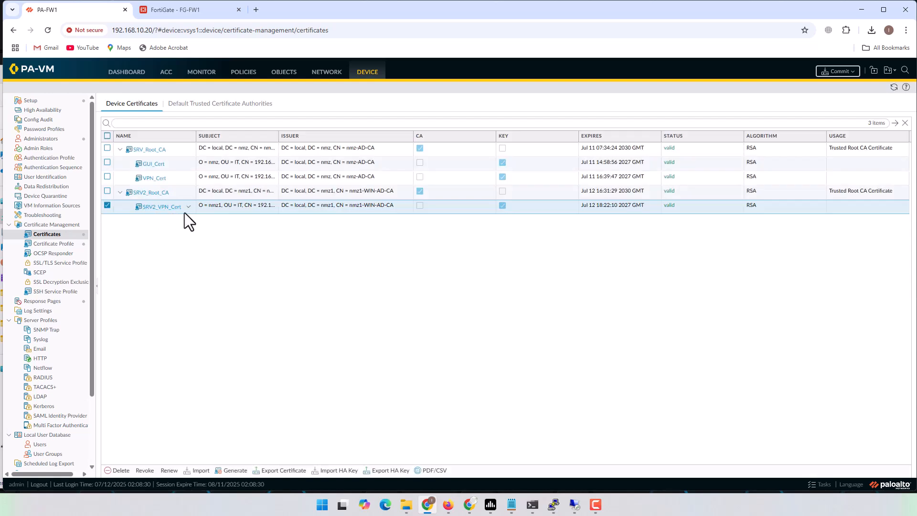
Expand SRV2_Root_CA to confirm SRV2_VPN_Cert is now valid beneath it
mouse_move(194, 210)
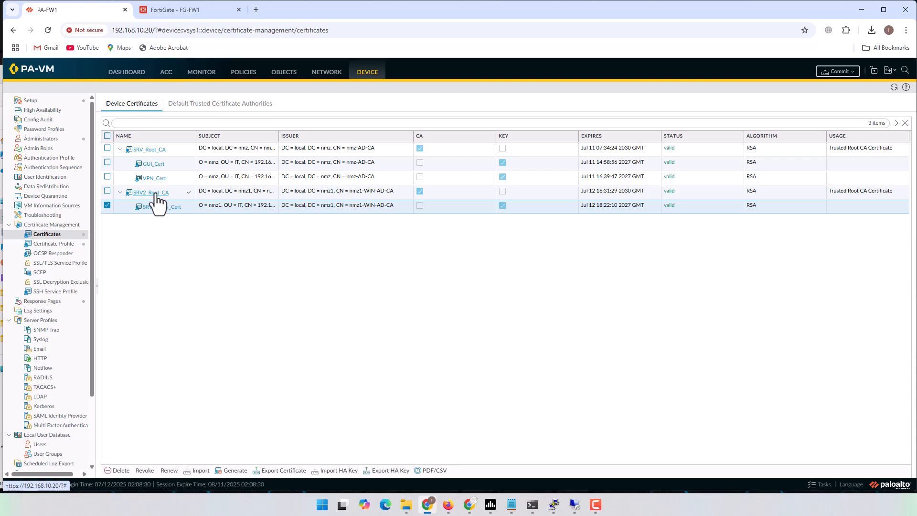
click(120, 192)
click(120, 149)
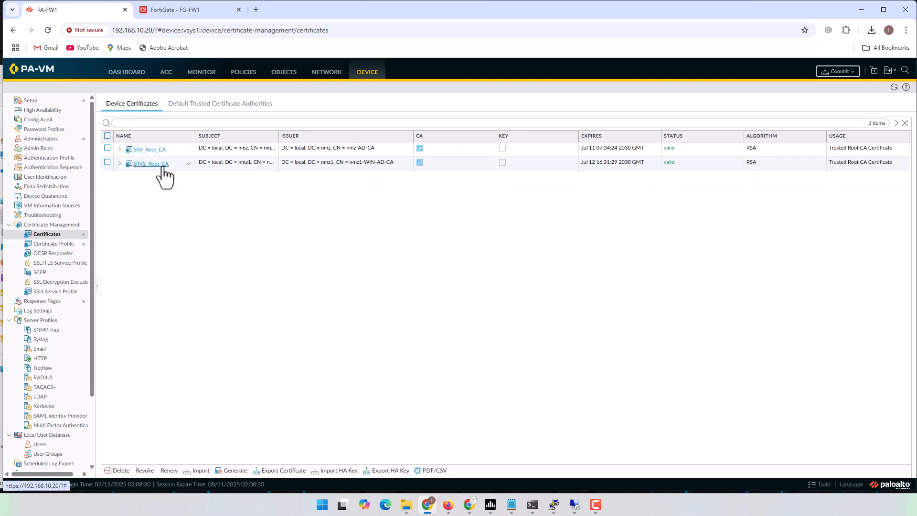
click(119, 163)
click(176, 179)
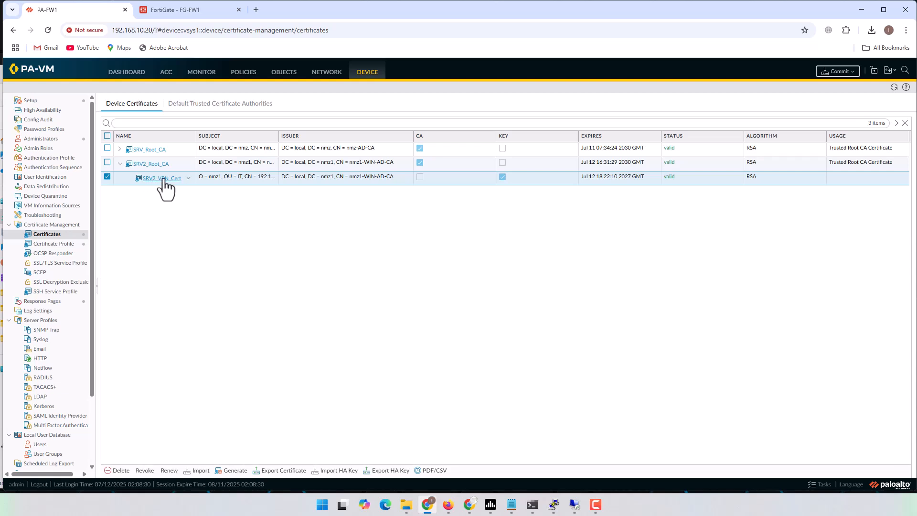
Add certificate profile SRV2_Root_CA_Profile with SRV2_Root_CA as its CA certificate
click(64, 245)
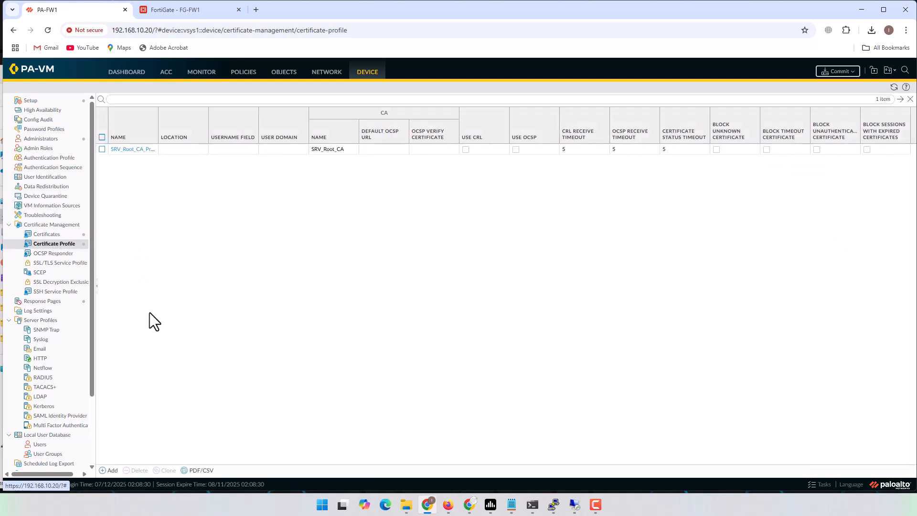
click(108, 471)
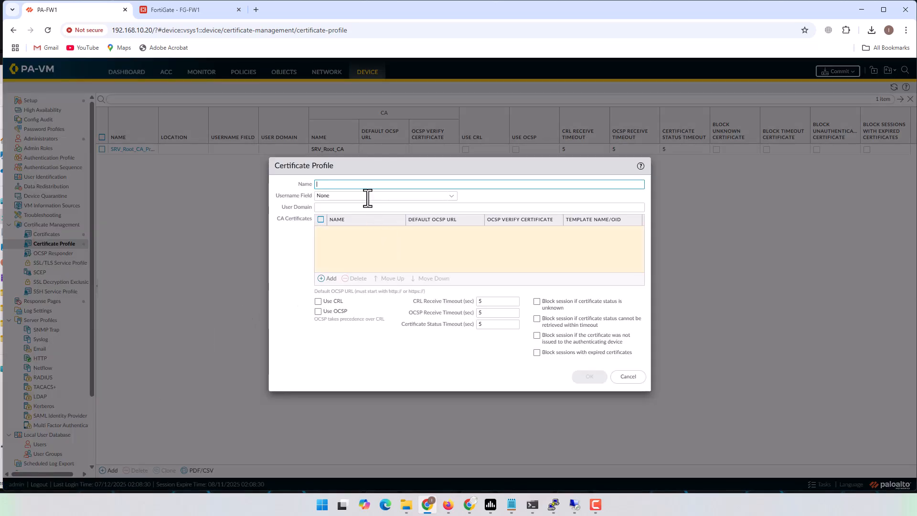
text(SRV2_Root_CA)
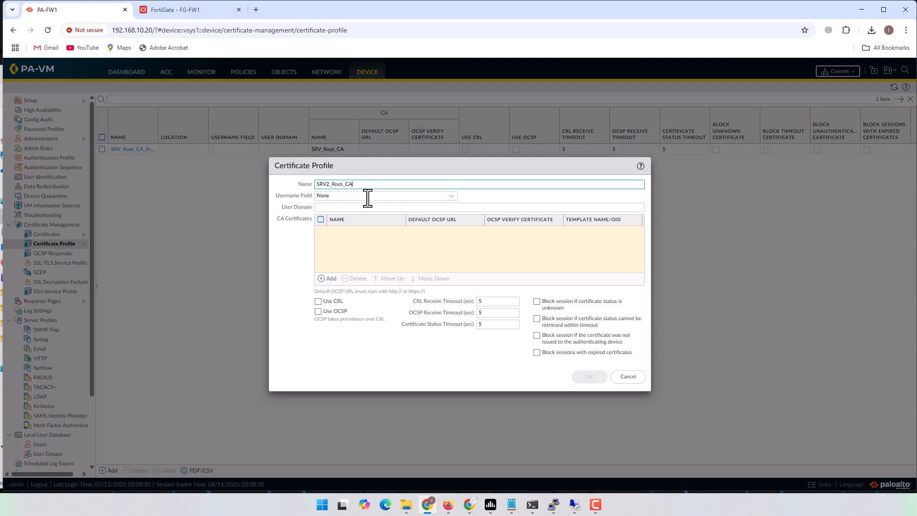
text(_Profile)
click(328, 279)
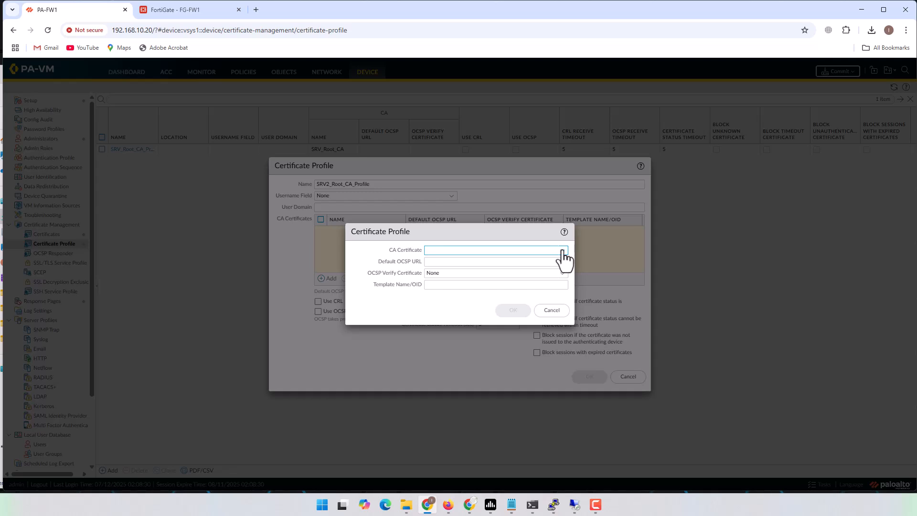
click(563, 250)
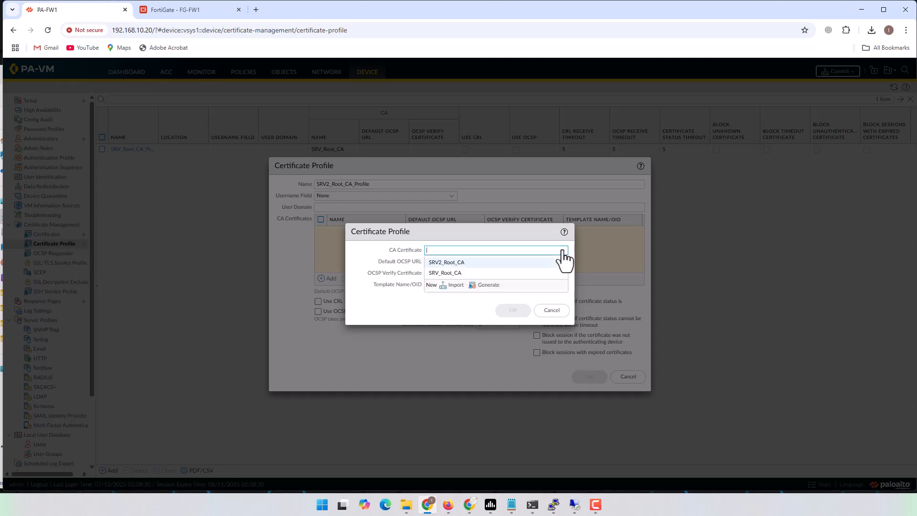
click(449, 263)
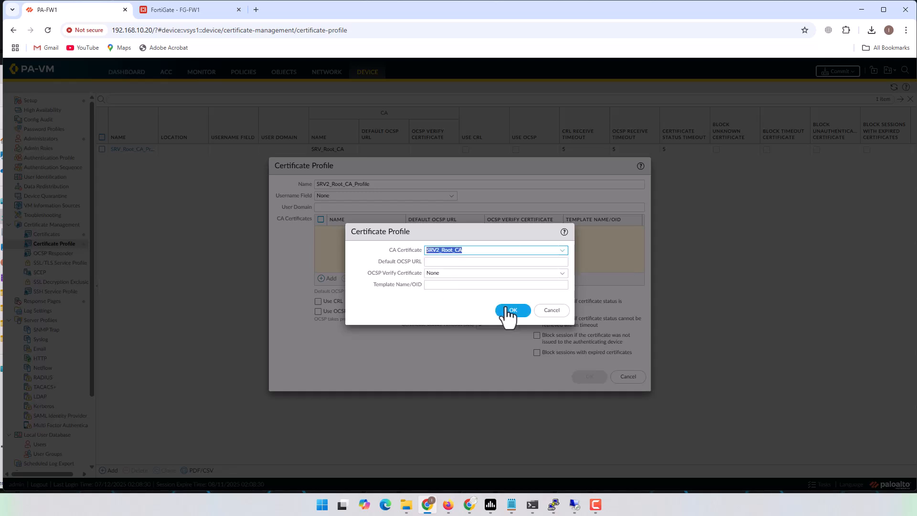
click(511, 311)
click(590, 377)
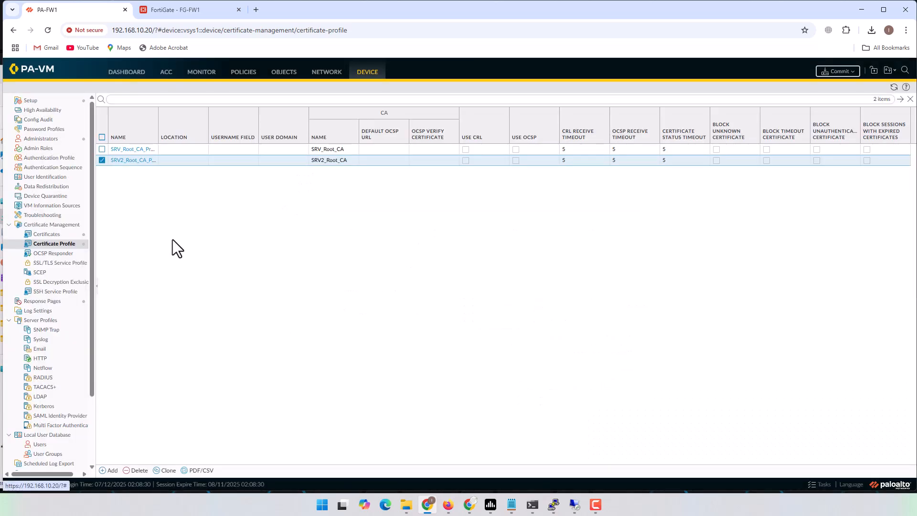
Open gateway PA-FW1_2_FG-FW1 from Network > IKE Gateways for editing
click(327, 74)
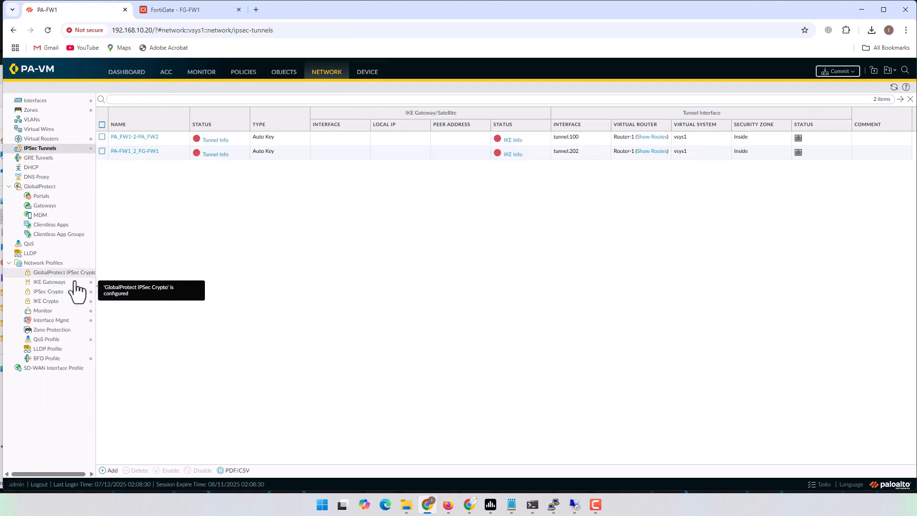
click(48, 283)
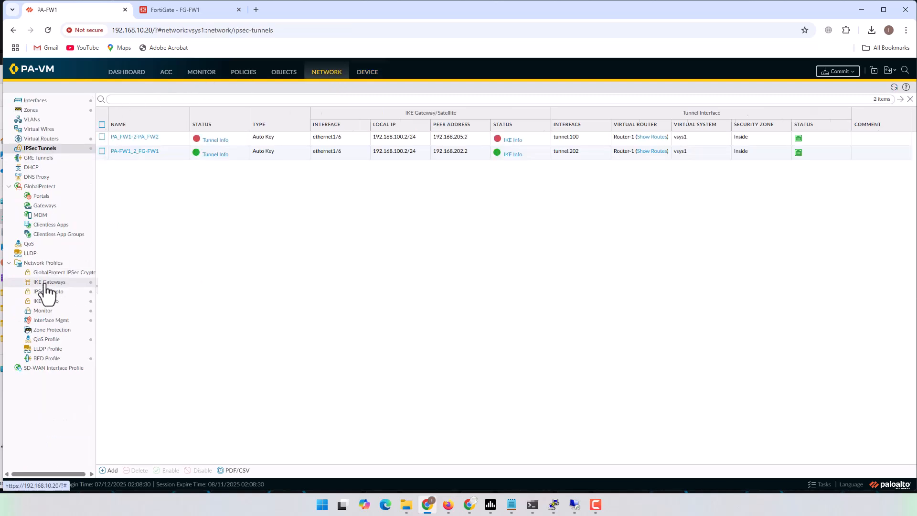
click(148, 154)
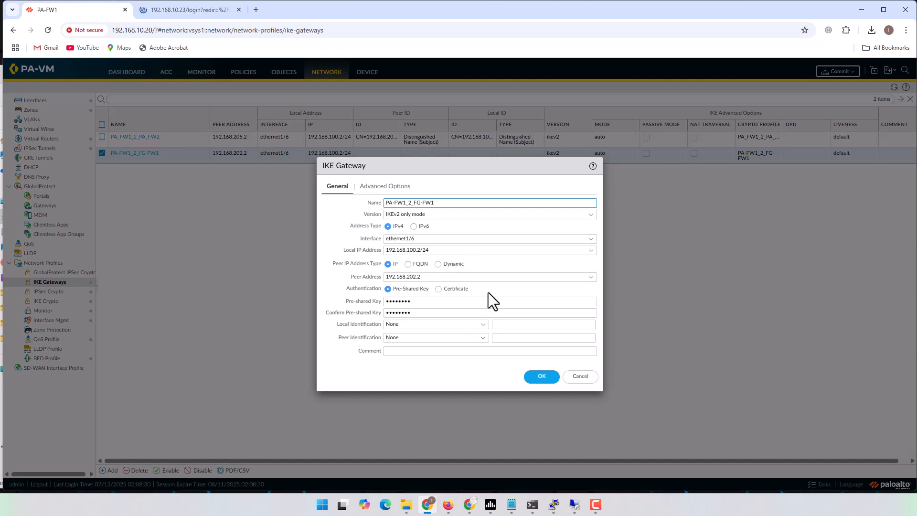
click(581, 377)
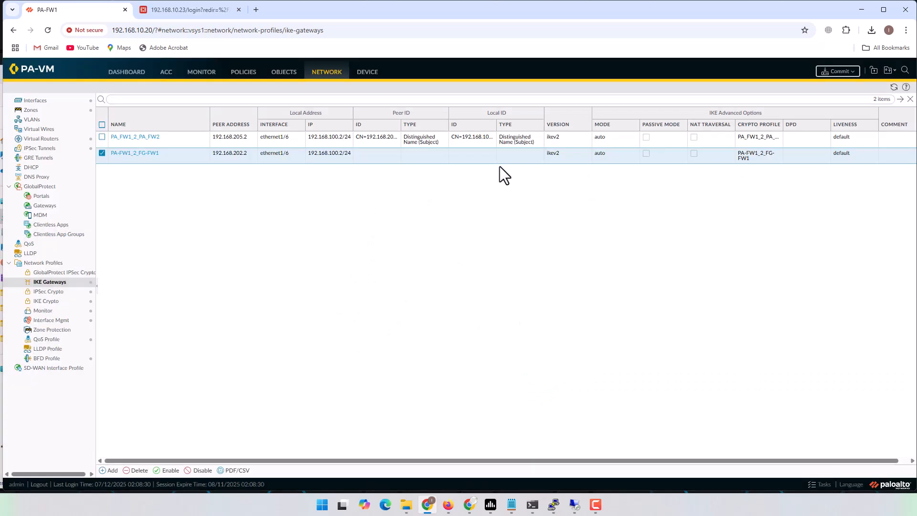
click(141, 154)
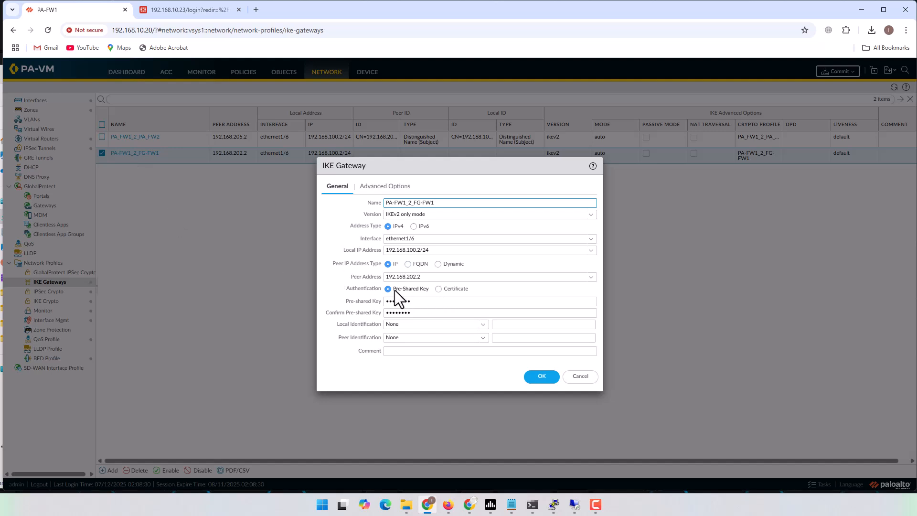
Switch to certificate authentication using SRV2_VPN_Cert and profile SRV2_Root_CA_Profile
click(449, 288)
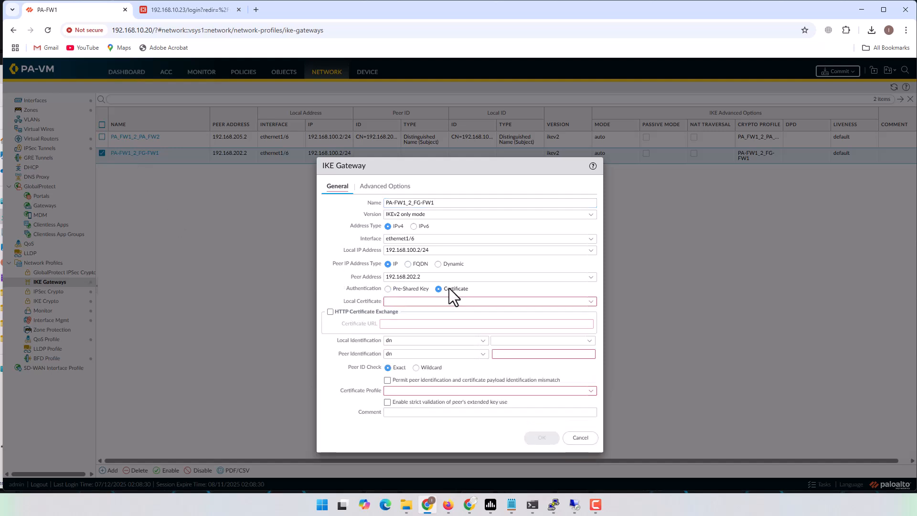
click(591, 302)
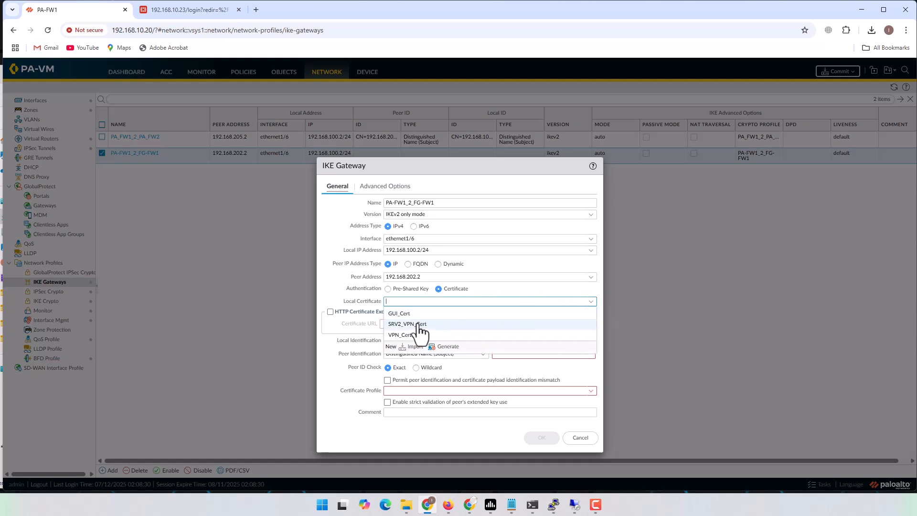
click(415, 325)
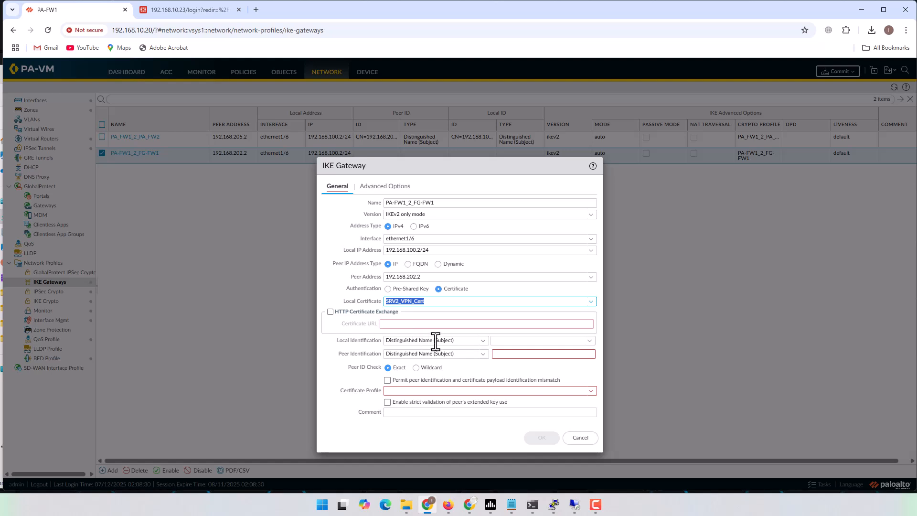
click(538, 371)
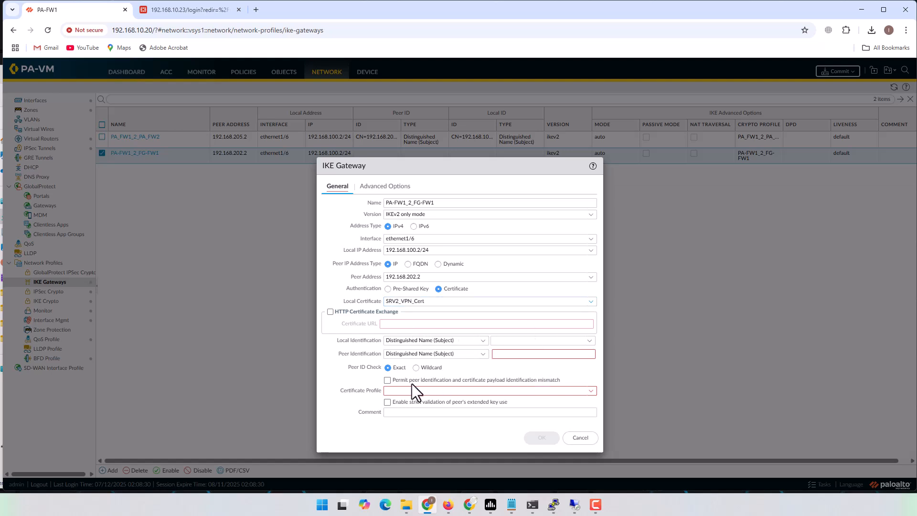
click(591, 391)
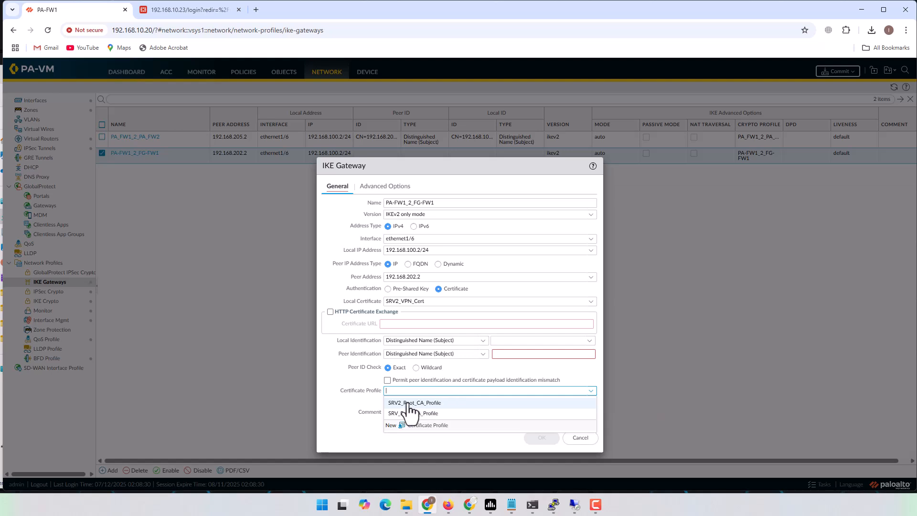
click(415, 402)
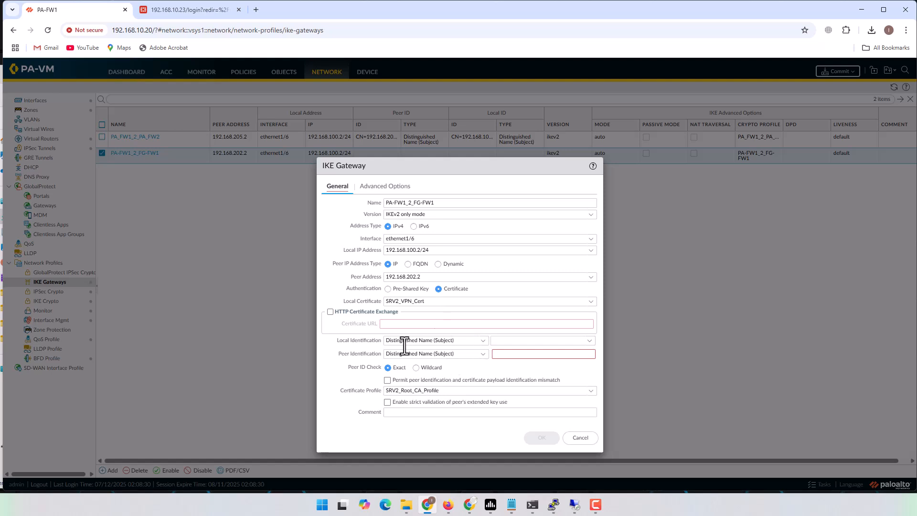
Set local ID to the certificate's distinguished name and peer ID to IP 192.168.202.2
click(579, 340)
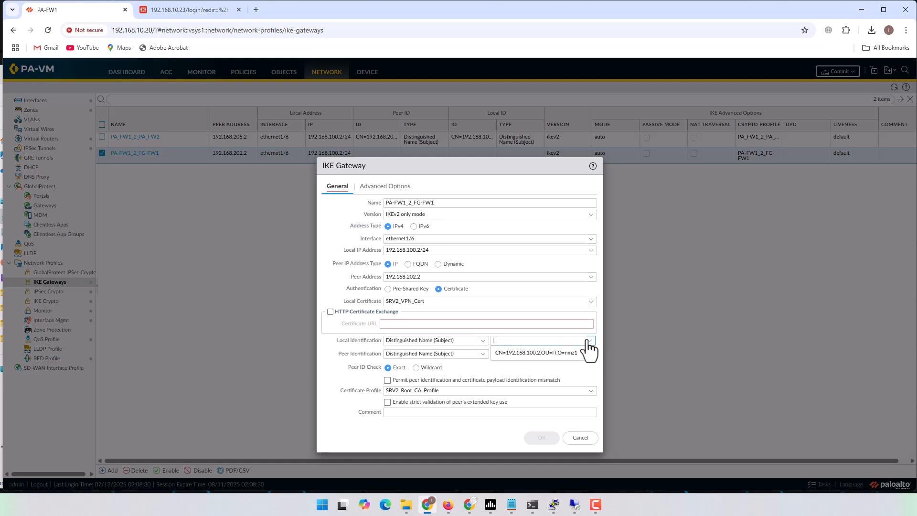
click(568, 354)
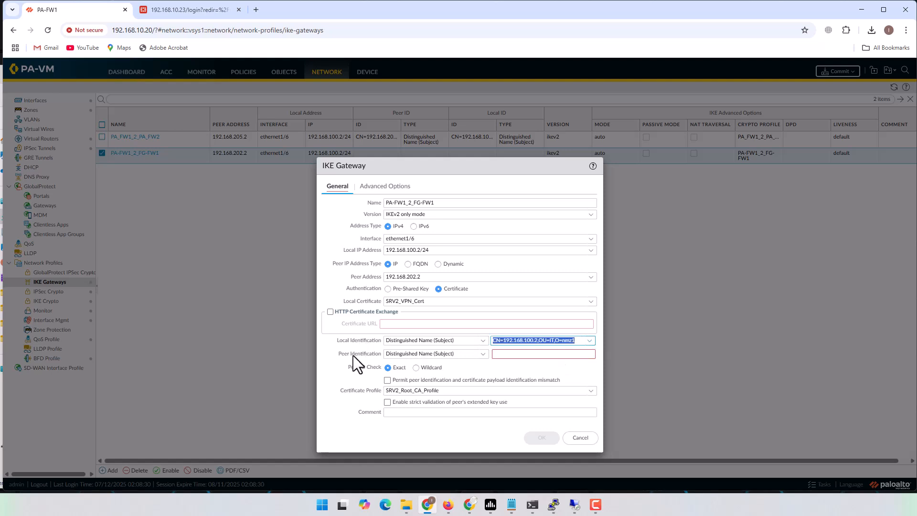
click(482, 357)
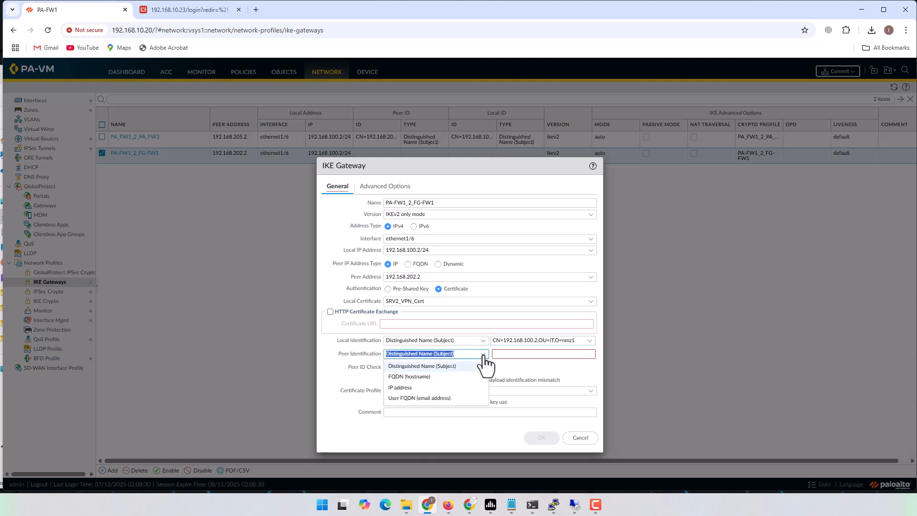
click(412, 388)
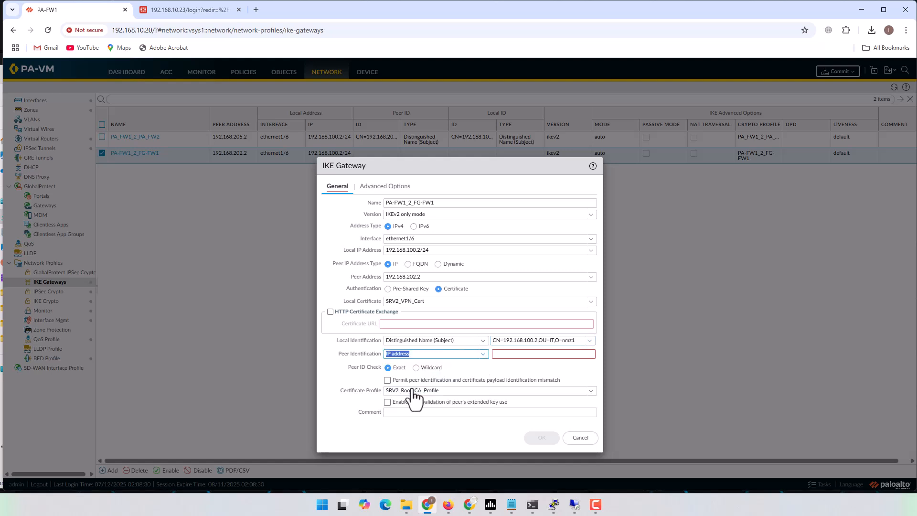
click(524, 353)
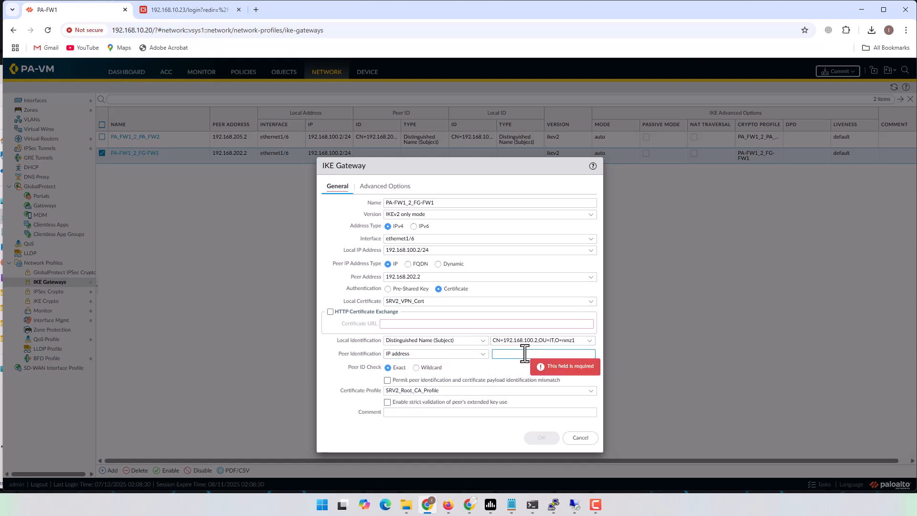
text(192)
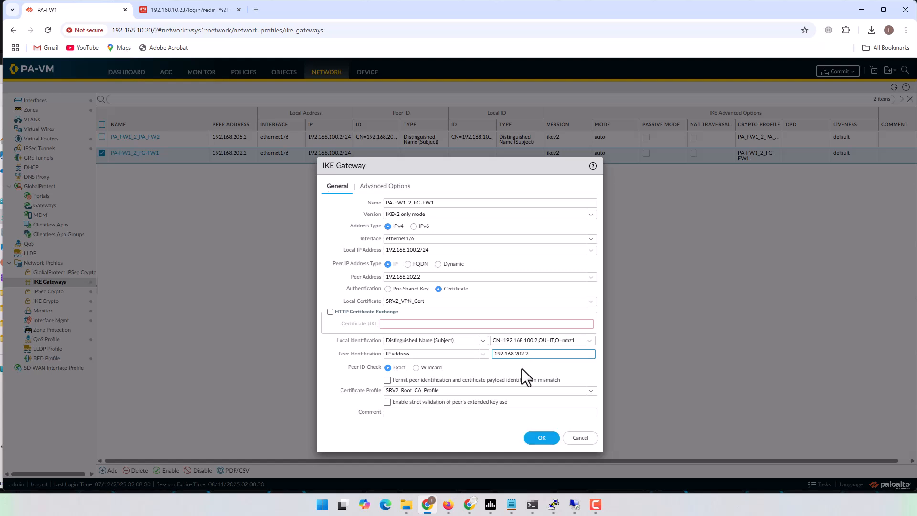
text(.168.202.2)
Save the IKE gateway, commit the configuration, and go to the FortiGate tab
click(542, 438)
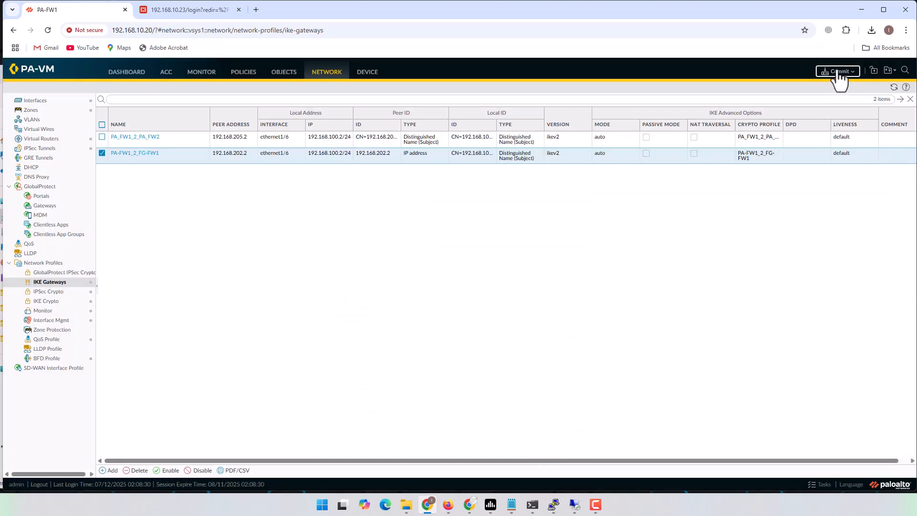
click(839, 72)
click(538, 380)
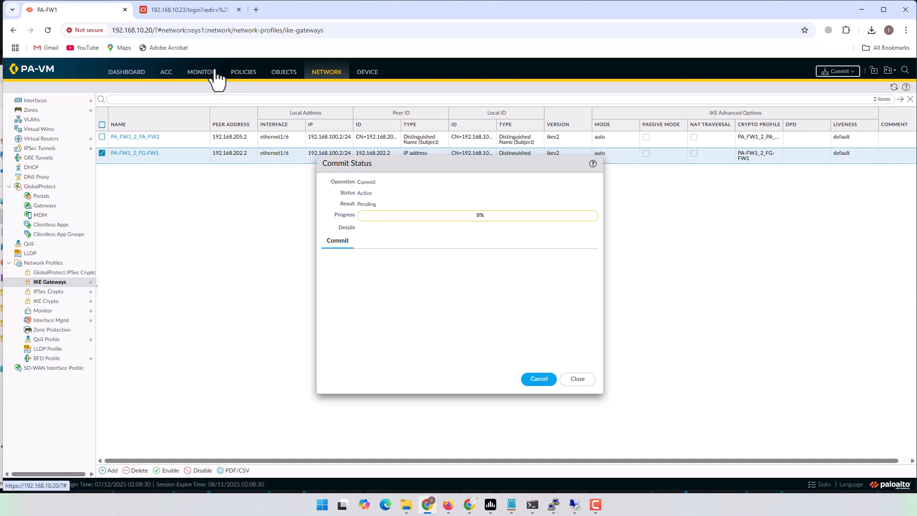
click(197, 9)
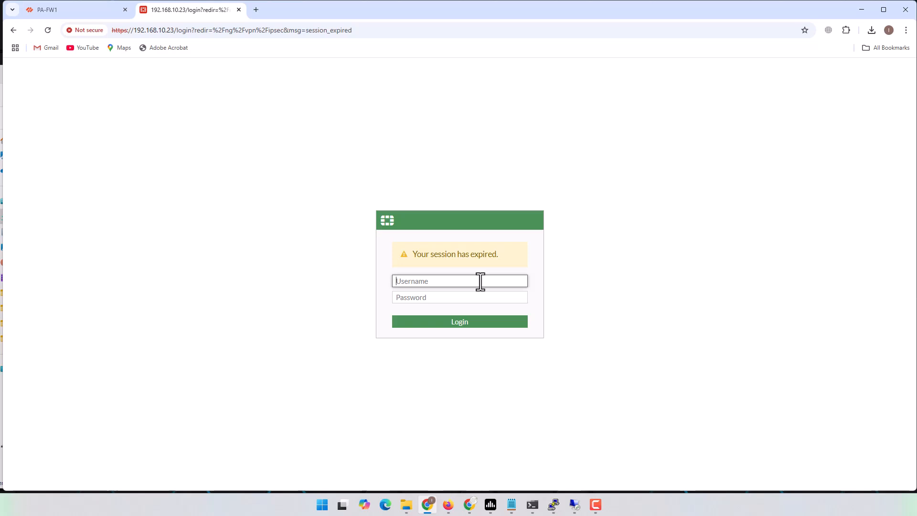
Sign in to FG-FW1 as admin with the account password and open System > Certificates
text(admin)
key(Tab)
text(••••••••••)
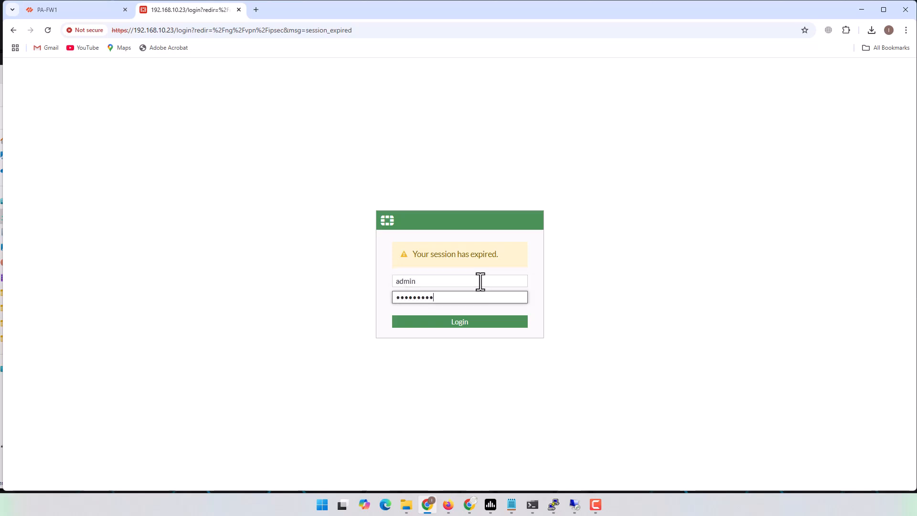
key(Return)
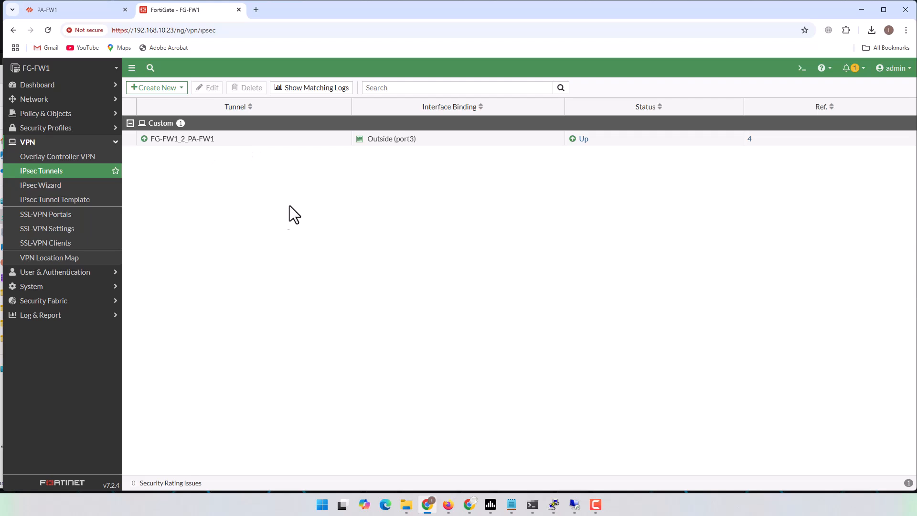
click(62, 289)
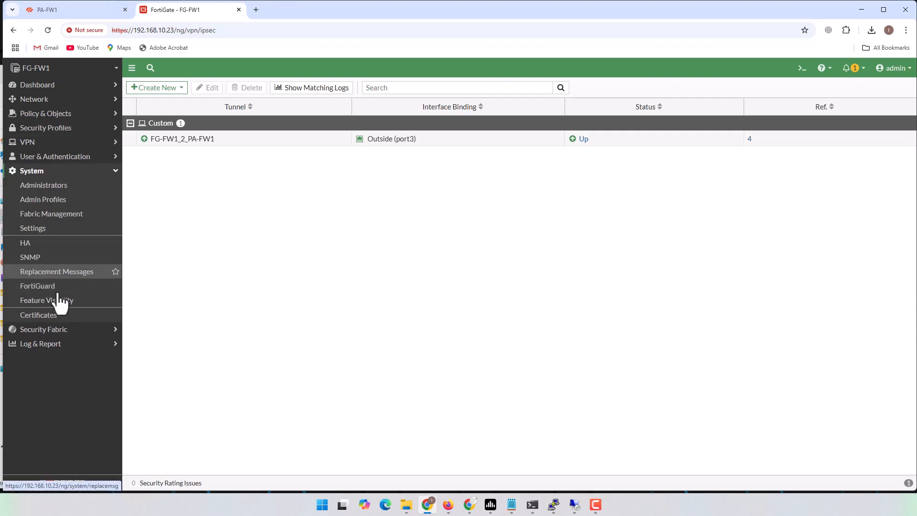
click(44, 316)
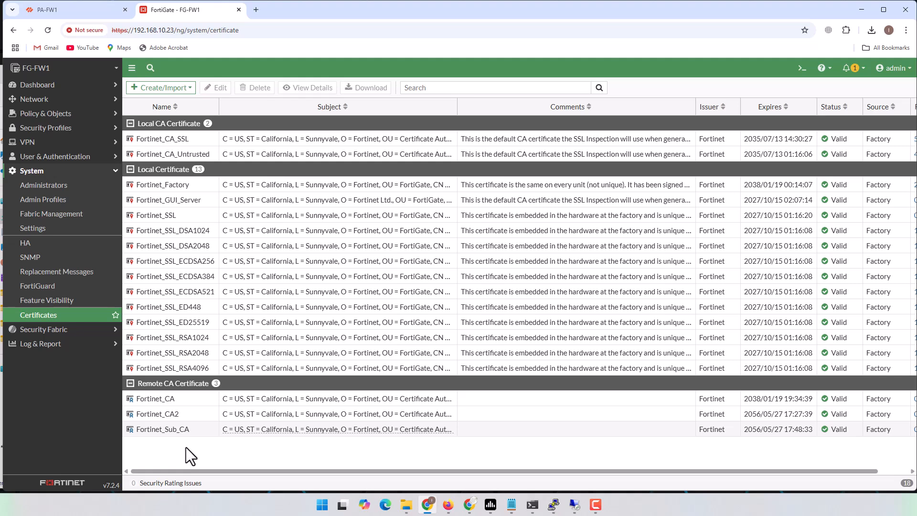
Import SRV2_Root_CA.cer from file as a CA certificate
click(179, 90)
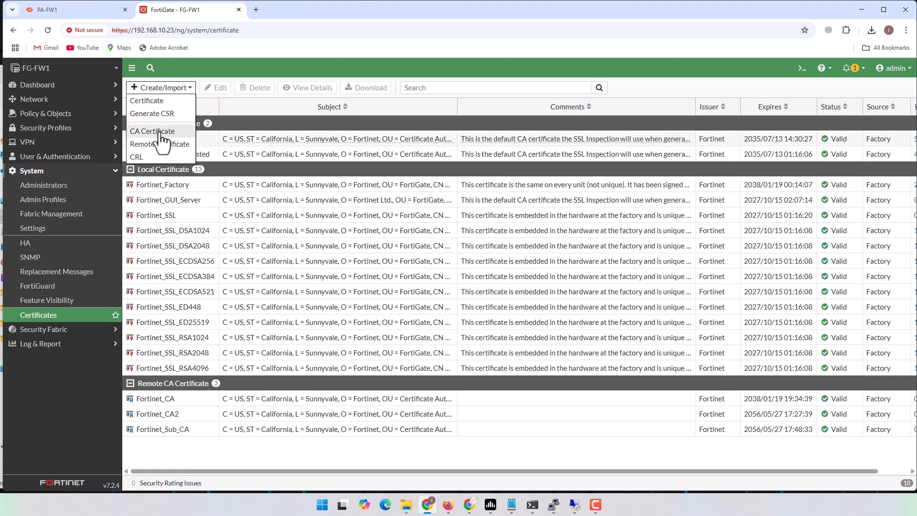
click(161, 134)
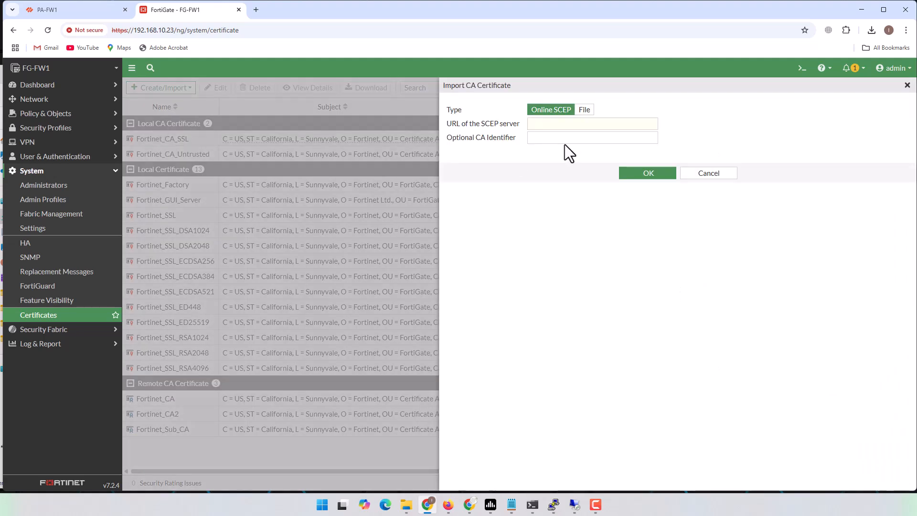
click(584, 111)
click(503, 124)
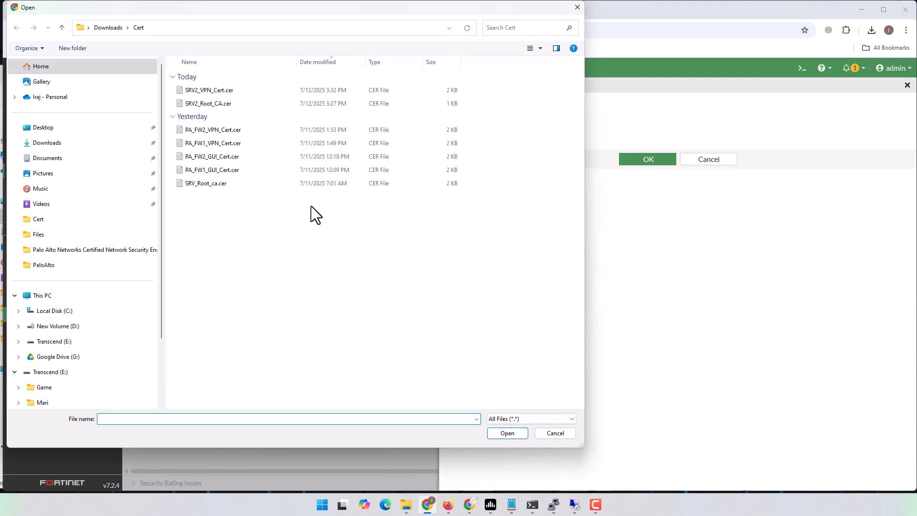
click(200, 104)
click(503, 432)
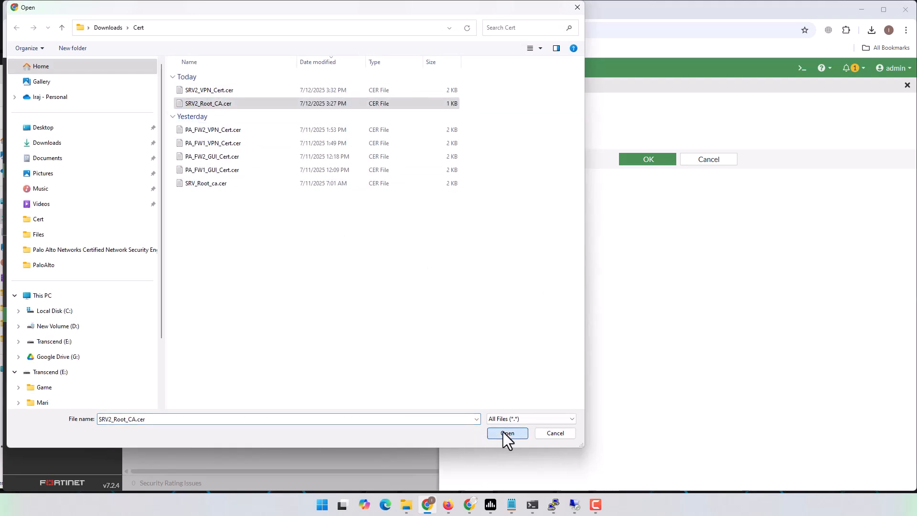
click(645, 161)
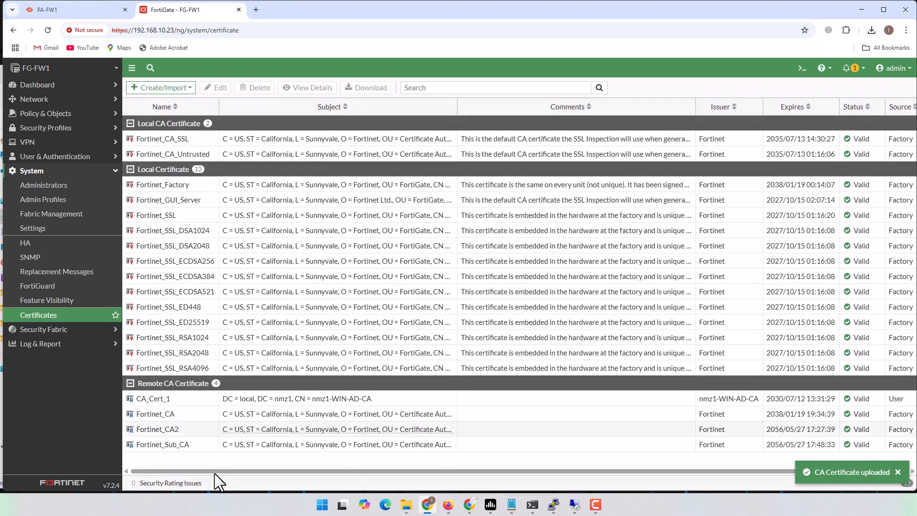
Delete the newly imported CA_Cert_1 certificate
click(149, 402)
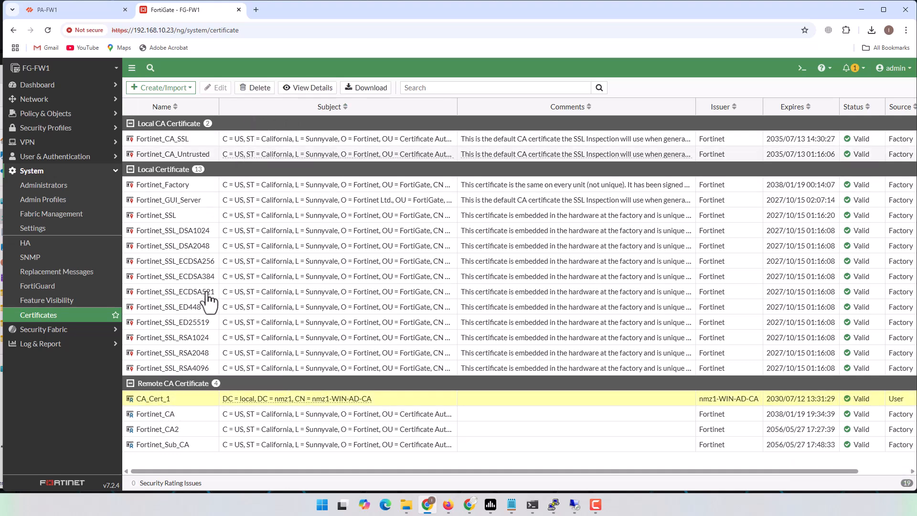
click(261, 88)
click(765, 482)
Re-import SRV2_Root_CA.cer from the Cert folder and select the new CA_Cert_1 entry
click(175, 90)
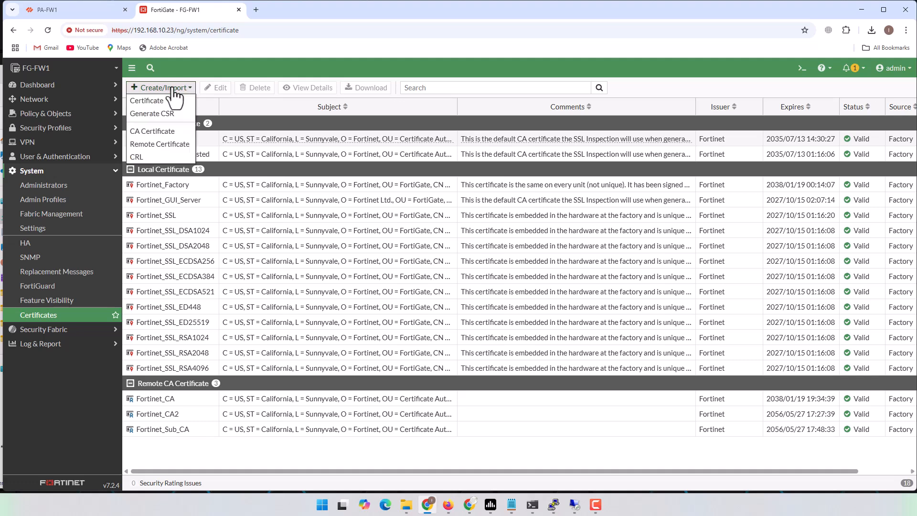
click(160, 133)
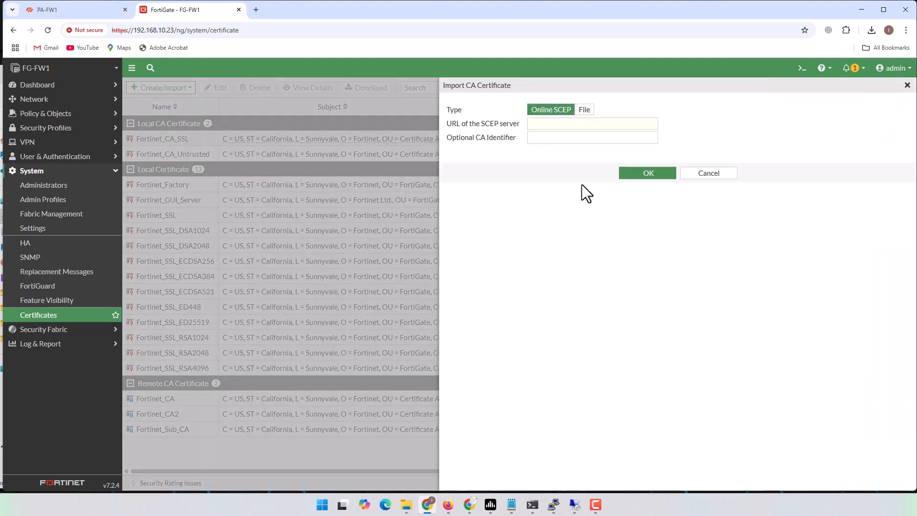
click(588, 112)
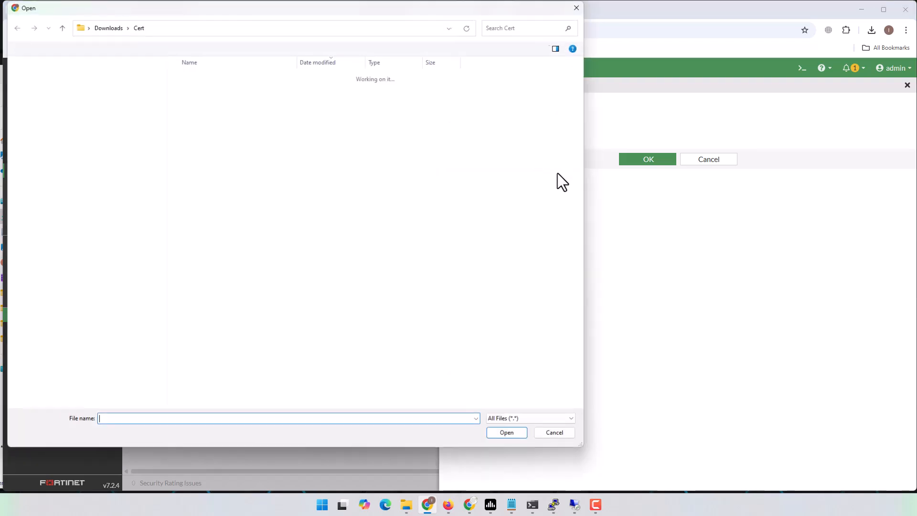
click(205, 106)
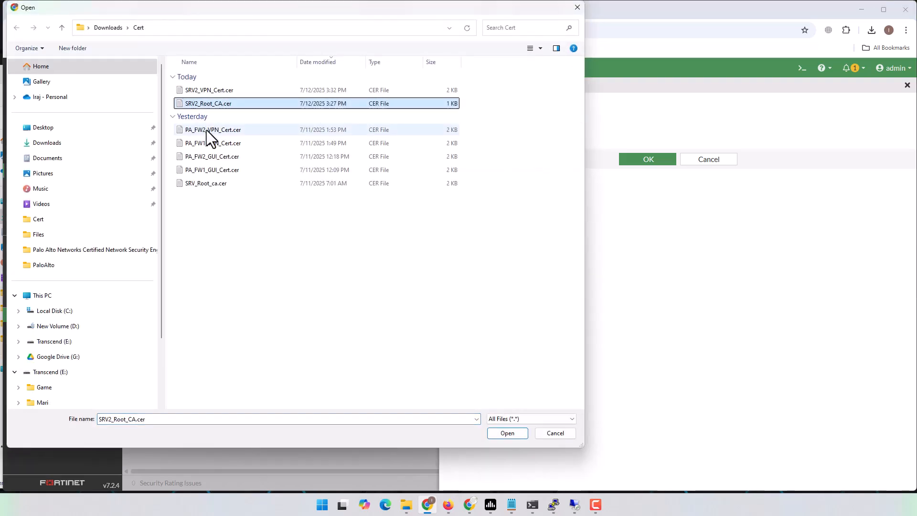
click(508, 433)
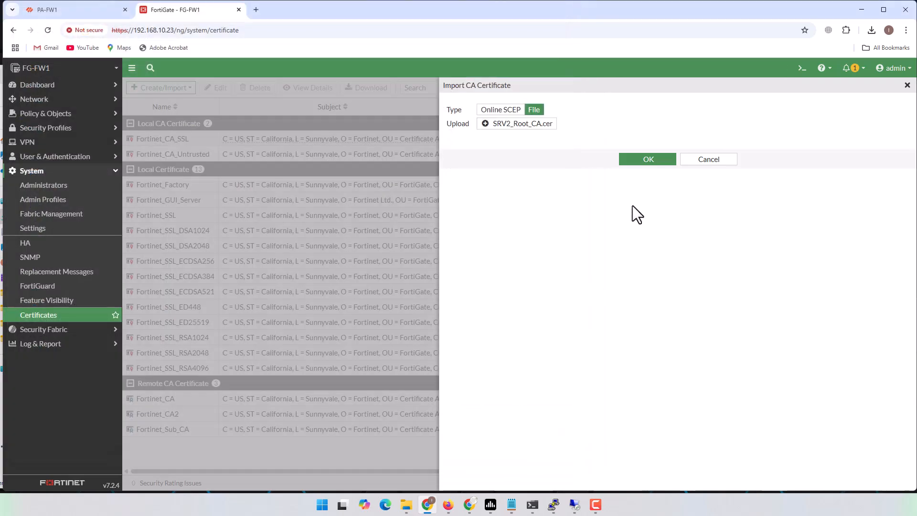
click(639, 163)
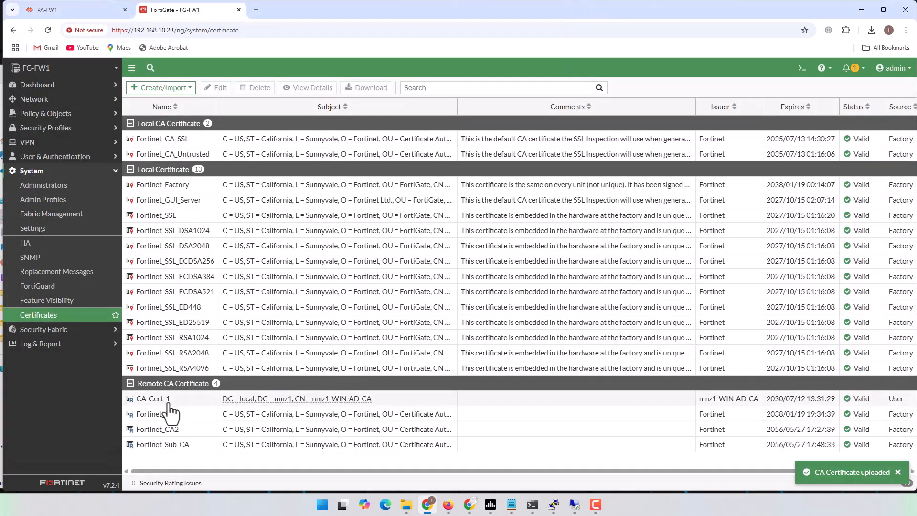
click(158, 406)
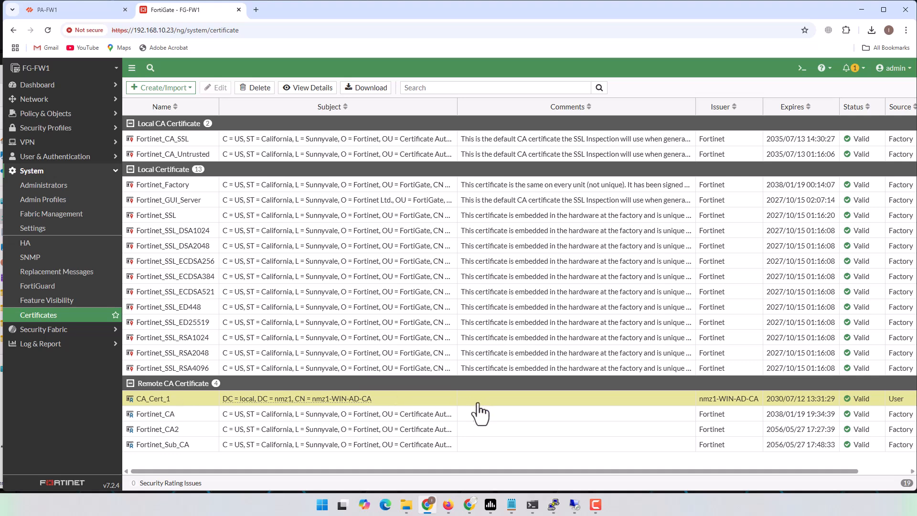
double_click(650, 403)
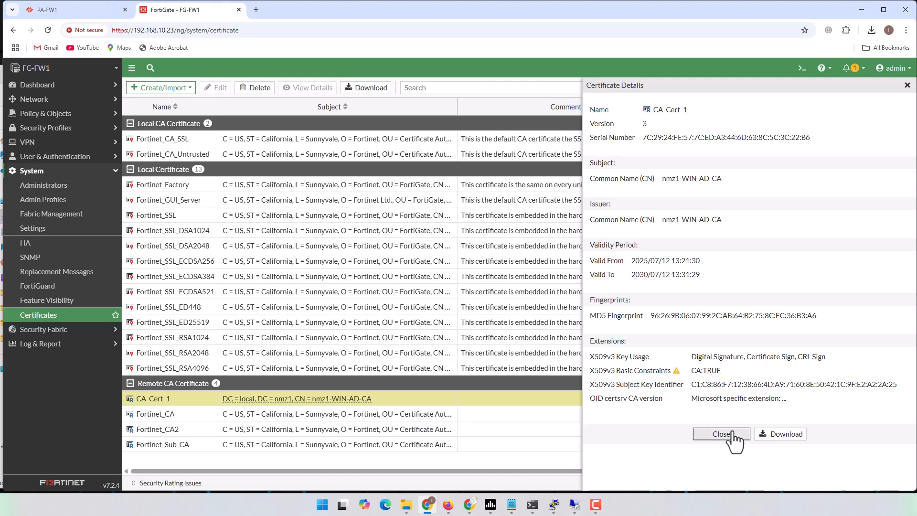
click(698, 433)
click(222, 88)
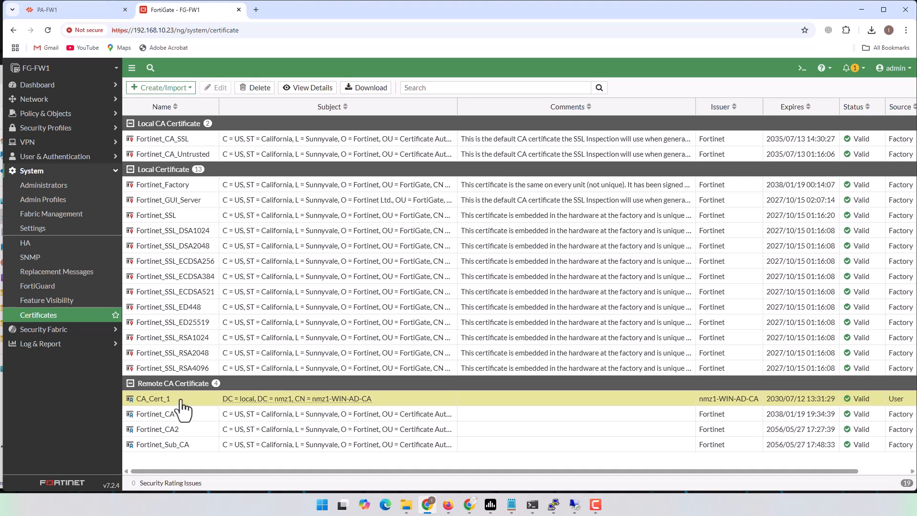
Start a certificate signing request named VPN_Cert with host IP 192.168.202.2
mouse_move(242, 403)
click(174, 90)
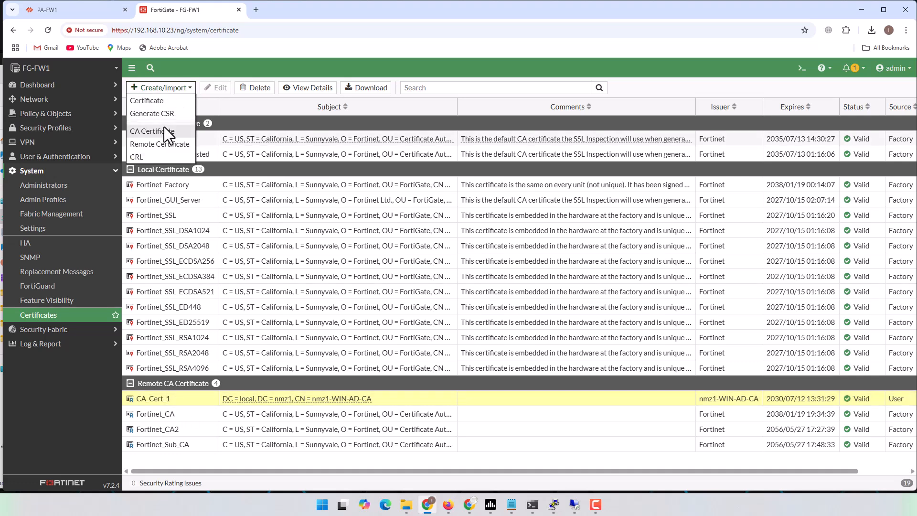
click(163, 115)
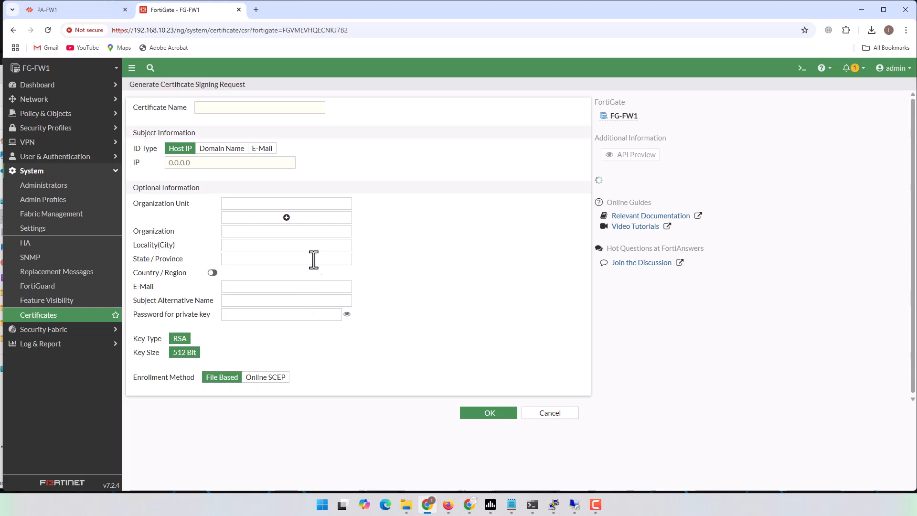
click(263, 110)
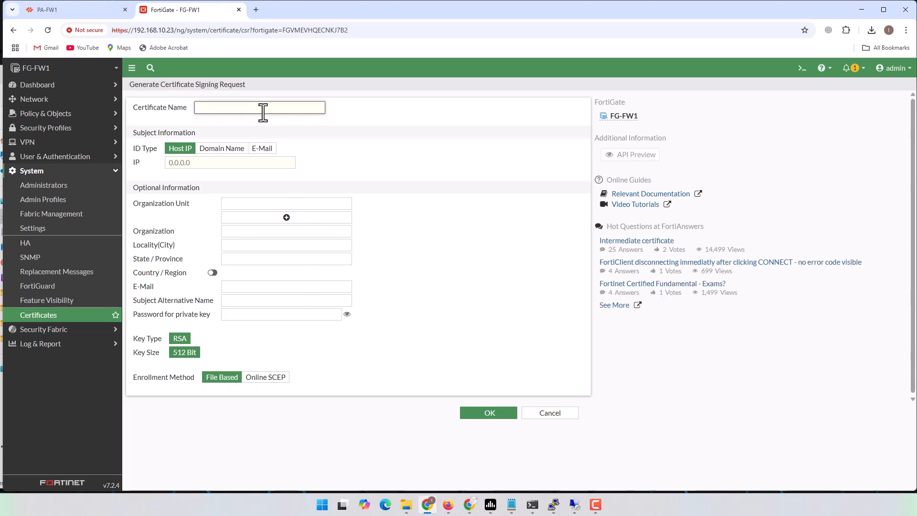
text(VPN_Cert)
click(170, 163)
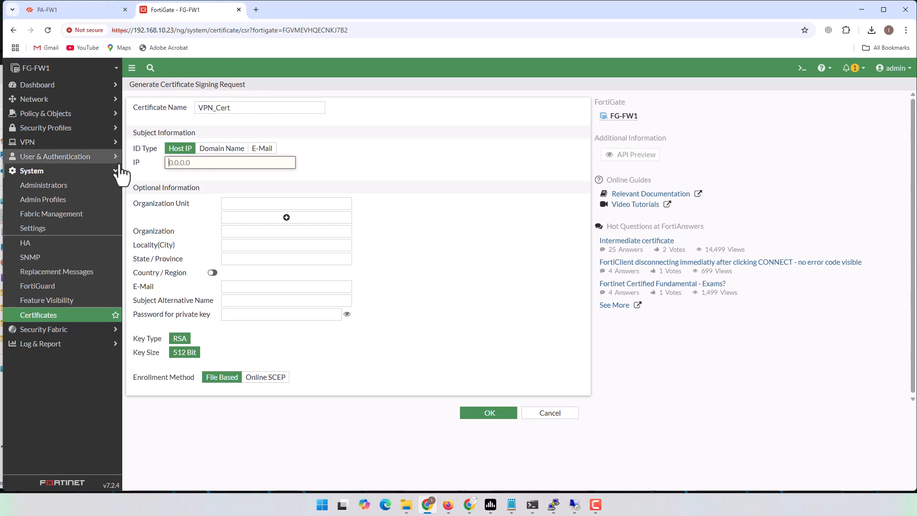
text(192.1)
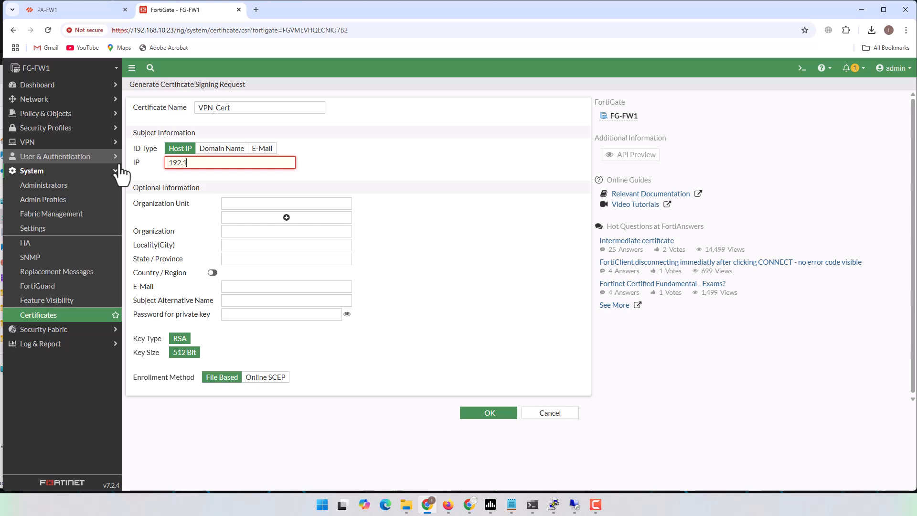
text(68.202.2)
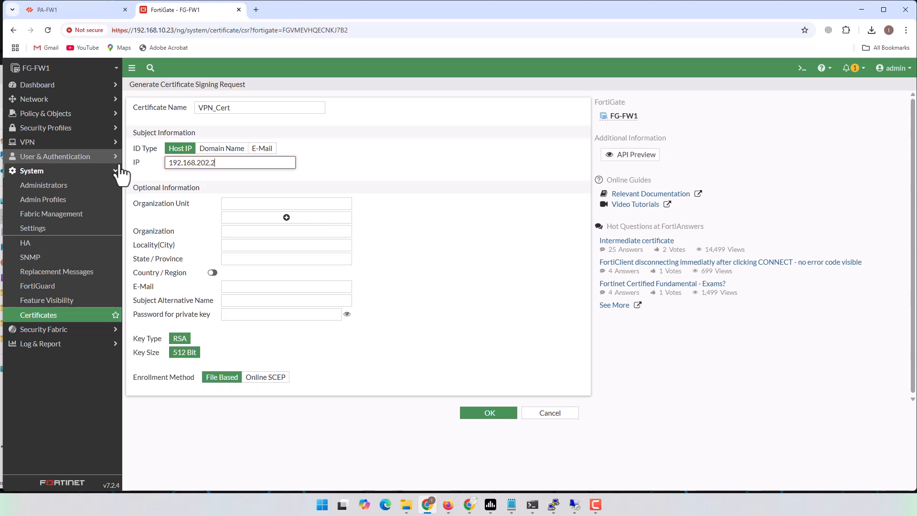
click(347, 167)
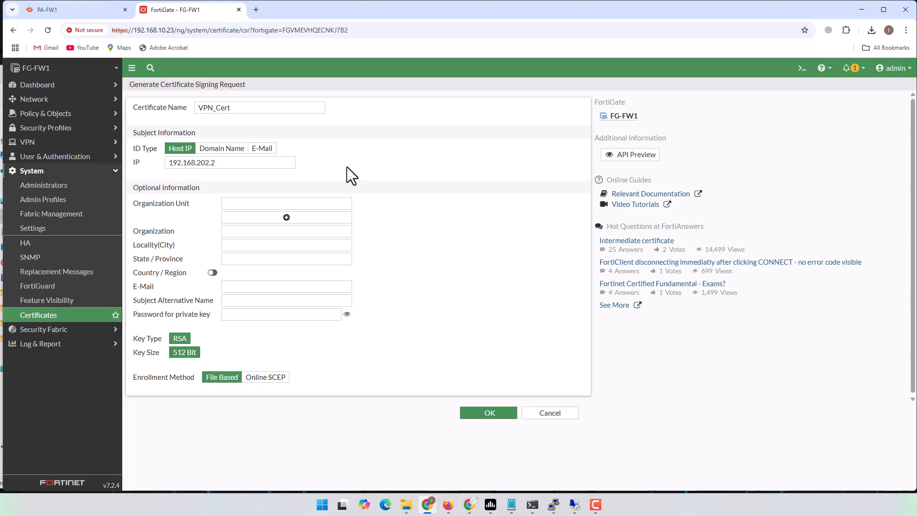
click(223, 152)
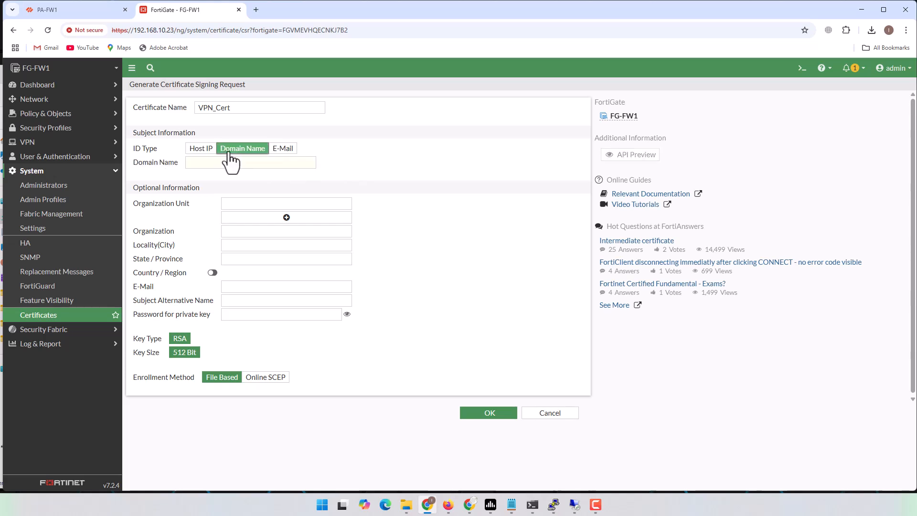
click(264, 149)
click(181, 149)
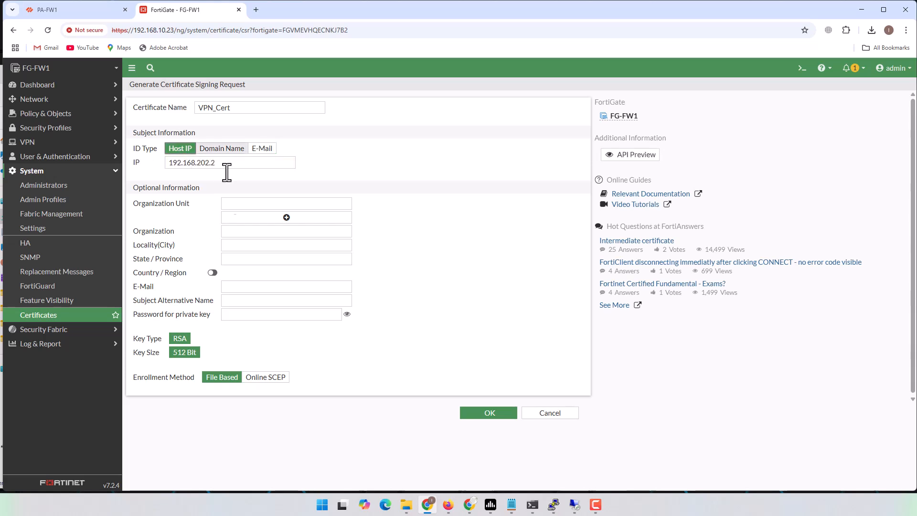
Fill in OU IT, organization nmz1, city and state SP, country Brazil, and generate the request
click(251, 204)
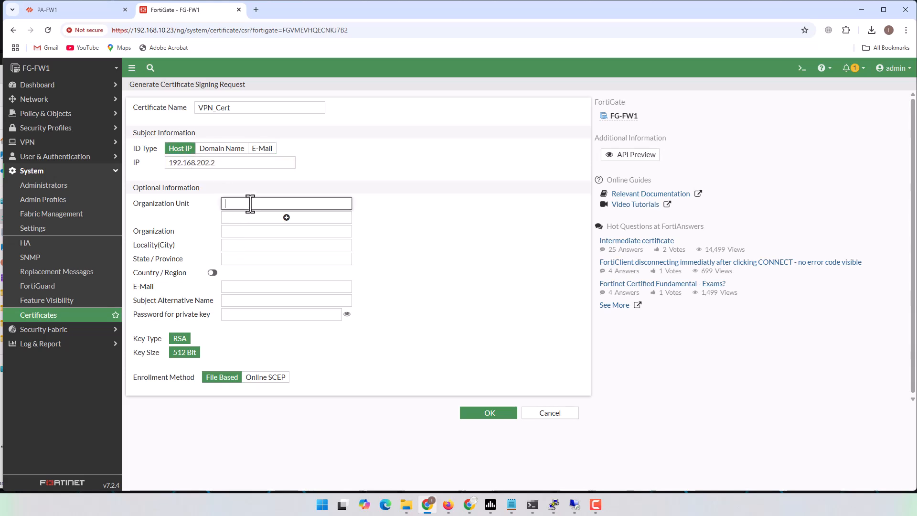
key(Tab)
key(Tab)
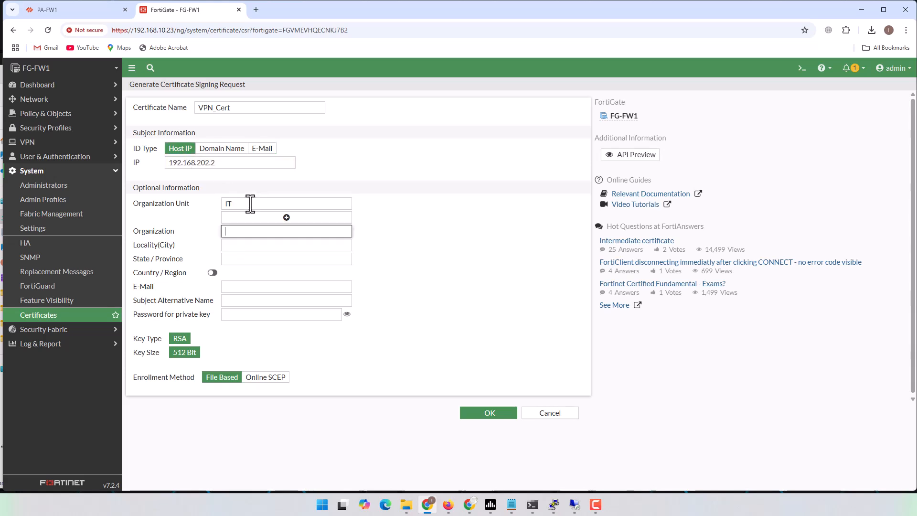
text(nmz1)
key(Tab)
text(SP)
key(Tab)
text(SP)
key(Tab)
click(212, 272)
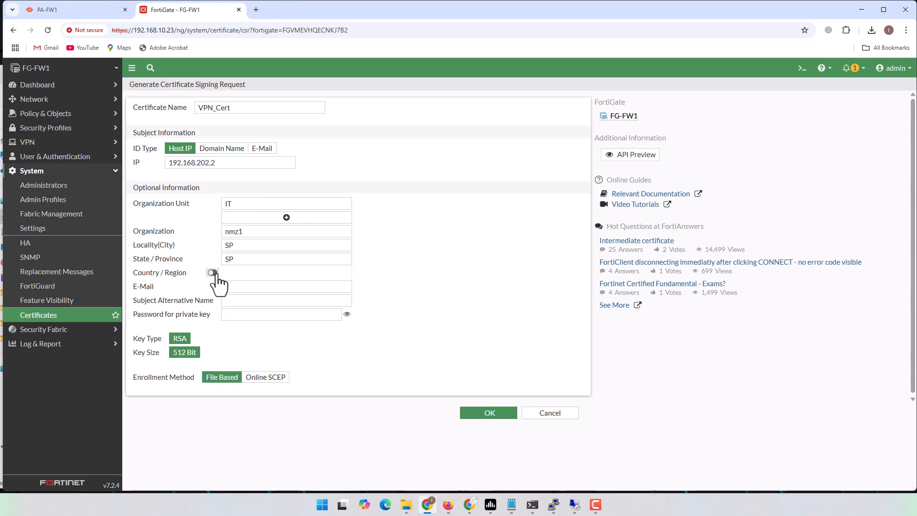
click(258, 274)
text(bra)
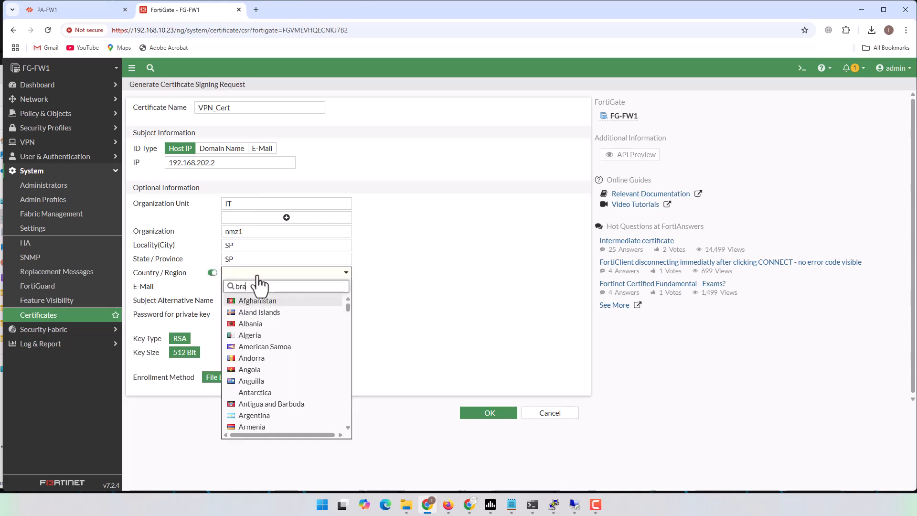
click(250, 301)
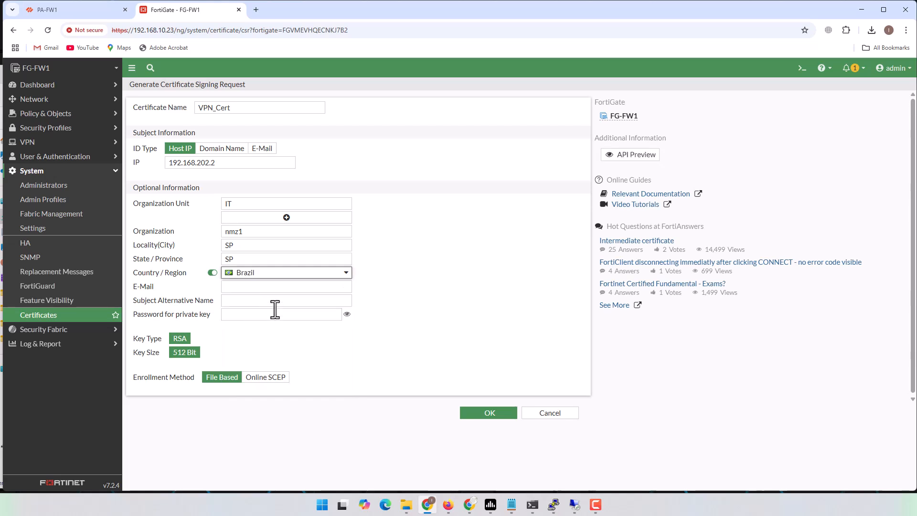
click(190, 341)
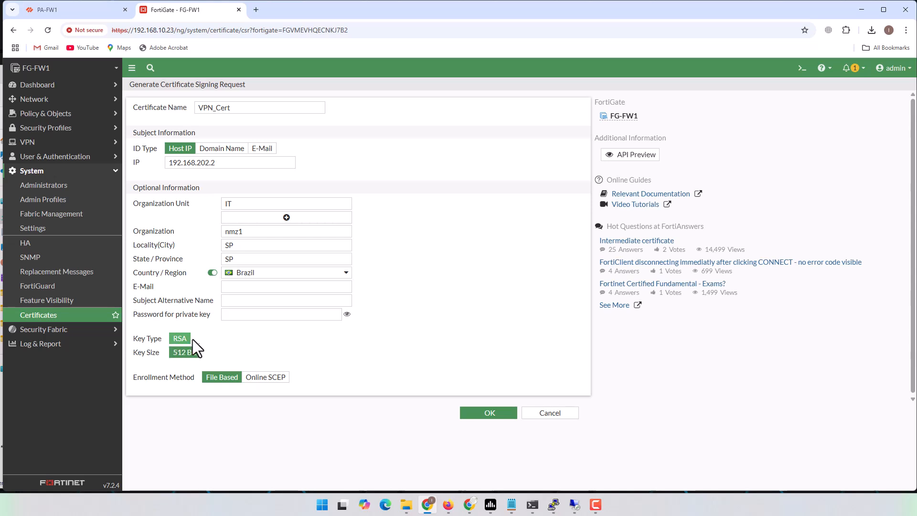
drag(138, 352, 177, 353)
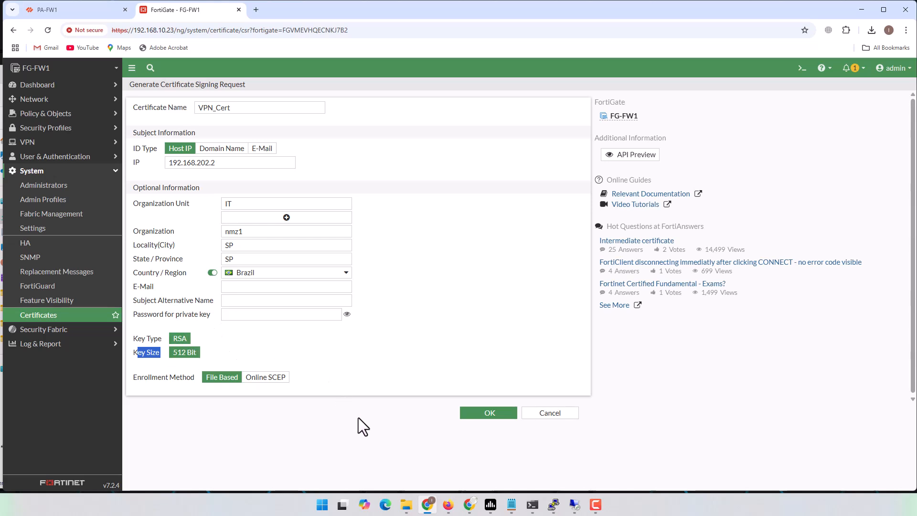
click(476, 412)
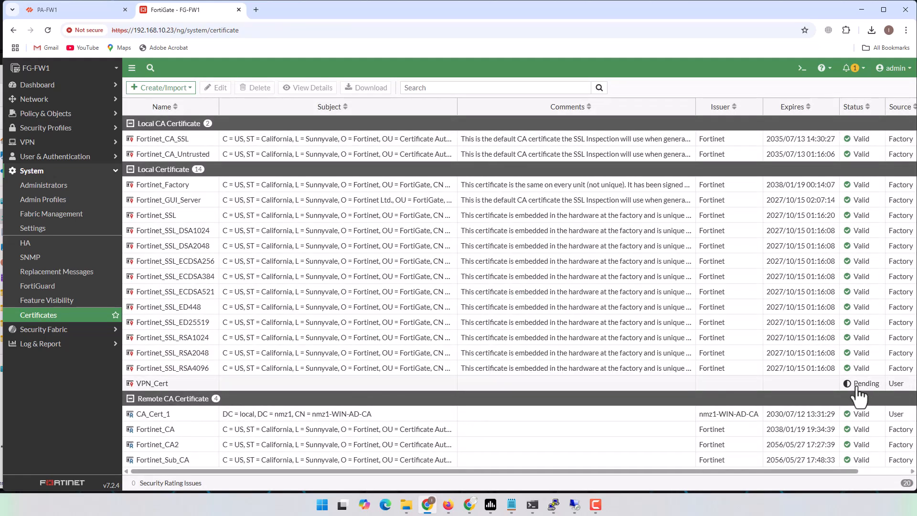
Download the pending VPN_Cert CSR, open it in Notepad and select all its text
click(182, 383)
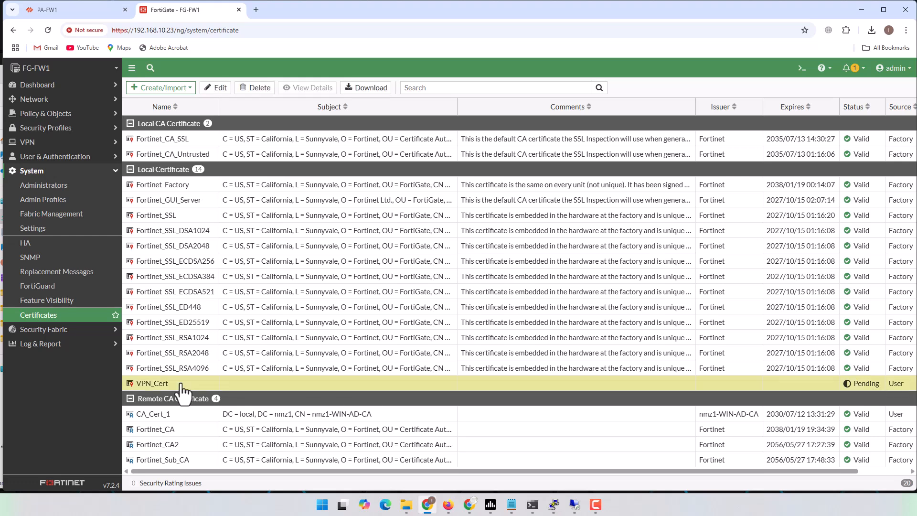
click(367, 89)
click(793, 56)
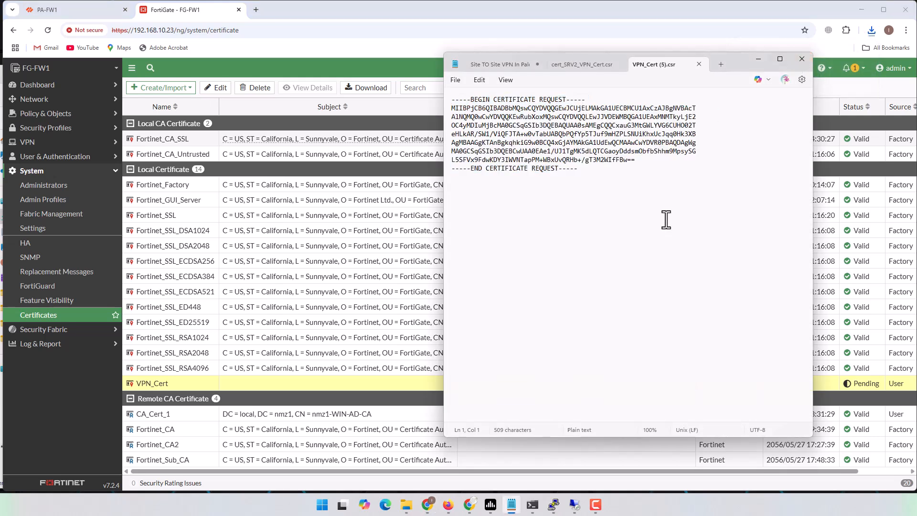
key(ctrl+a)
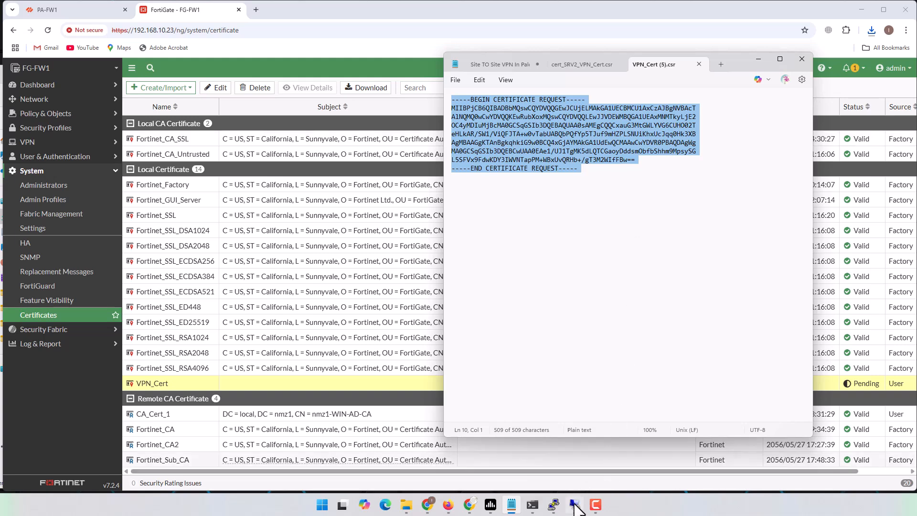
On the remote CA, paste the FortiGate CSR, choose the IPSec (Offline request) template, and submit
mouse_move(576, 510)
click(578, 464)
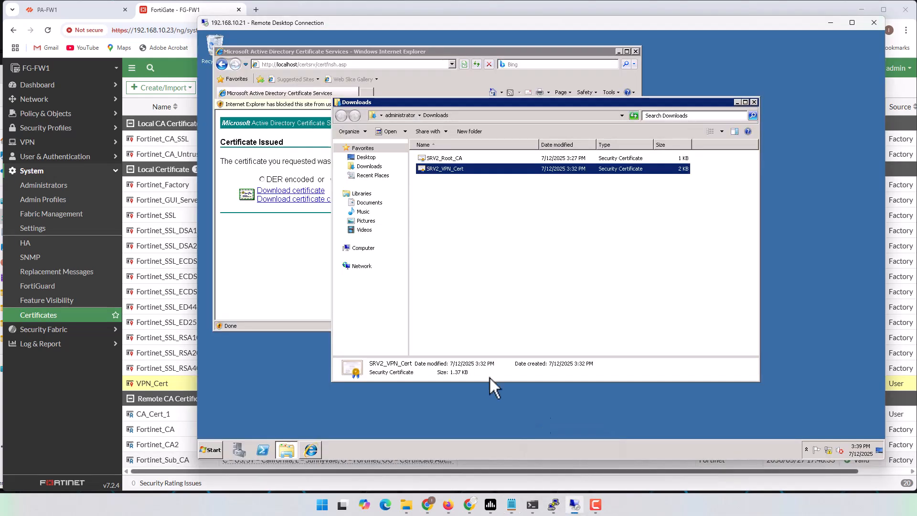
click(276, 262)
click(221, 64)
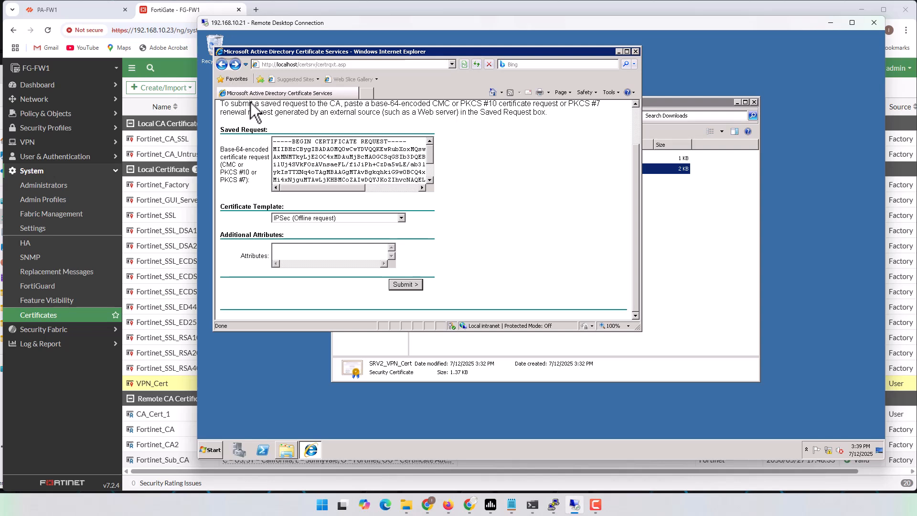
click(221, 64)
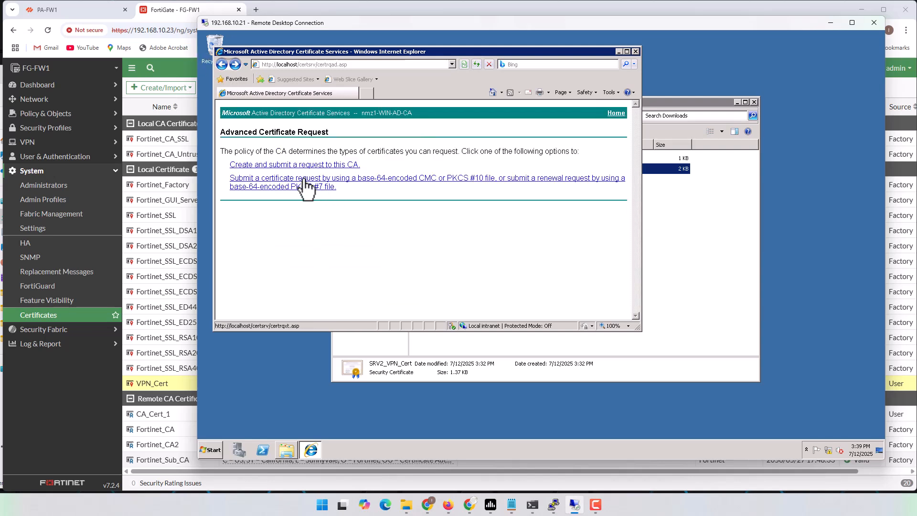
click(336, 183)
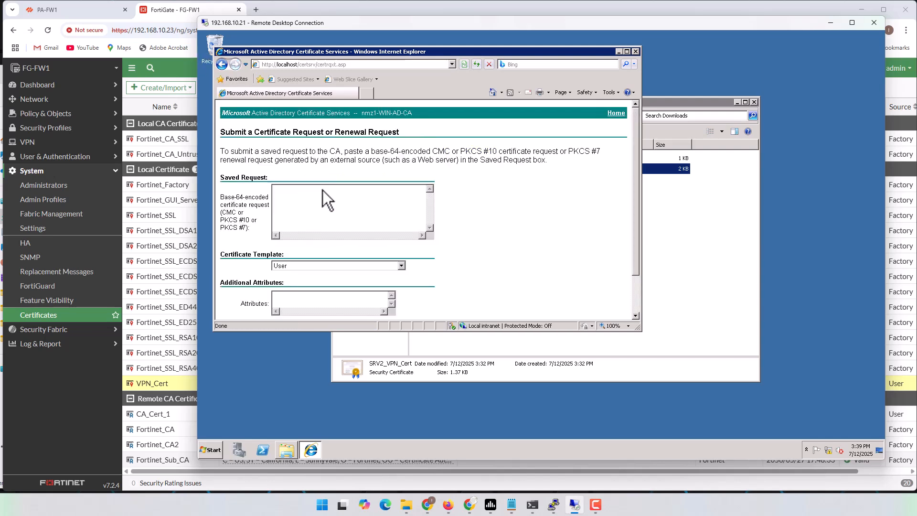
key(ctrl+v)
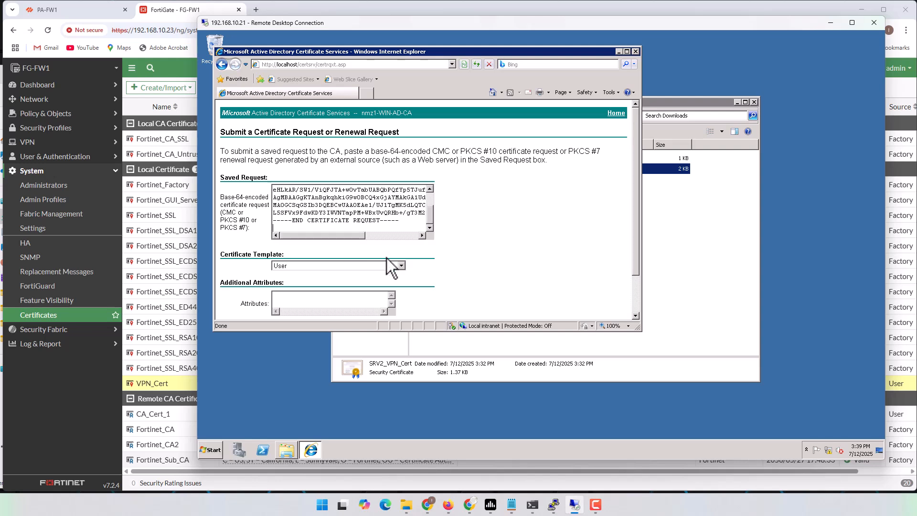
click(400, 266)
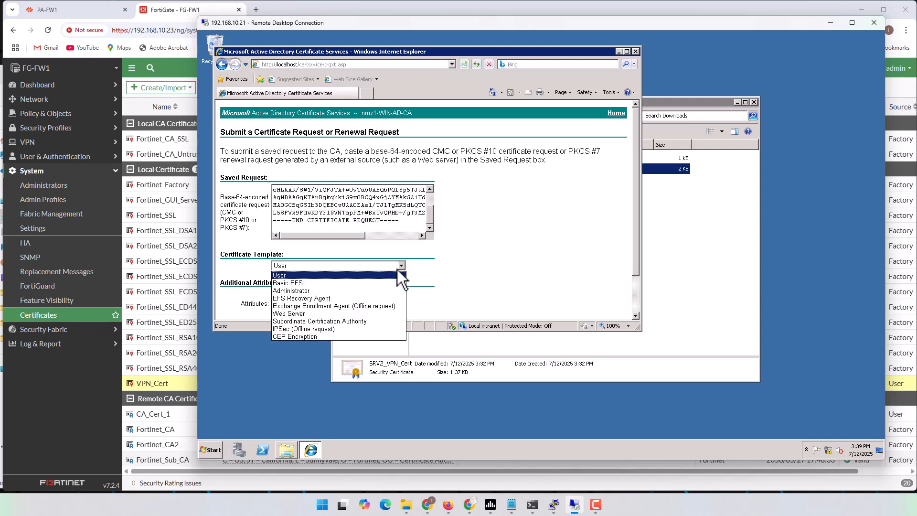
click(320, 330)
scroll(457, 297, down, 2)
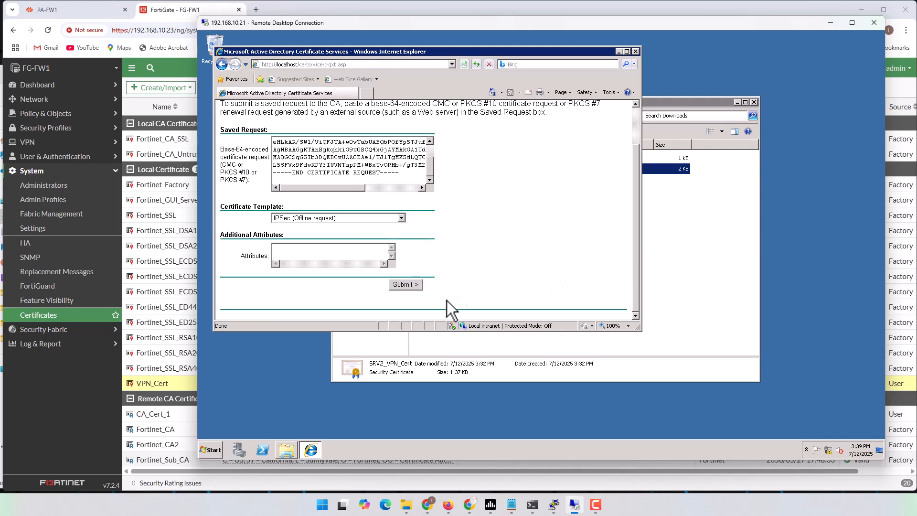
click(405, 284)
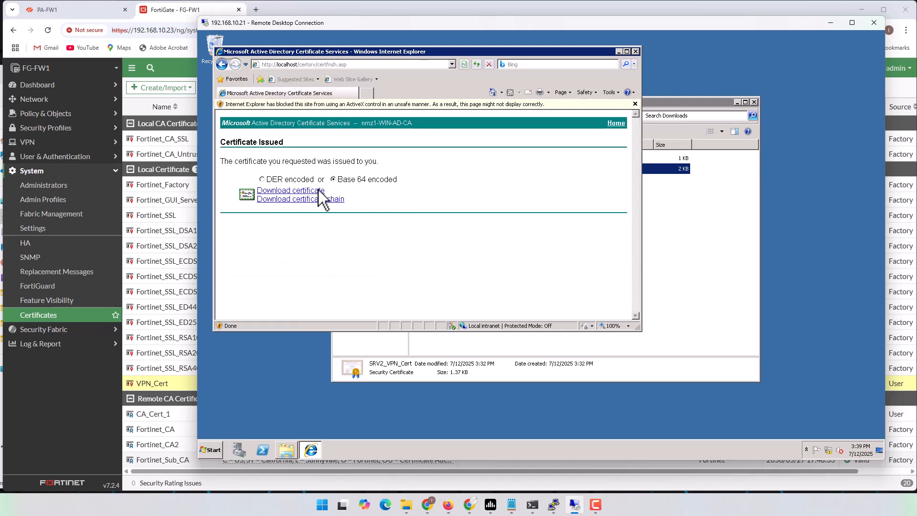
Download the issued certificate, save it as SRV2_FG_VPN_Cert, and view it in Downloads
click(310, 190)
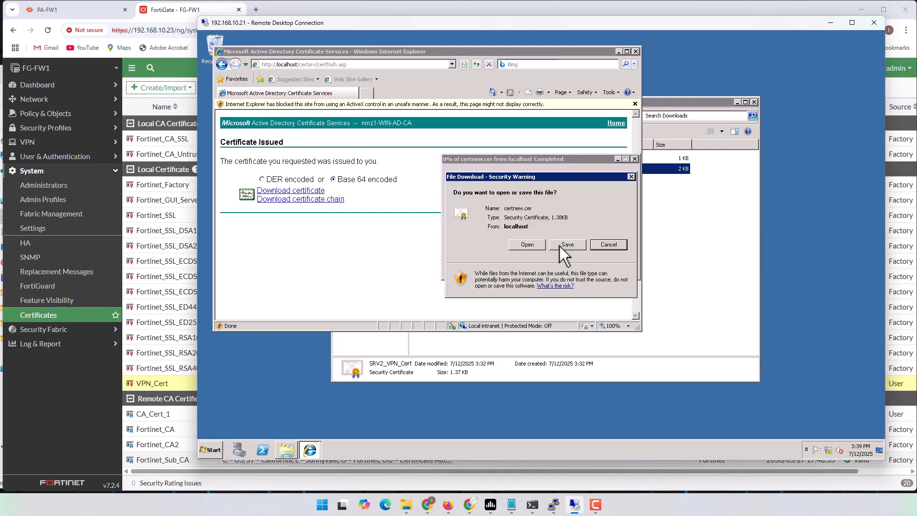
click(560, 245)
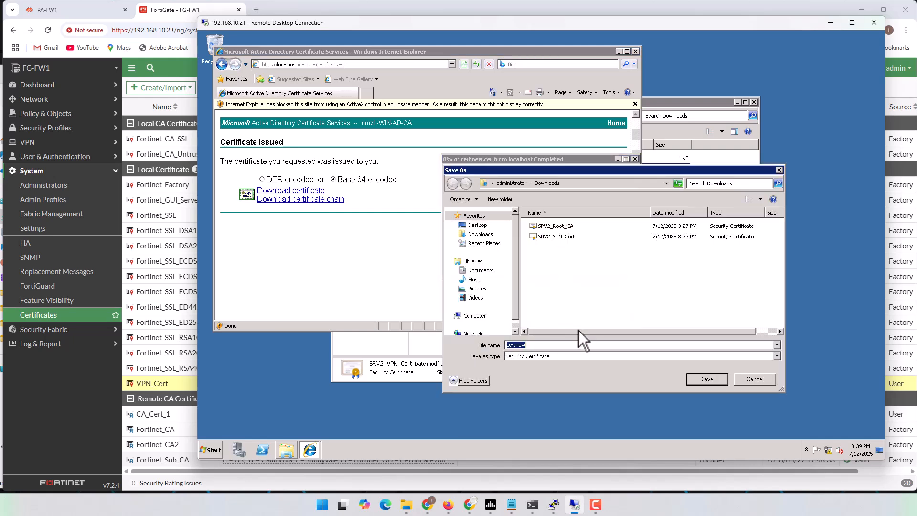
text(SR)
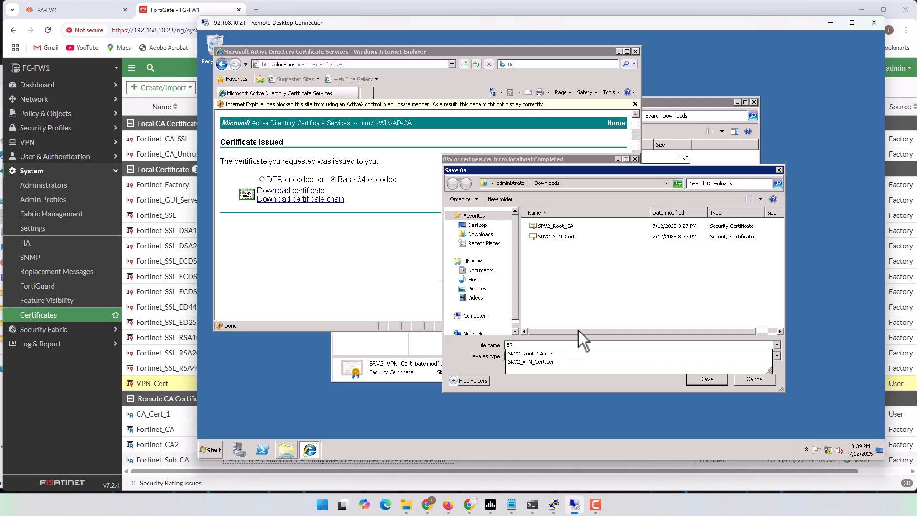
text(V2_FG)
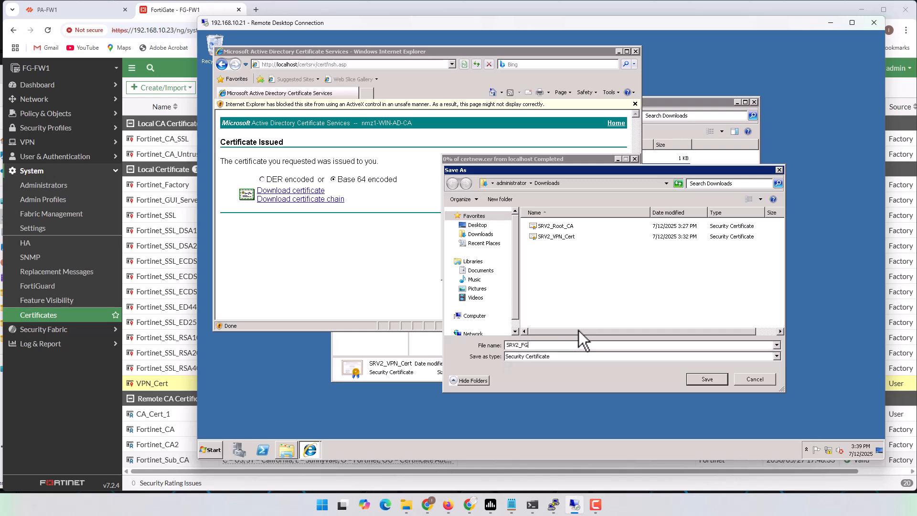
text(_VPN_Cert)
key(Return)
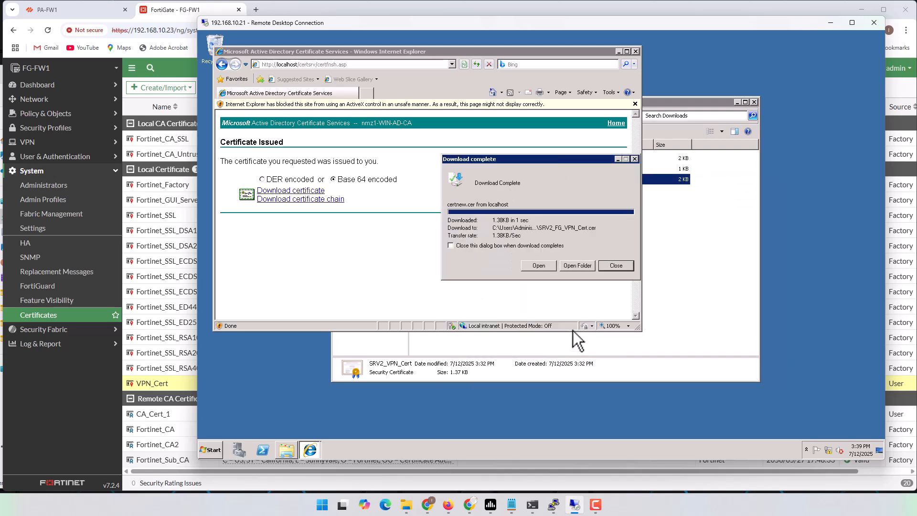
click(587, 266)
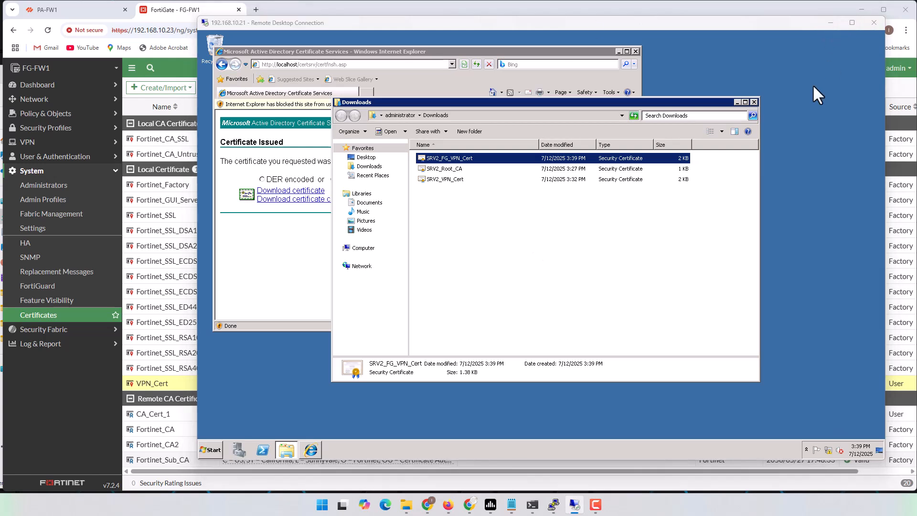
click(831, 23)
Upload SRV2_FG_VPN_Cert.cer from the Cert folder as a local certificate
mouse_move(406, 506)
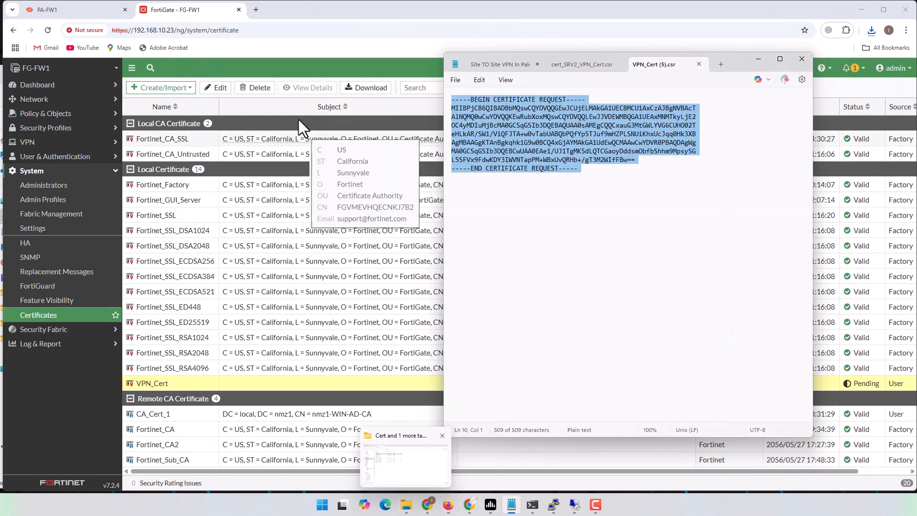
click(340, 18)
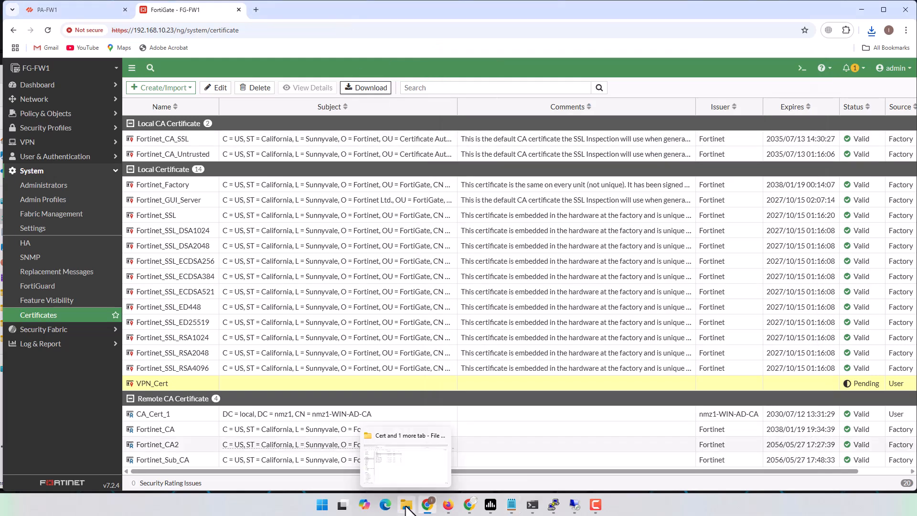
click(417, 449)
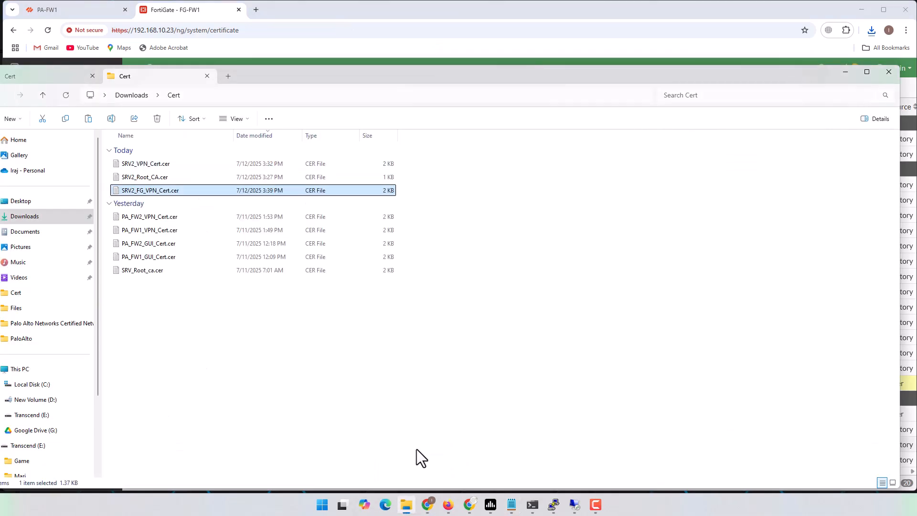
click(435, 10)
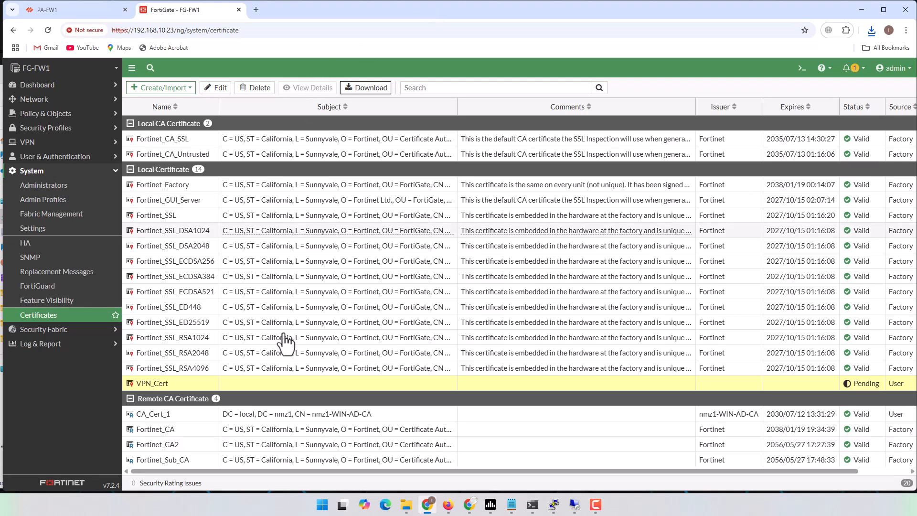
click(186, 91)
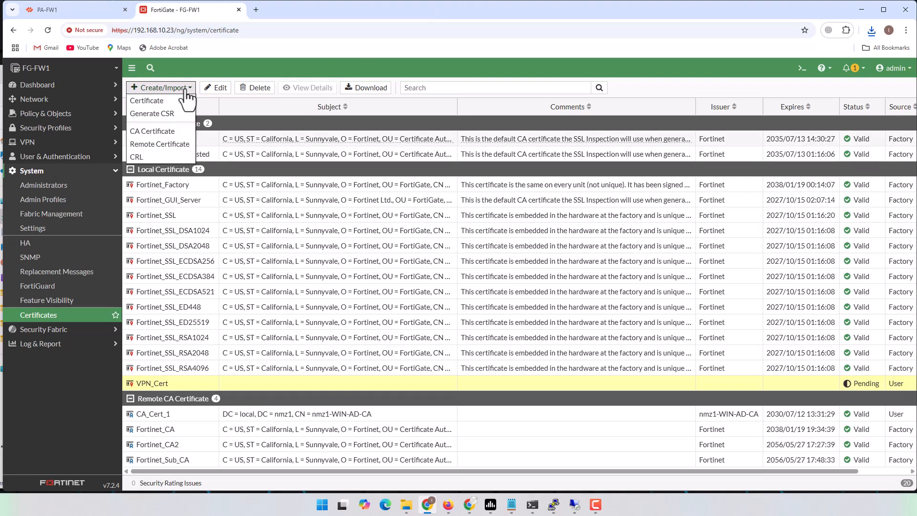
click(164, 101)
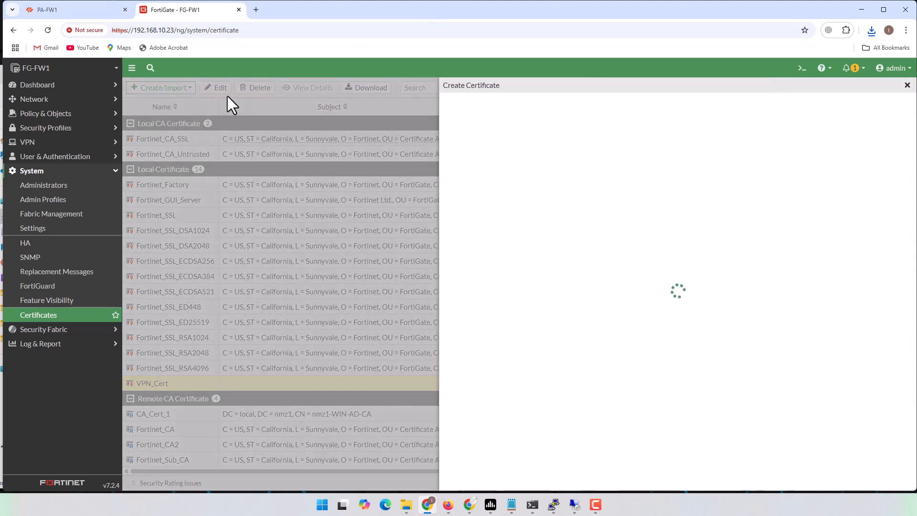
click(526, 359)
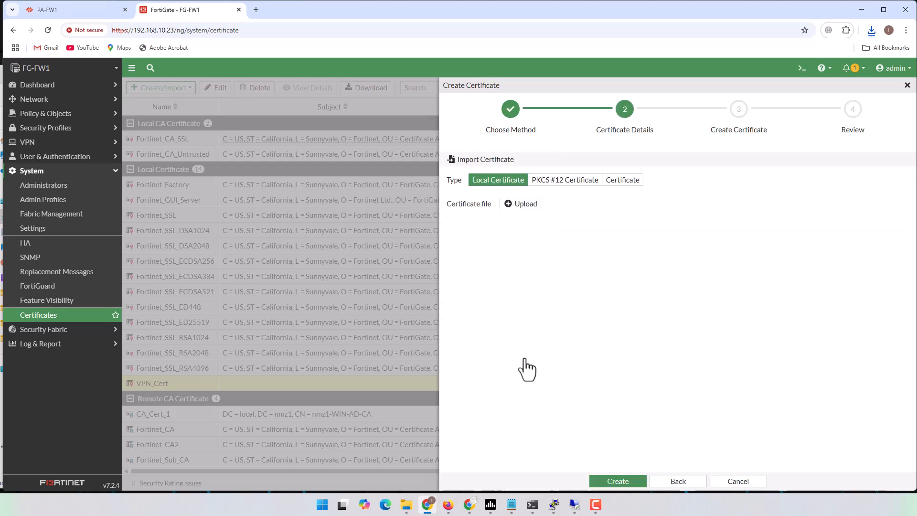
click(525, 204)
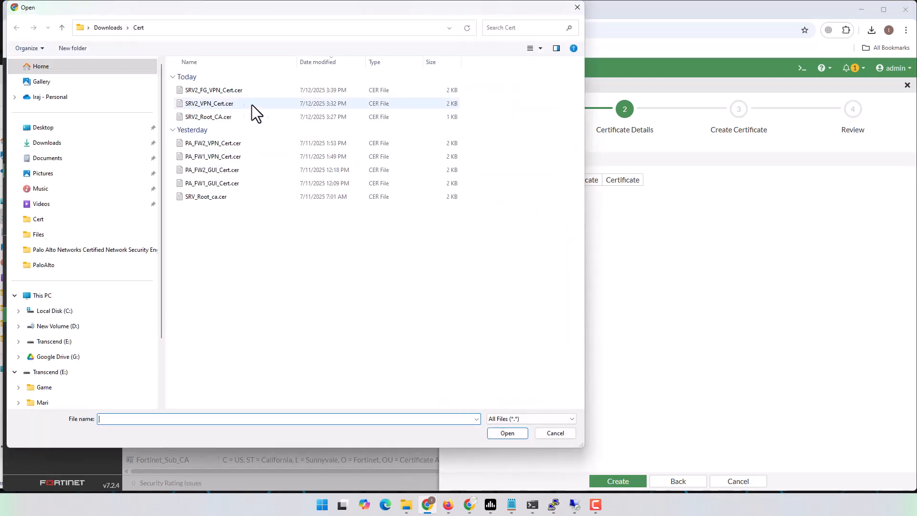
click(208, 90)
click(507, 433)
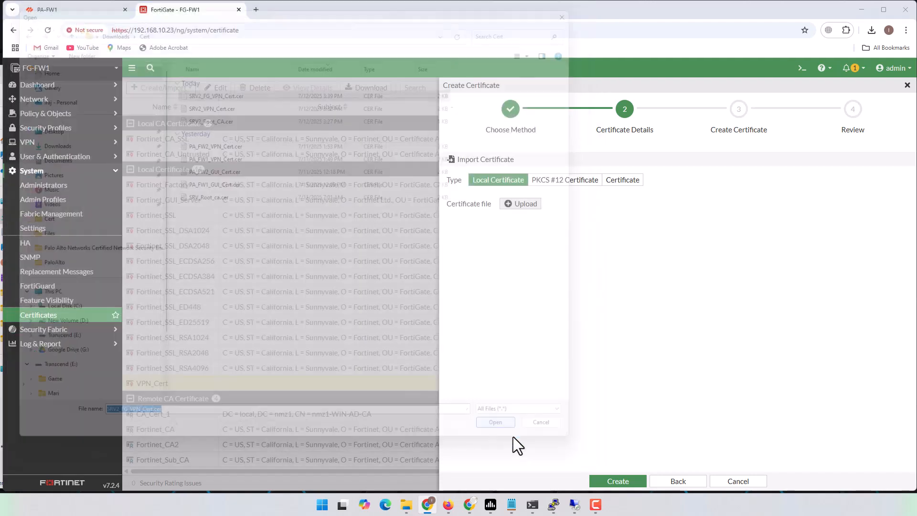
click(617, 482)
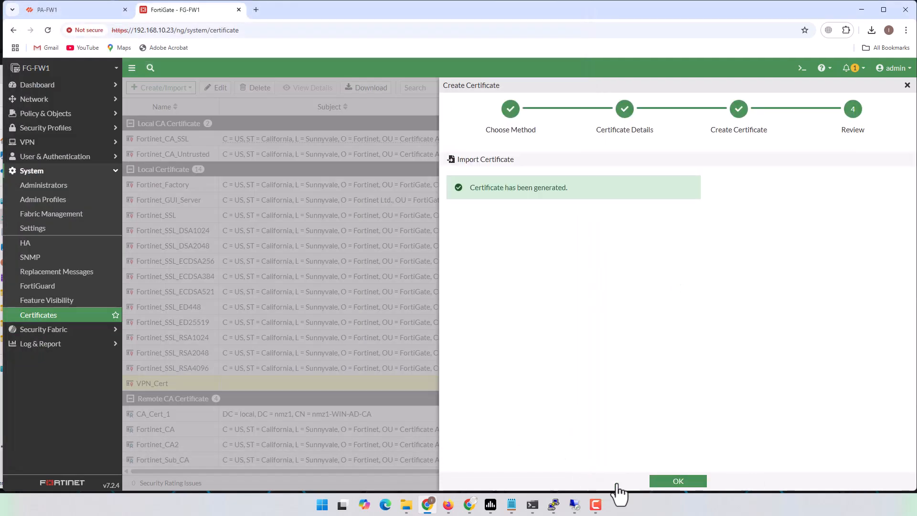
Close the import wizard and select VPN_Cert's subject text, CN = 192.168.202.2
click(678, 481)
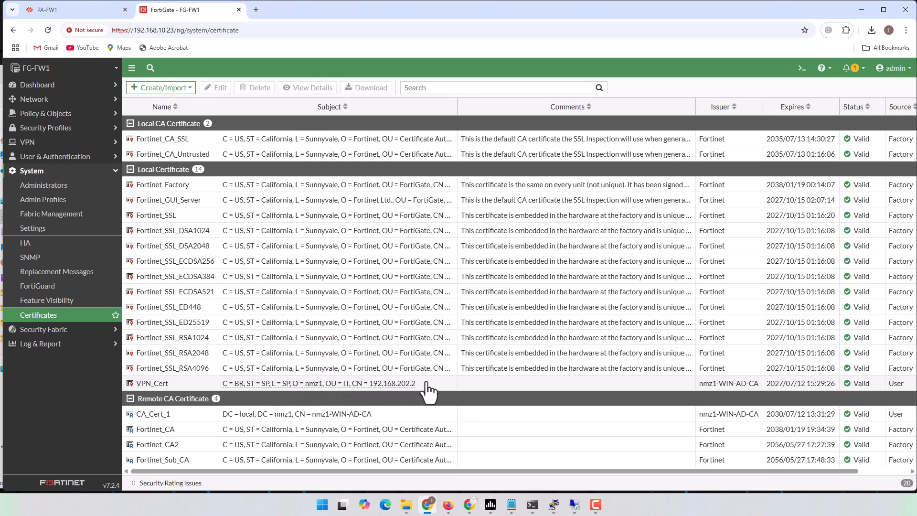
drag(420, 384, 224, 393)
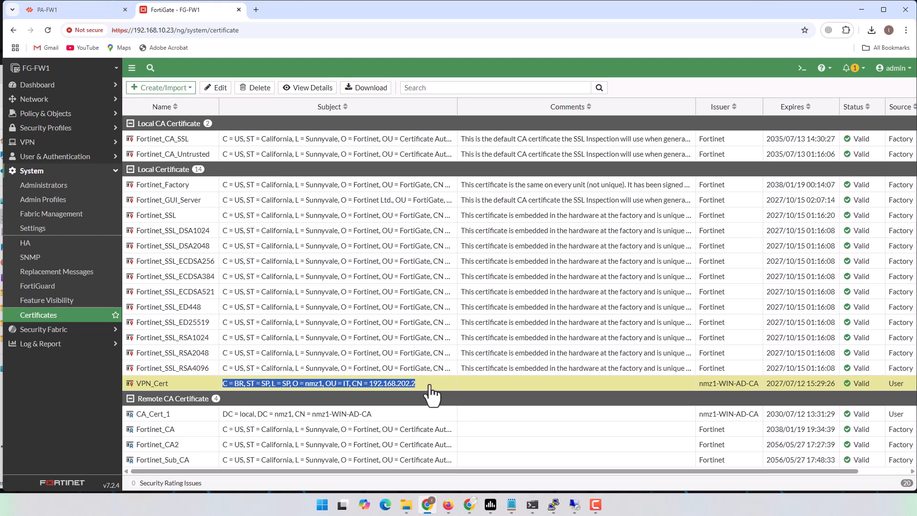
click(53, 11)
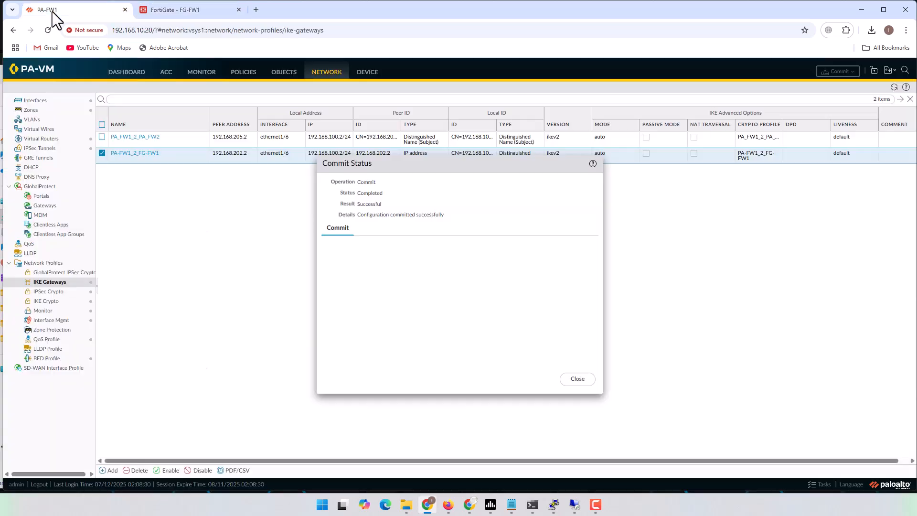
click(576, 379)
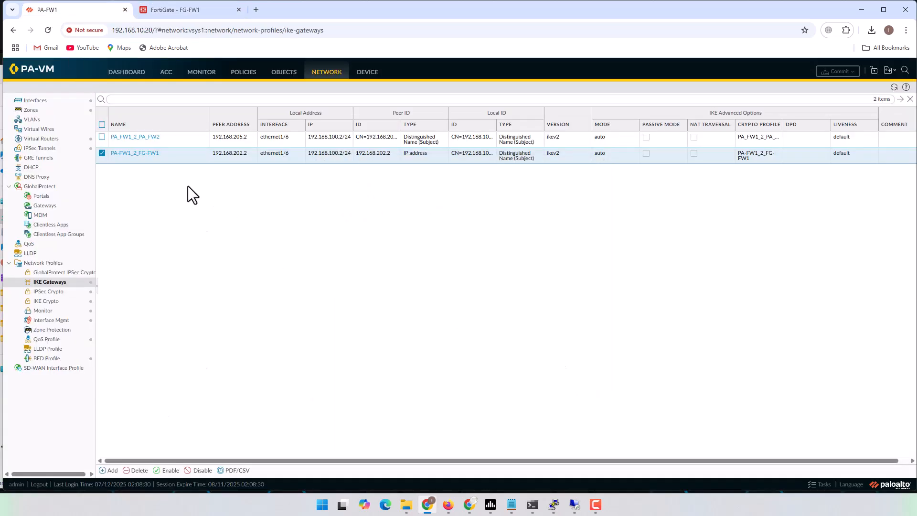
click(135, 154)
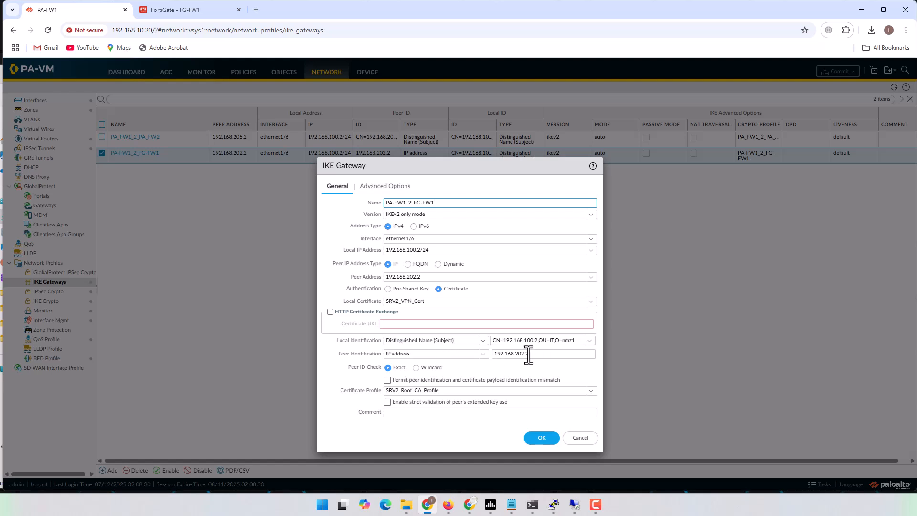
click(199, 10)
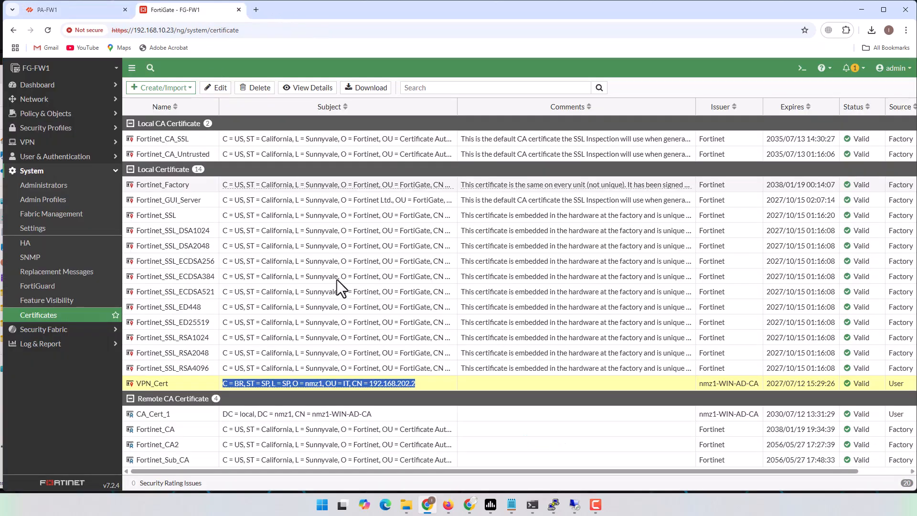
click(439, 397)
mouse_move(407, 396)
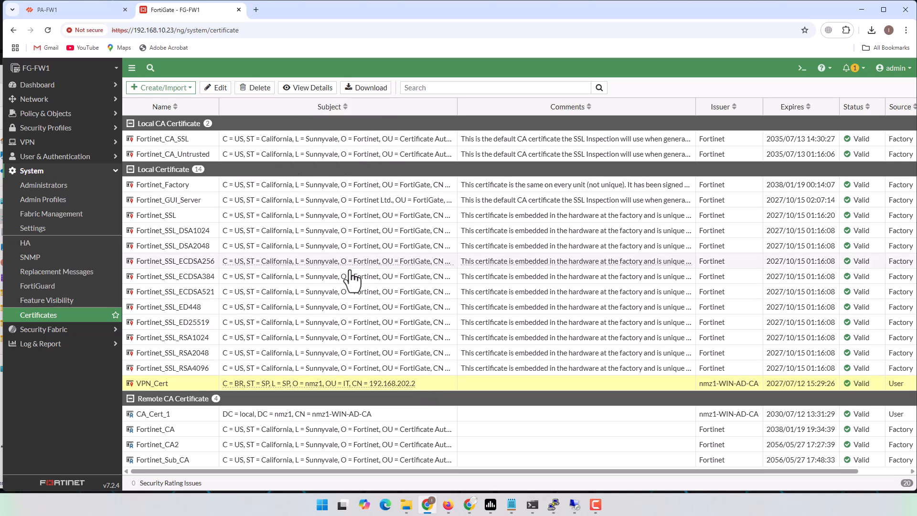
Show the IPsec Tunnels list and recall the ping to 10.50.0.11 in the VPC console
click(34, 142)
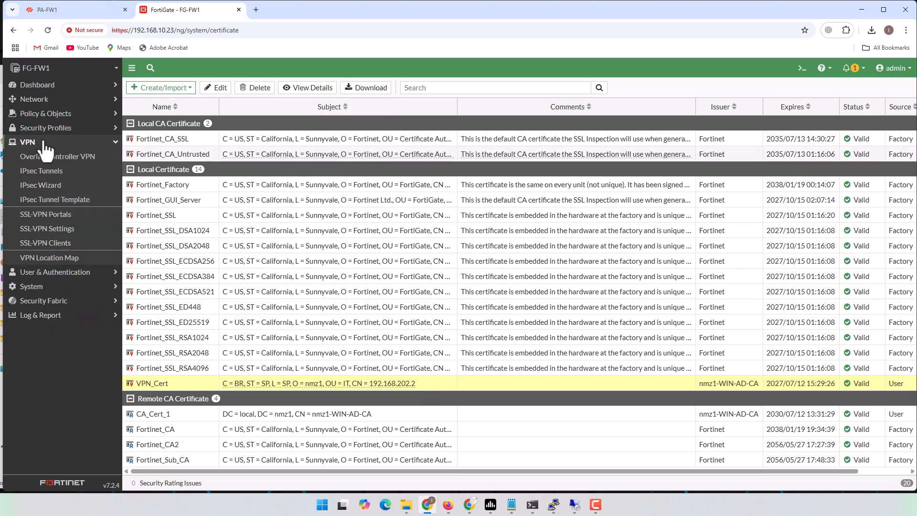
click(46, 177)
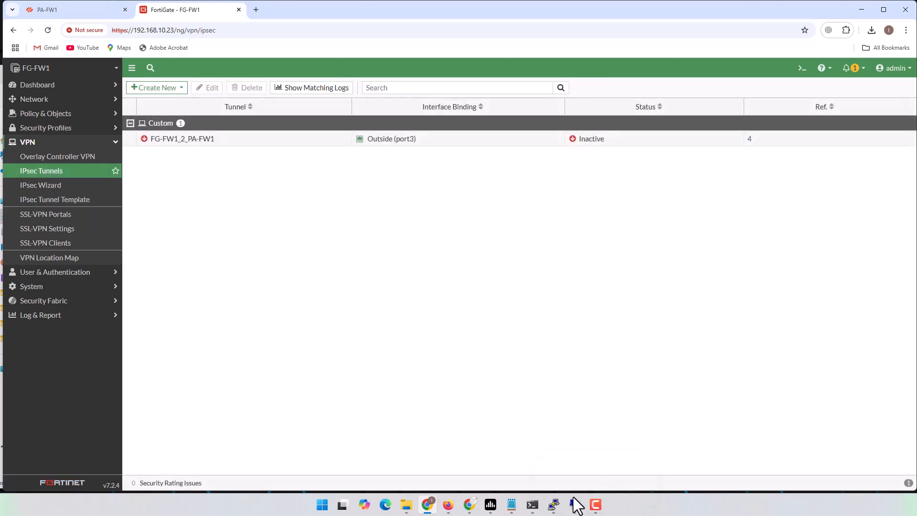
mouse_move(563, 509)
click(564, 472)
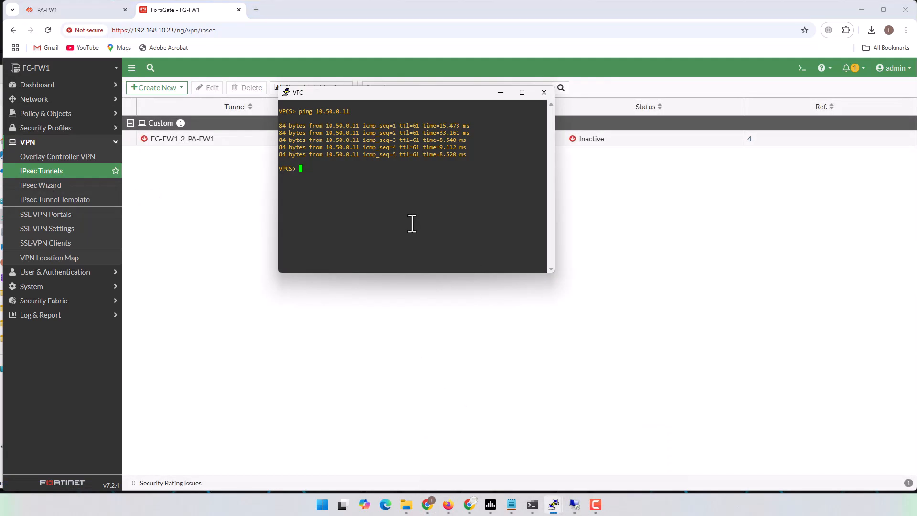
key(Up)
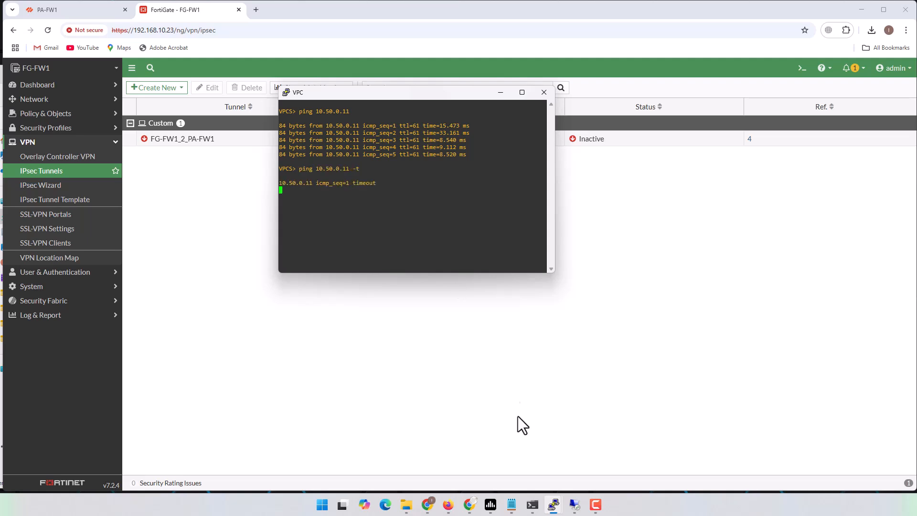
Run ping 10.10.0.51 -t in the VPC-FG-VLAN1 console
mouse_move(554, 509)
click(633, 471)
text(p)
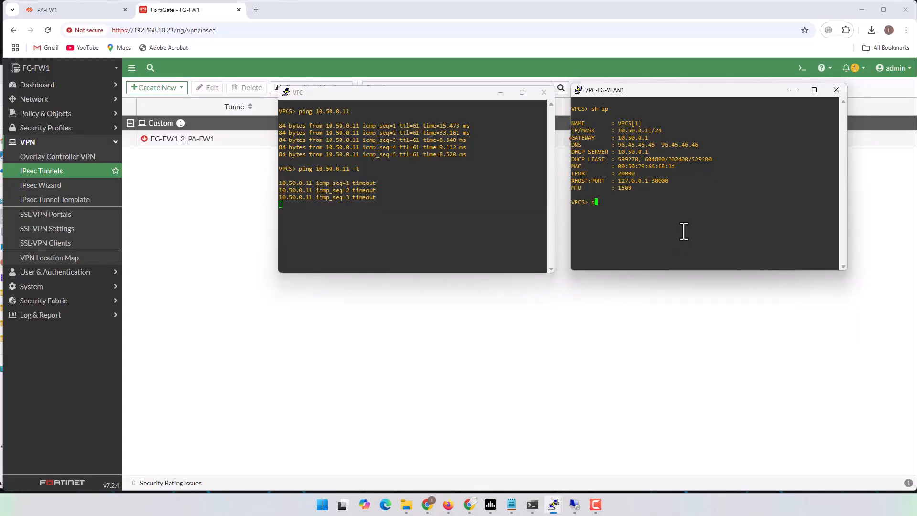
text(ing 10.10.)
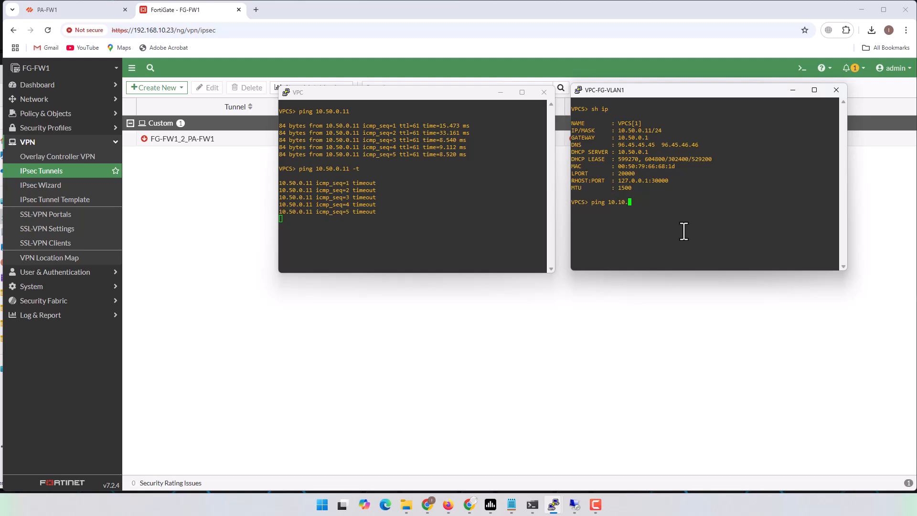
text(0.51 -t)
key(Return)
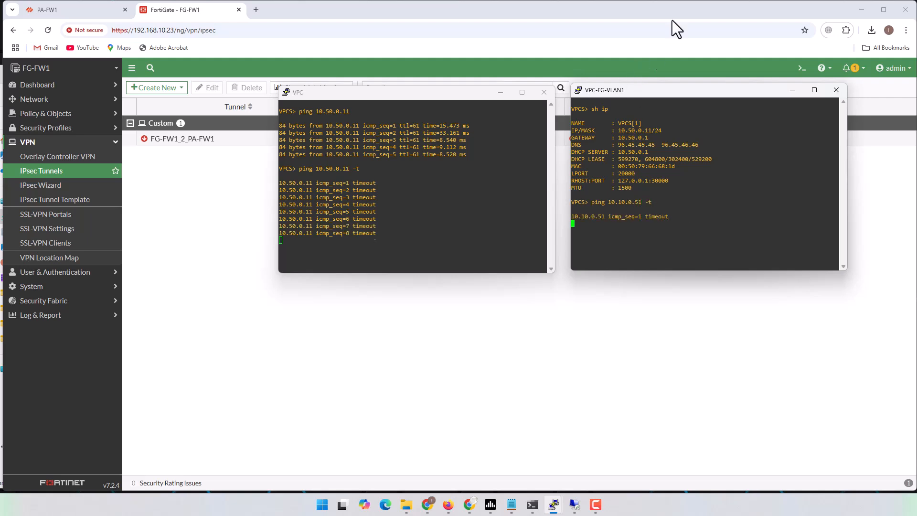
click(673, 11)
Set FG-FW1_2_PA-FW1 to Signature authentication with certificate VPN_Cert and begin a new peer PKI user
mouse_move(186, 148)
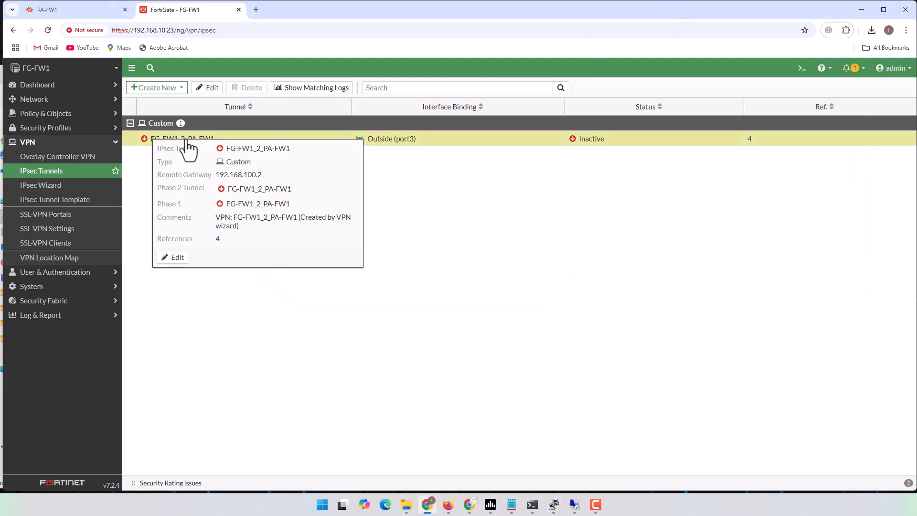
click(175, 258)
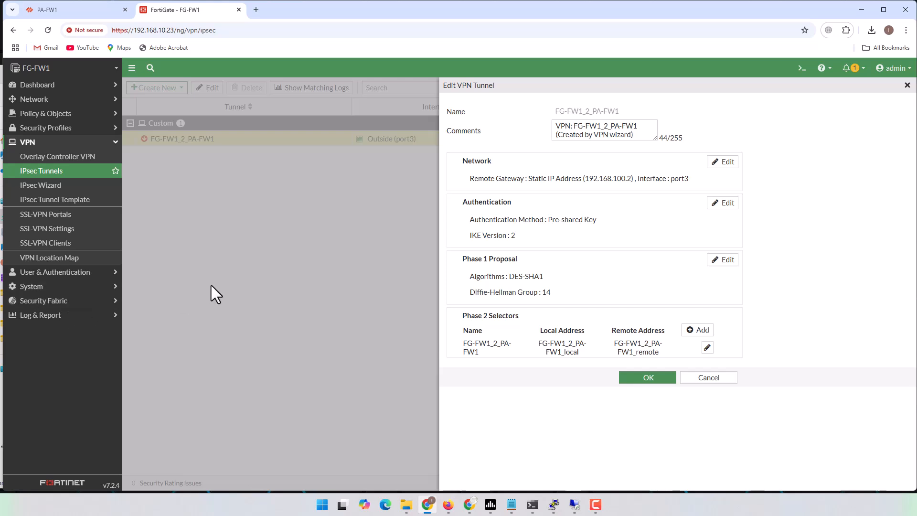
click(687, 376)
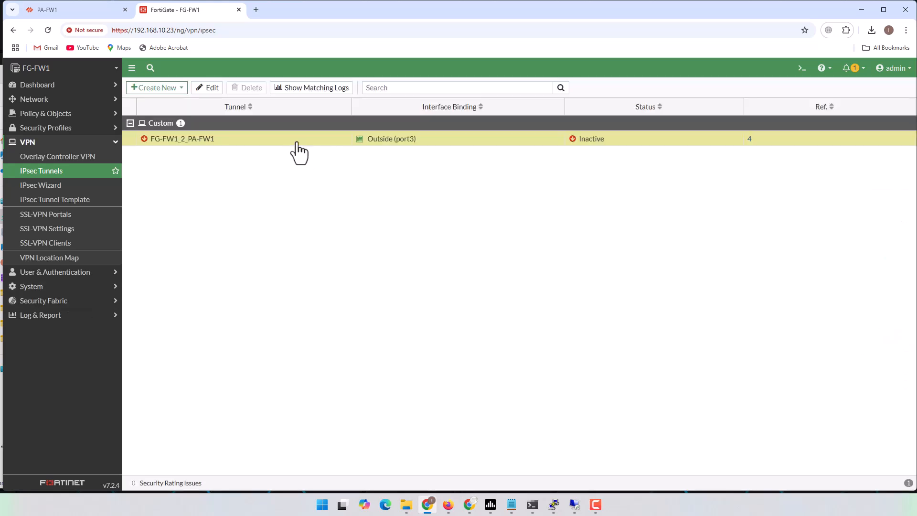
click(219, 88)
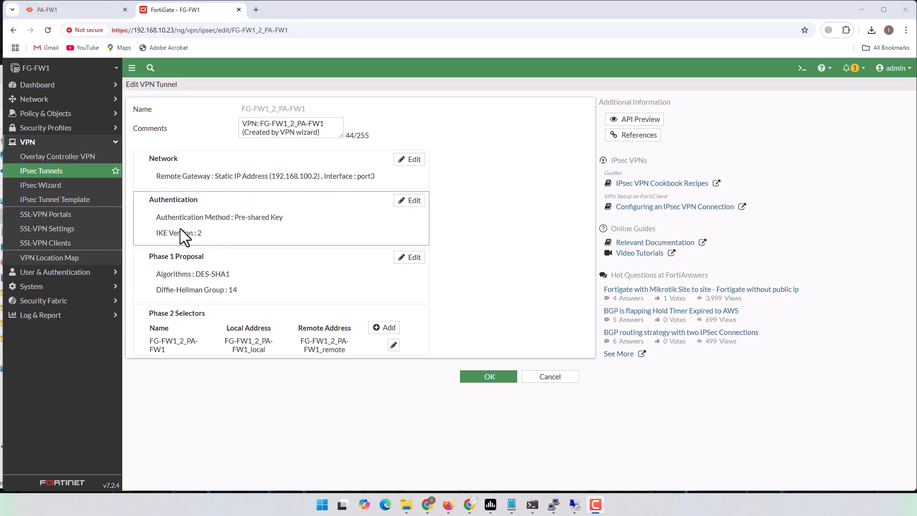
click(262, 225)
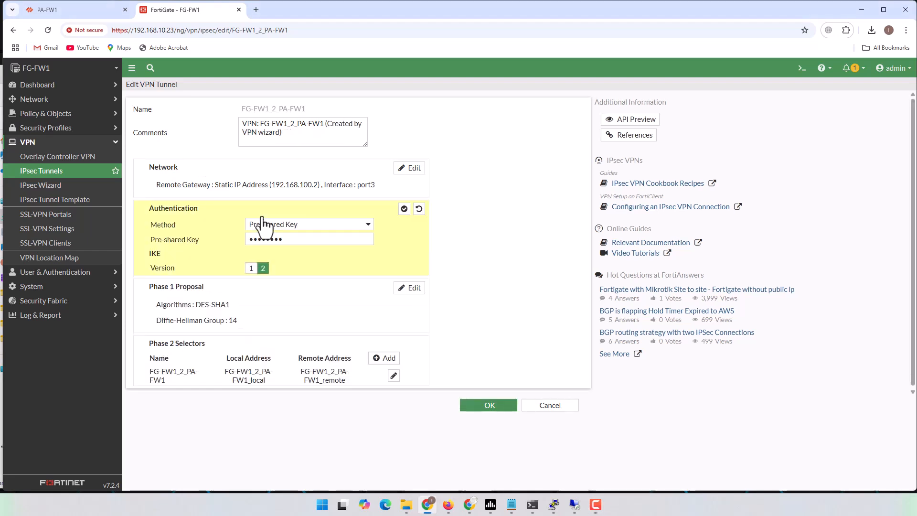
click(369, 223)
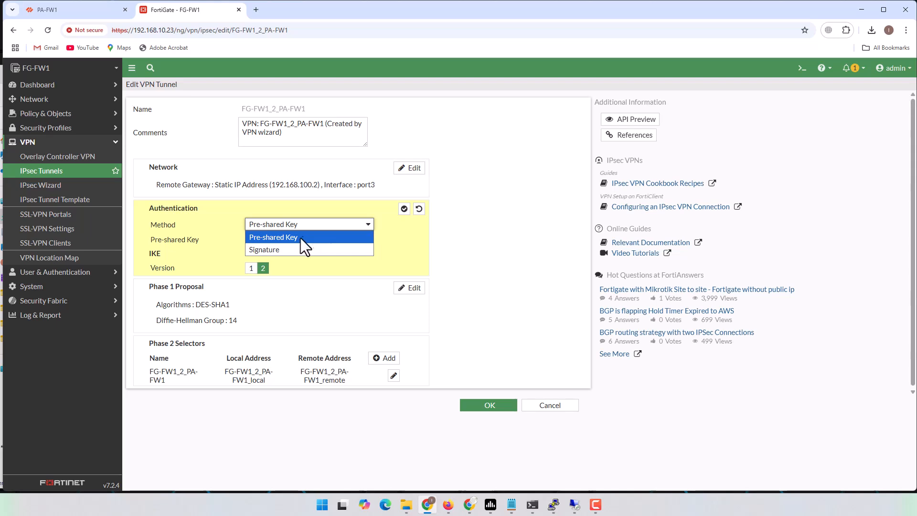
click(295, 250)
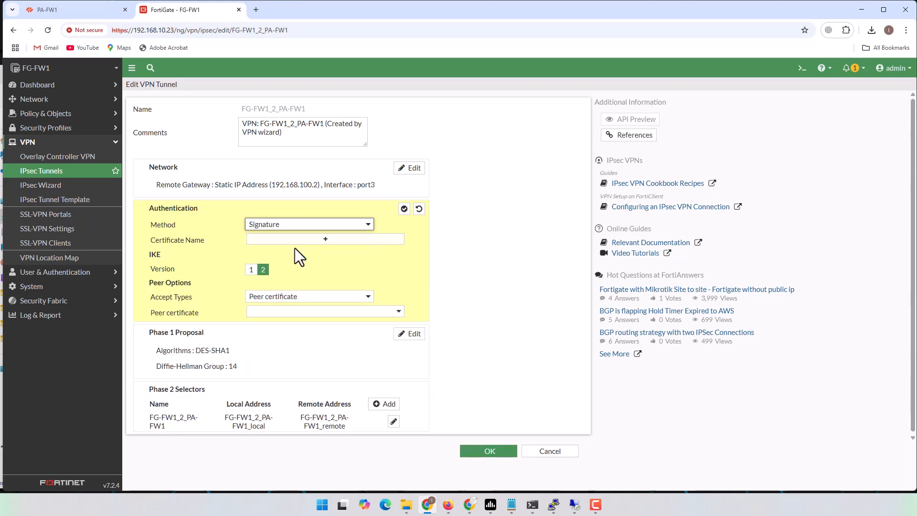
click(328, 239)
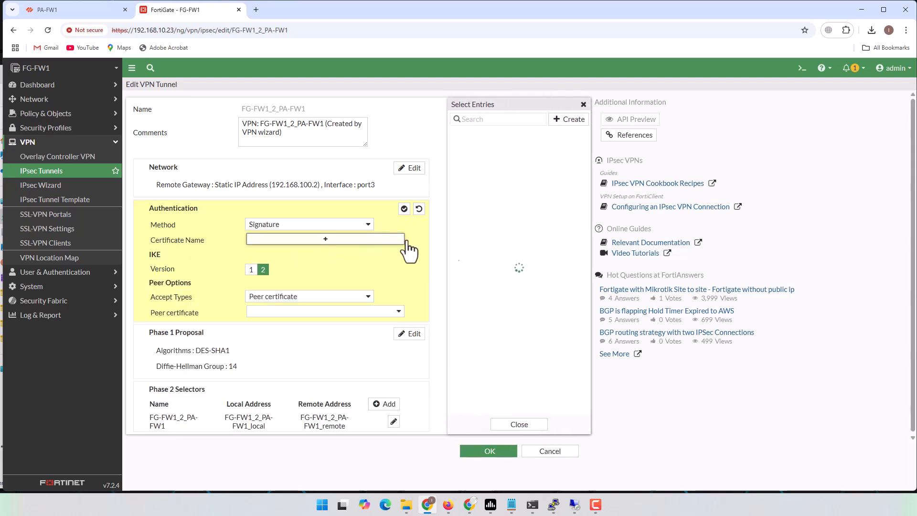
click(486, 294)
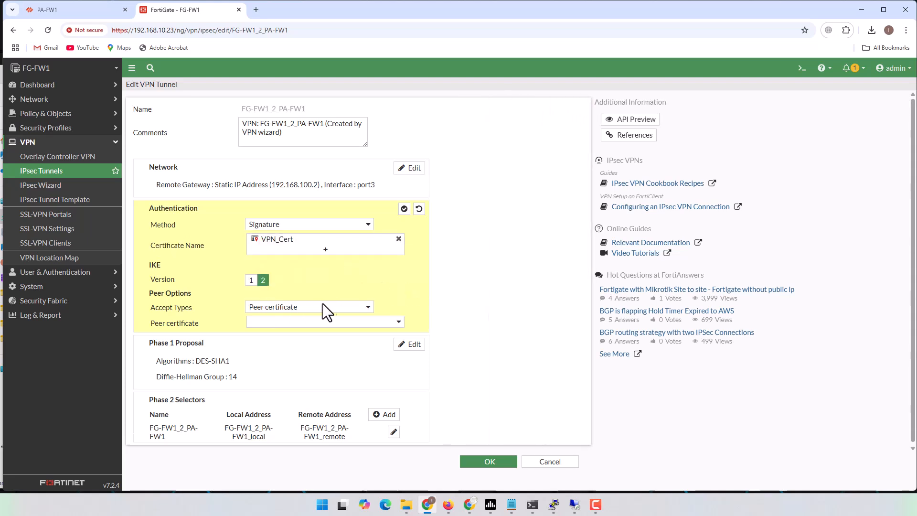
click(397, 324)
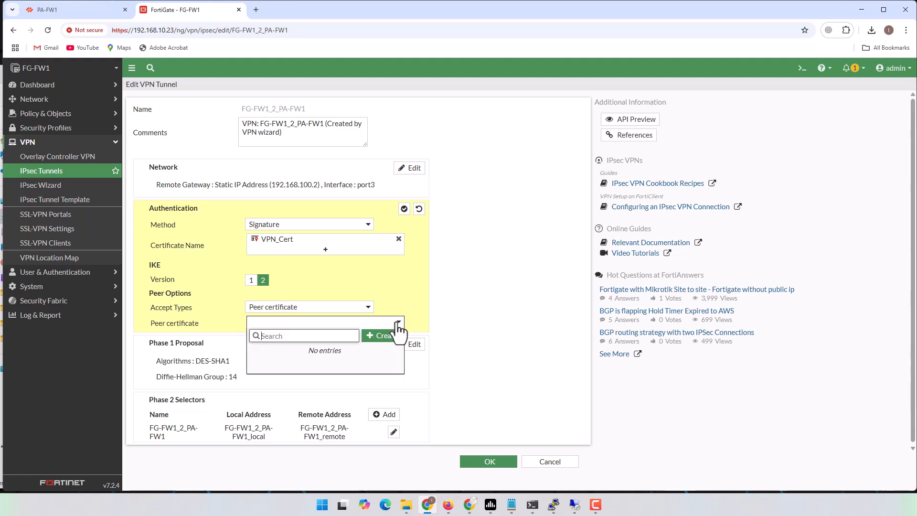
click(392, 337)
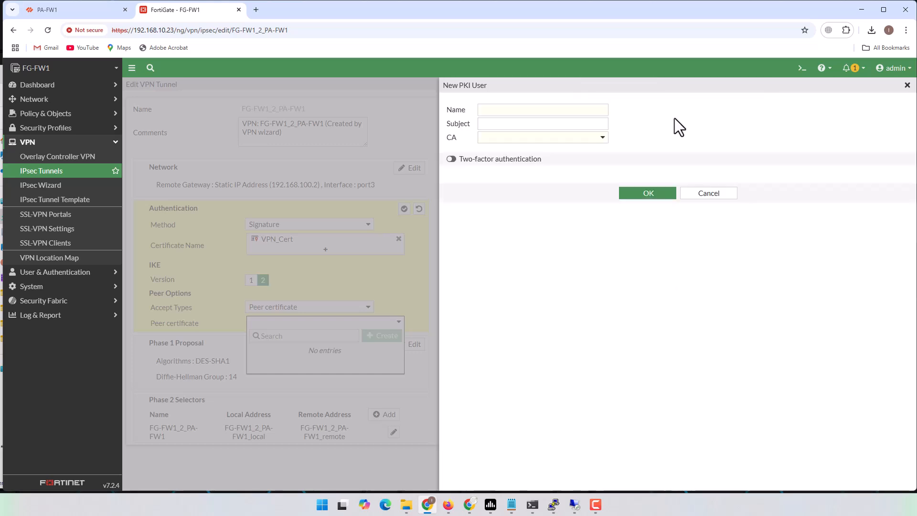
Name the PKI user PA_Cert and paste PA-FW1's local ID CN=192.168.100.2,OU=IT,O=nmz1 as subject
drag(459, 86, 497, 87)
click(541, 114)
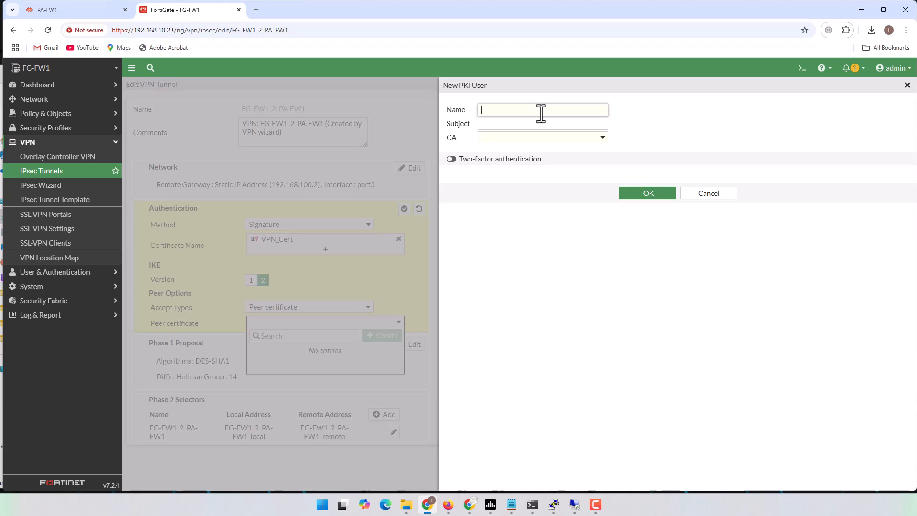
text(PA_)
text(Cert)
click(542, 124)
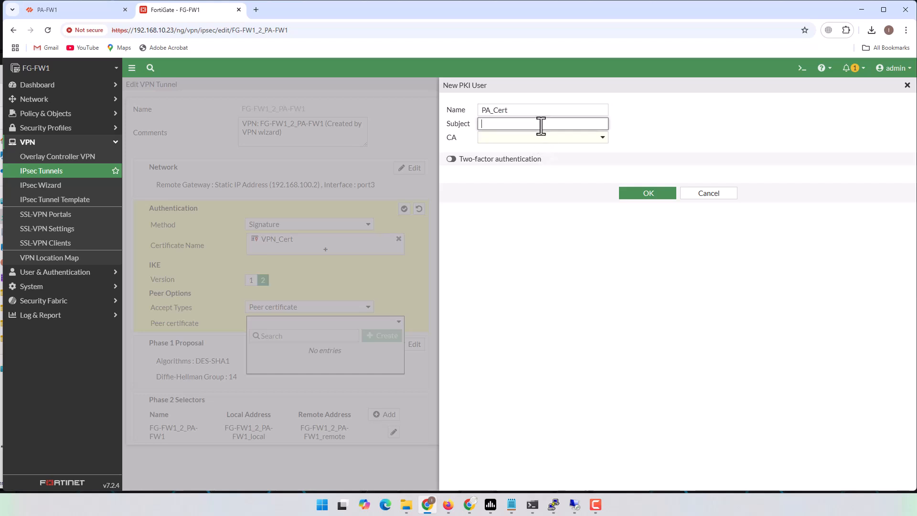
click(90, 15)
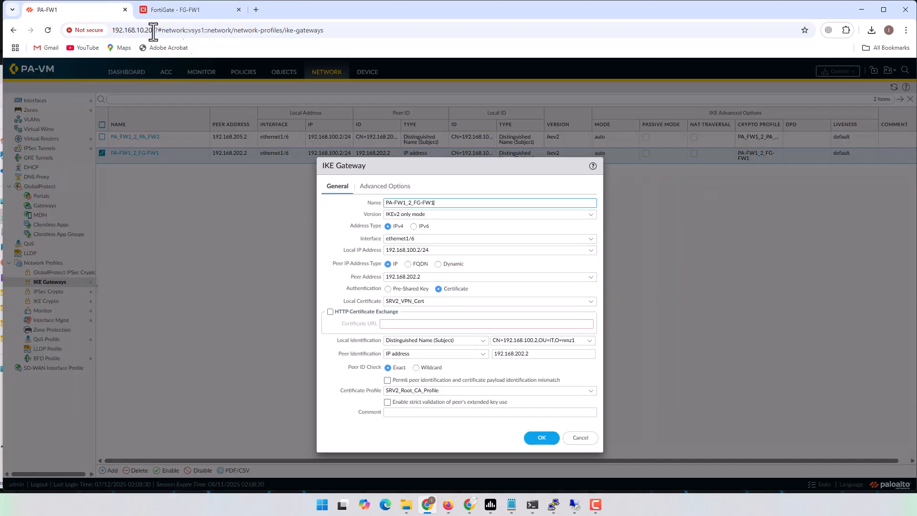
triple_click(526, 340)
right_click(526, 340)
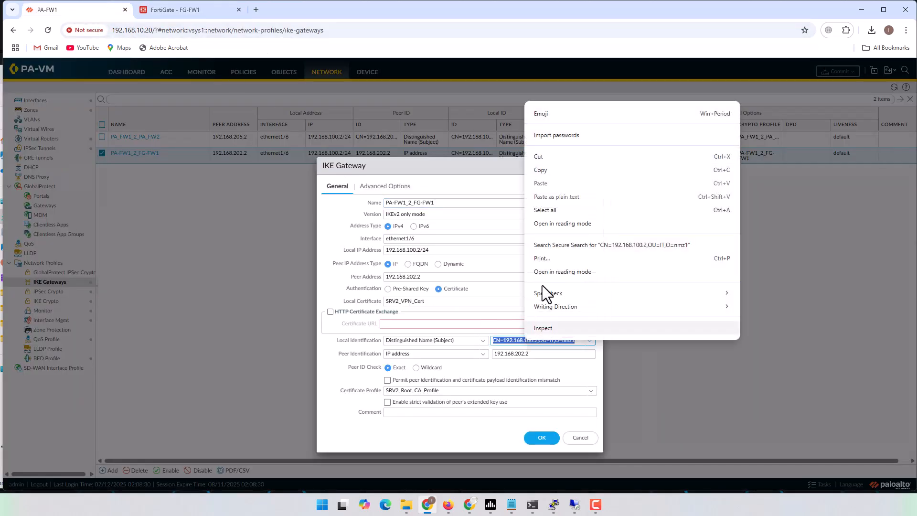
click(549, 170)
click(192, 10)
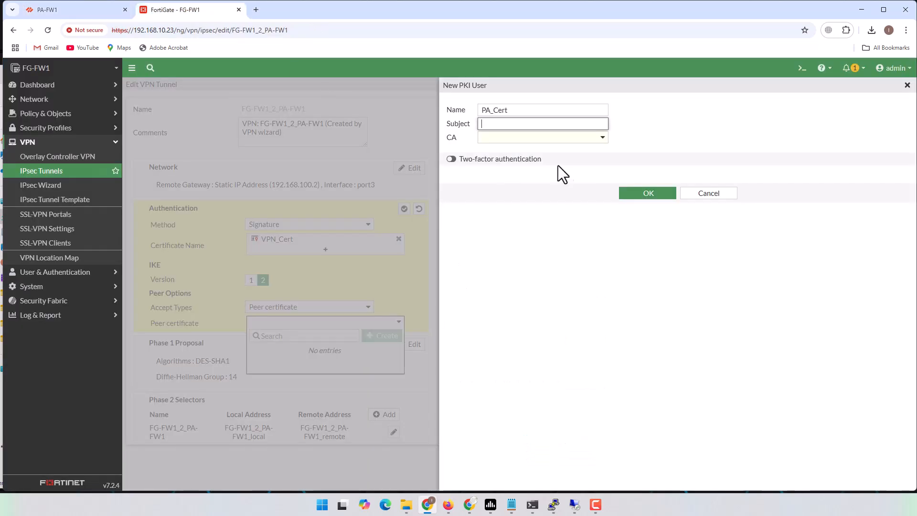
right_click(536, 125)
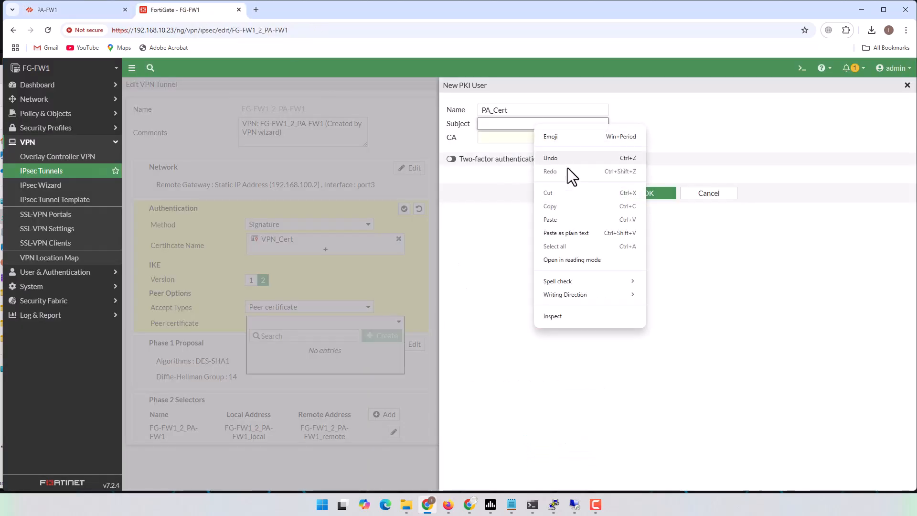
click(567, 219)
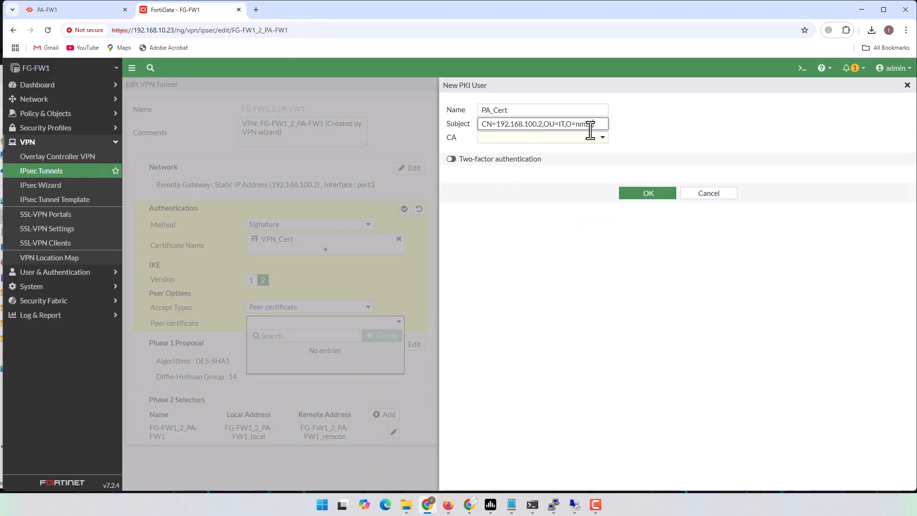
Choose CA_Cert_1 as its CA, assign PA_Cert as peer certificate, and save the tunnel
click(603, 140)
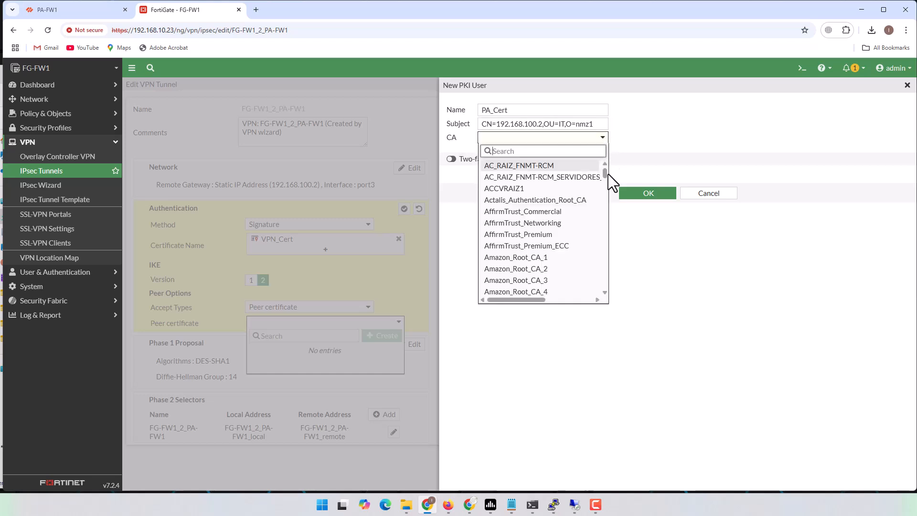
drag(605, 174, 605, 182)
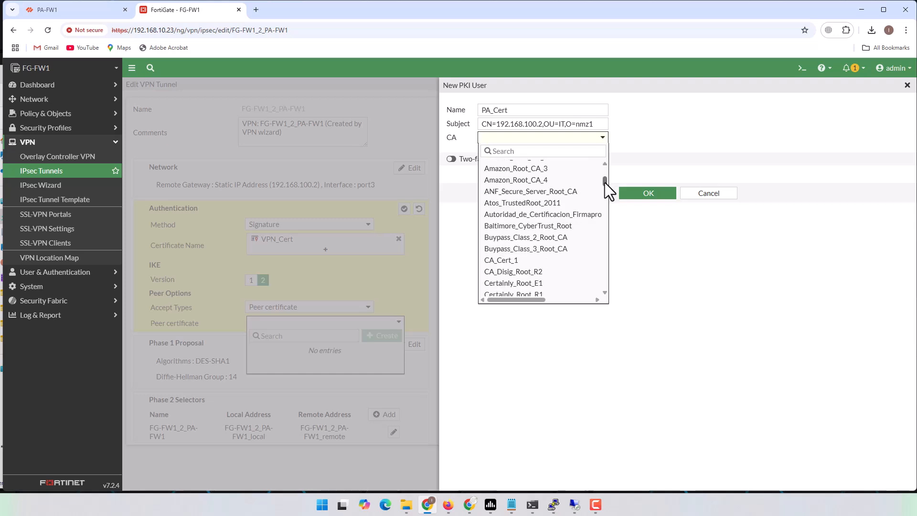
click(510, 262)
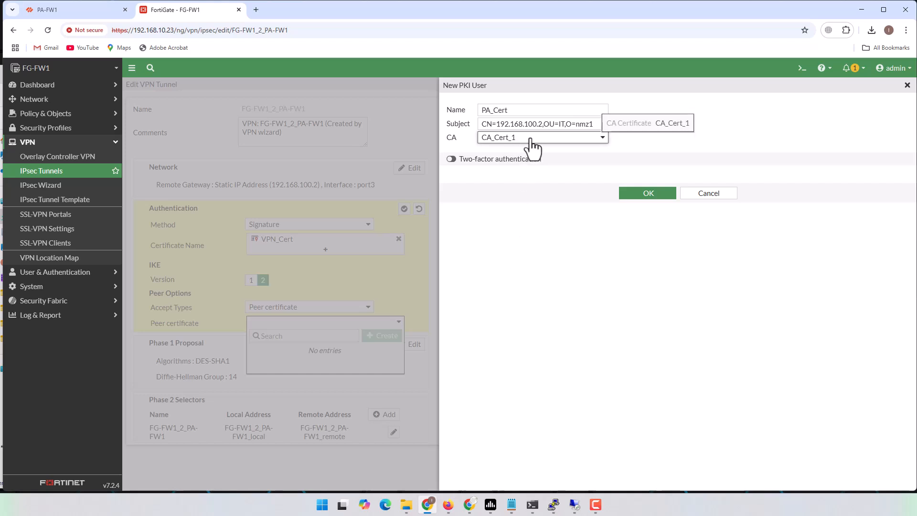
click(641, 201)
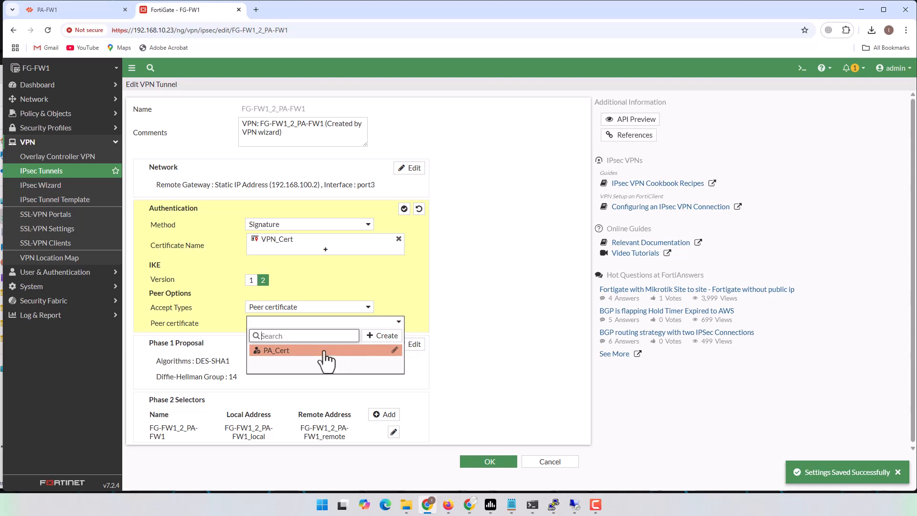
click(326, 354)
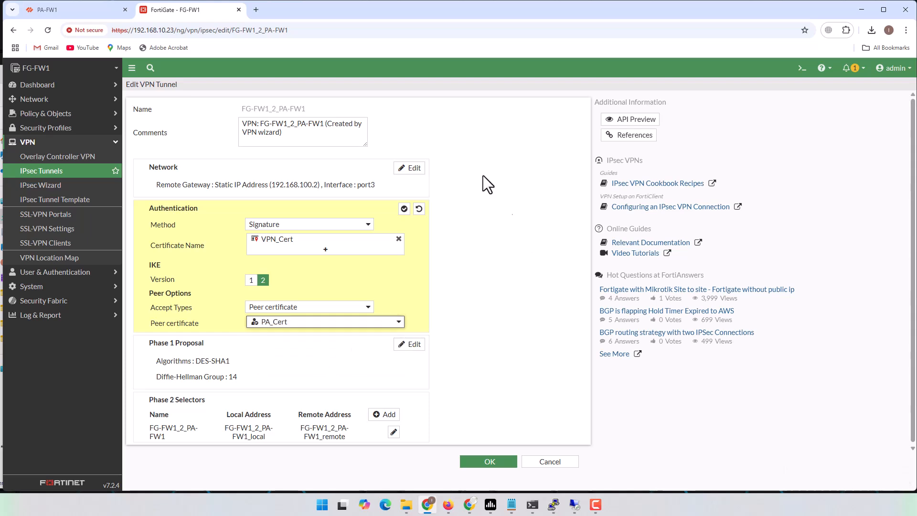
click(489, 461)
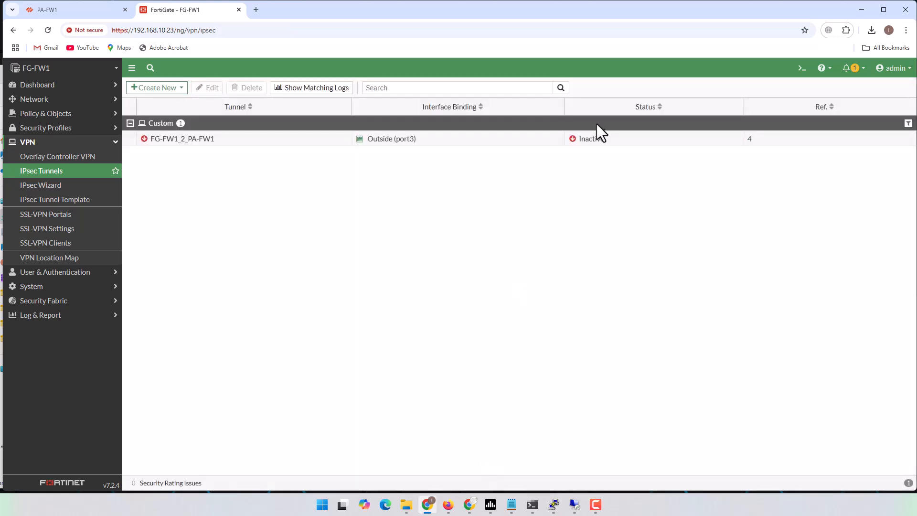
click(860, 12)
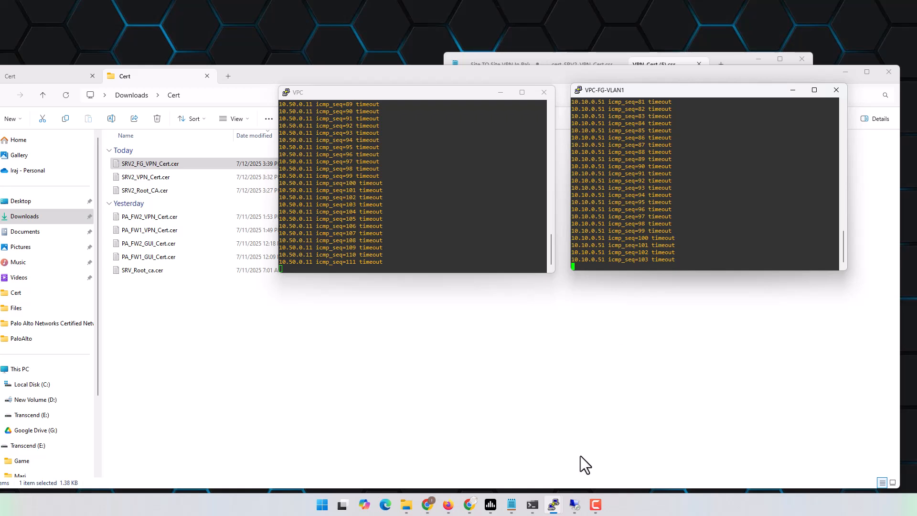
Run 'clear vpn ike-sa' on the PA-FW1 console
mouse_move(554, 506)
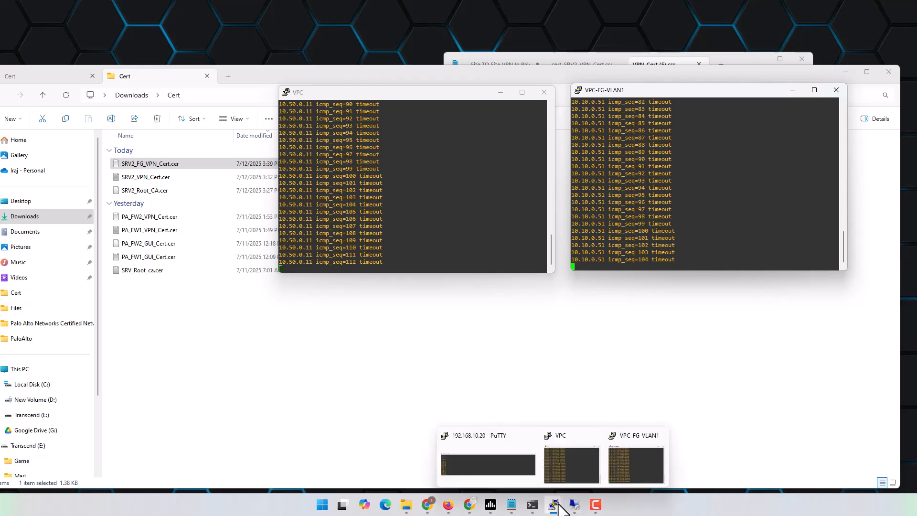
click(517, 473)
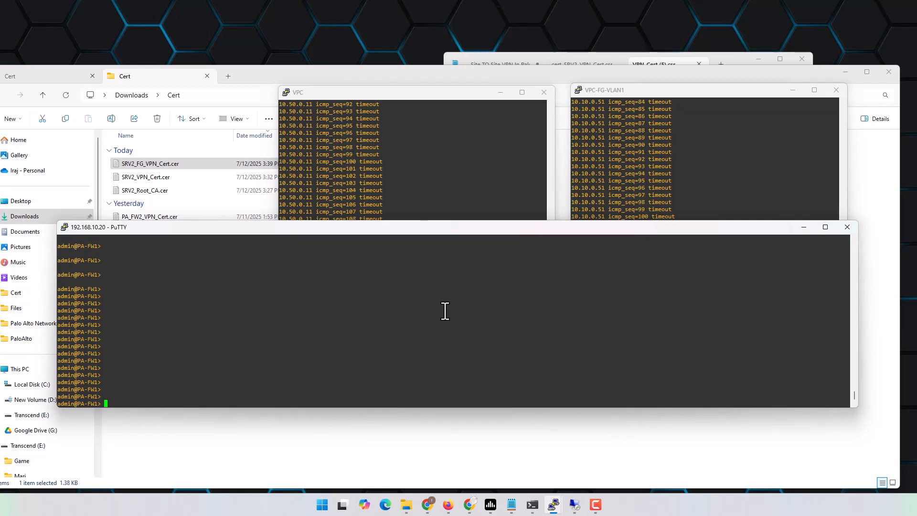
key(Return)
key(Return)
key(Return)
text(clear )
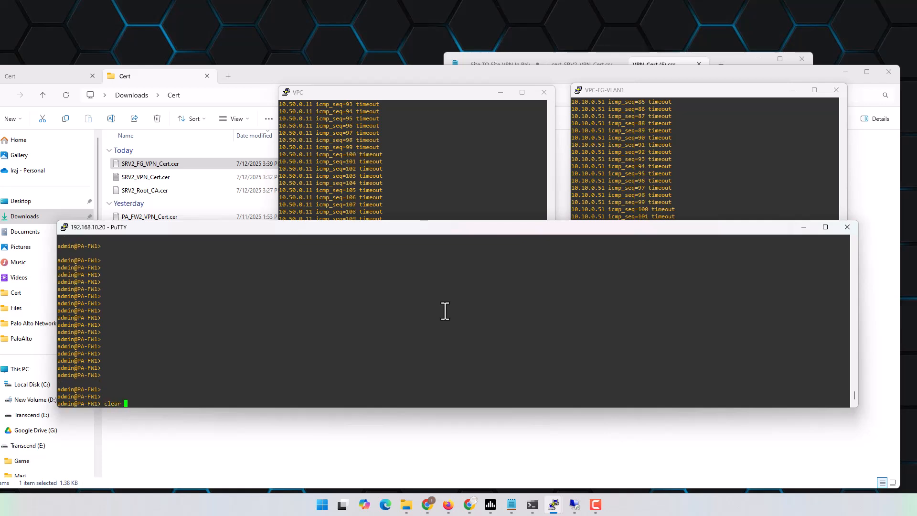
text(vpn ike-sa)
key(Return)
Rearrange the ping and PA-FW1 consoles, hide File Explorer and Notepad, and enter 'clear log system'
drag(440, 229, 448, 288)
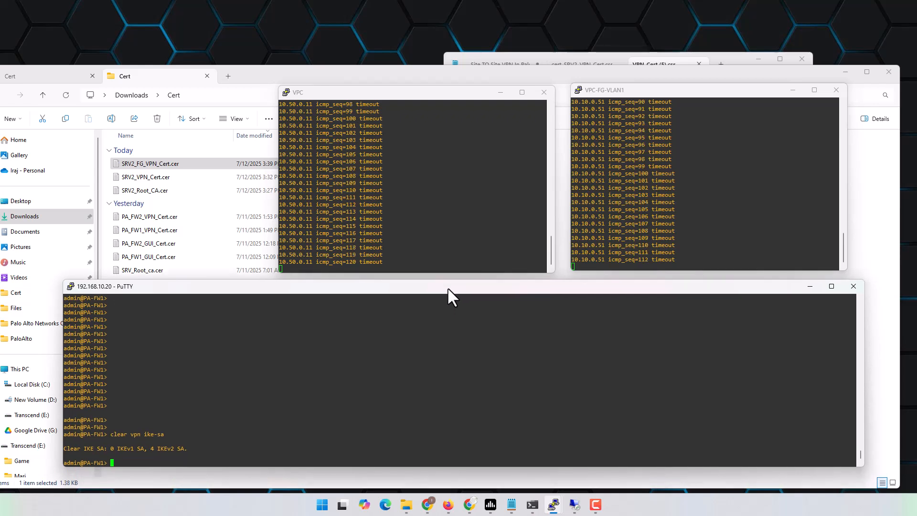
click(464, 91)
scroll(457, 190, up, 9)
drag(443, 92, 440, 32)
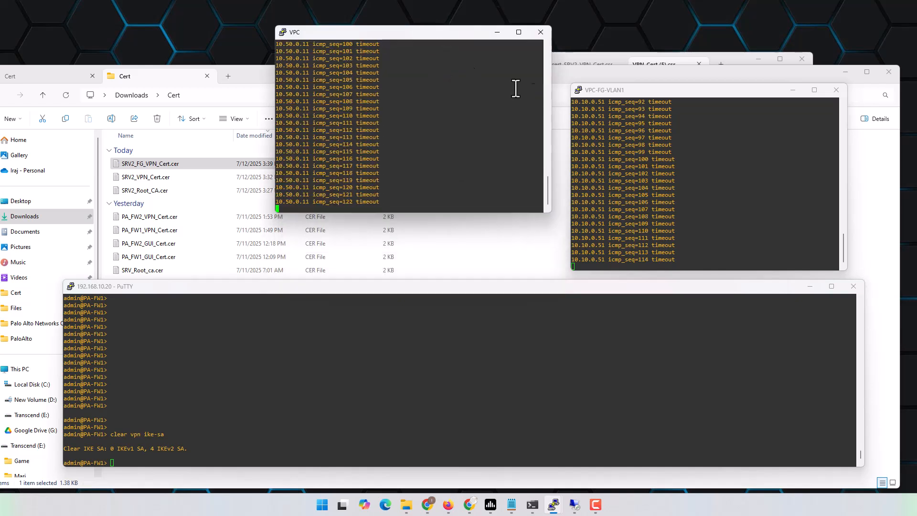
drag(658, 88, 654, 31)
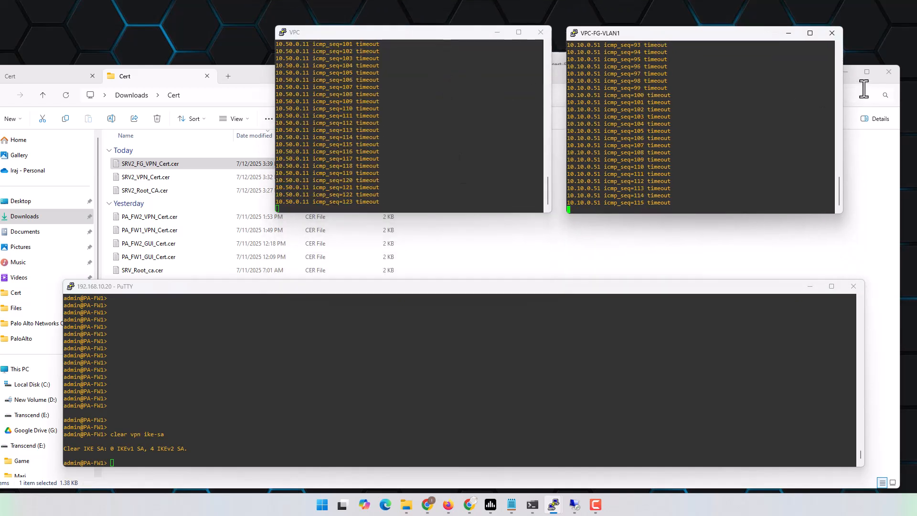
click(852, 74)
drag(577, 288, 586, 278)
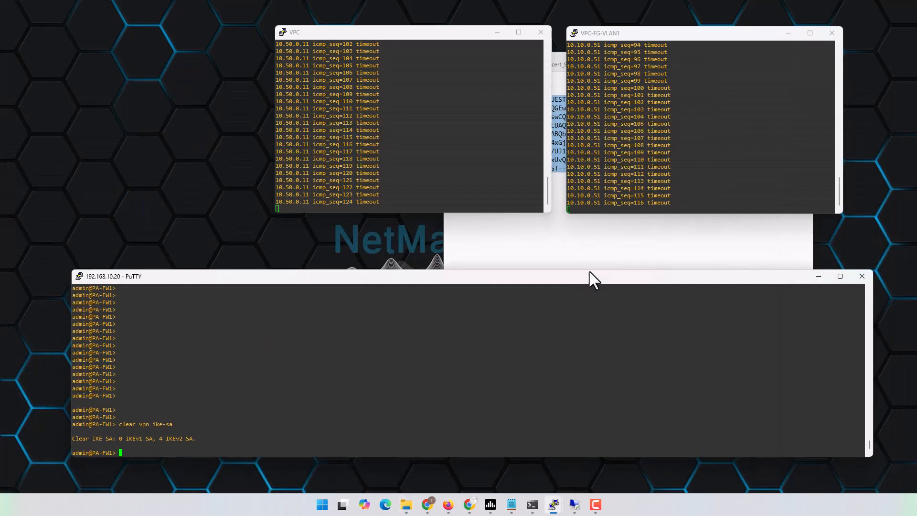
click(595, 237)
click(758, 60)
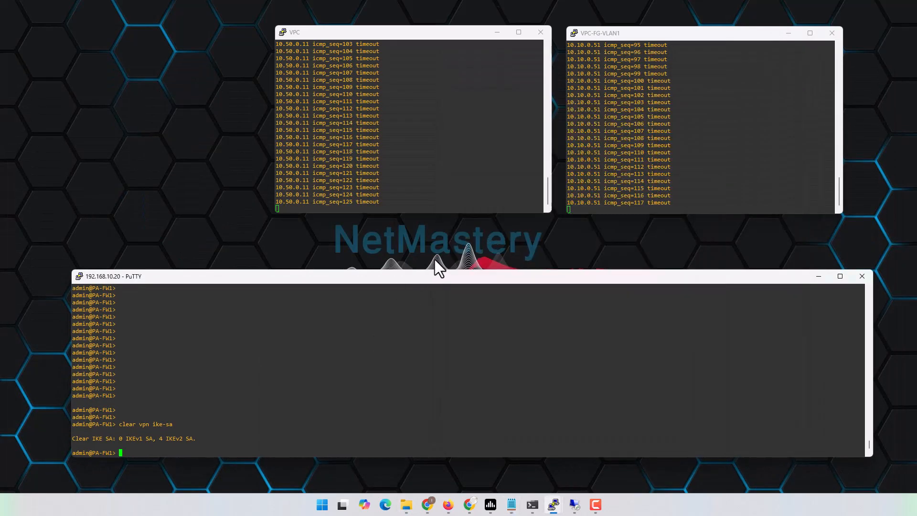
drag(443, 279, 444, 265)
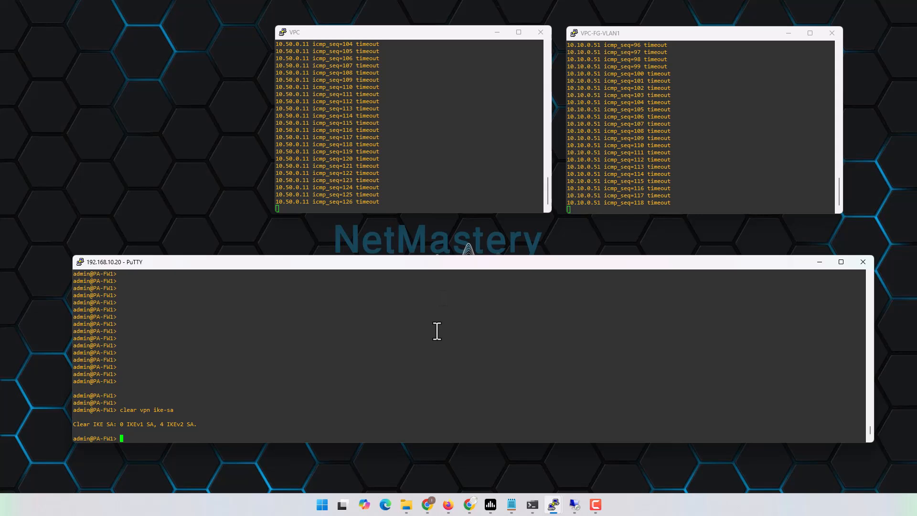
text(clear log system)
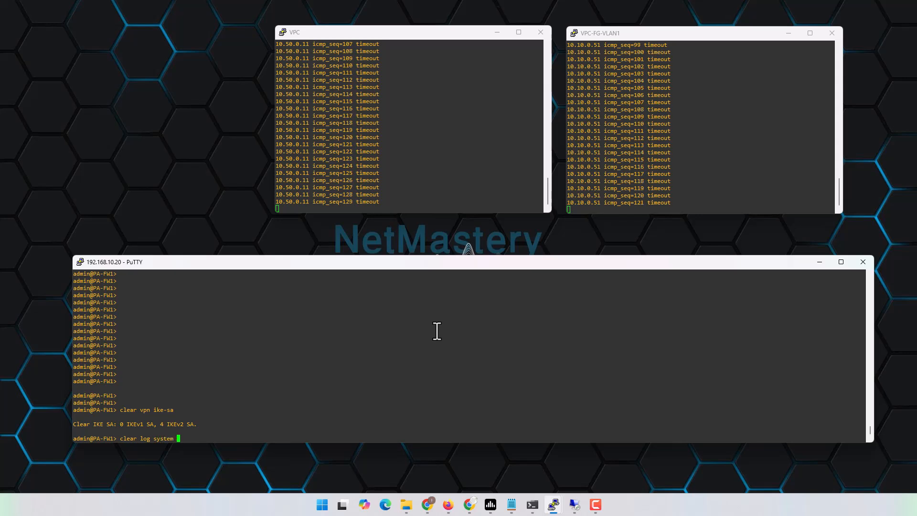
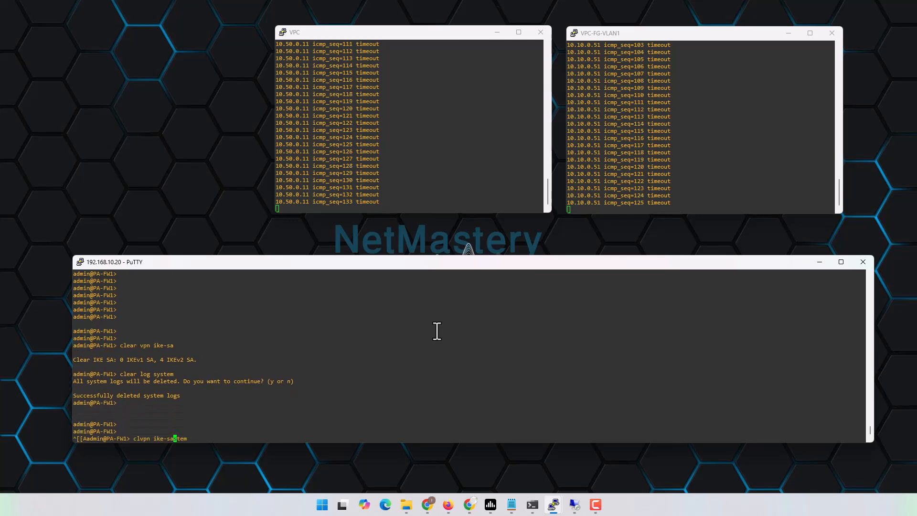
Clear PA-FW1's IKE SAs and display the system log with 'show log system'
key(Return)
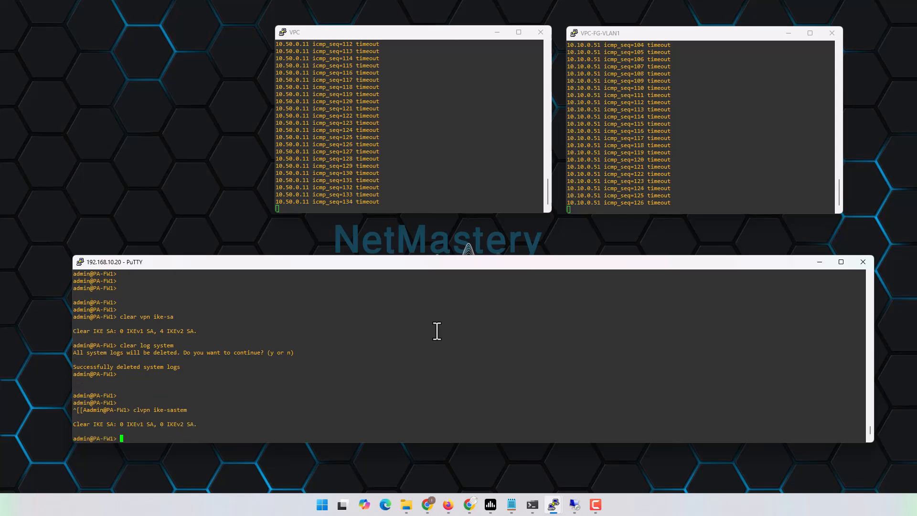
key(Return)
key(Return)
key(Return)
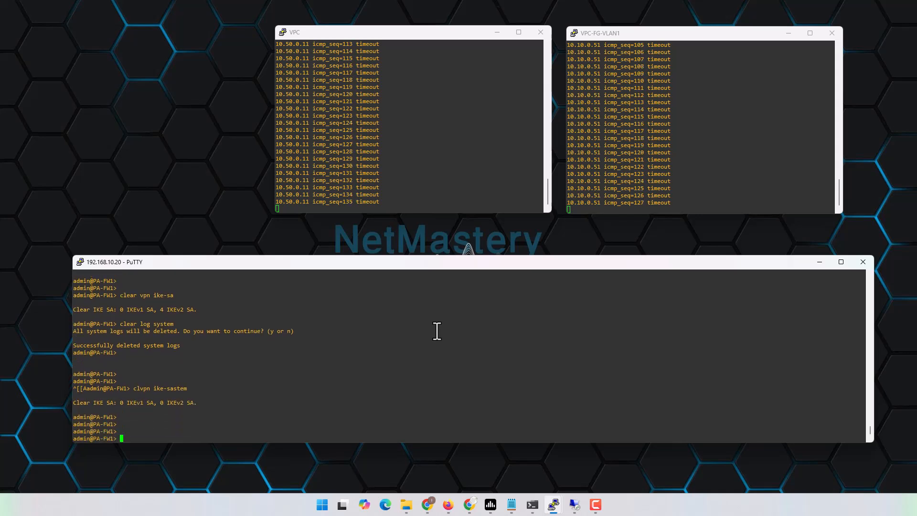
text(show lo)
key(Tab)
text(system)
key(Return)
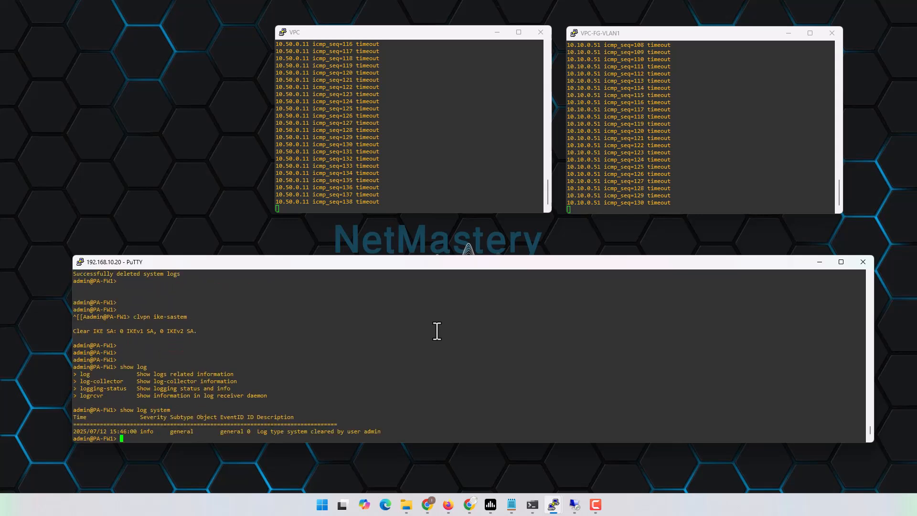
Rerun 'show log system' repeatedly until IKEv2 ID-mismatch failures toward 192.168.202.2 appear
key(Up)
key(Return)
key(Return)
key(Return)
key(Return)
key(Up)
key(Return)
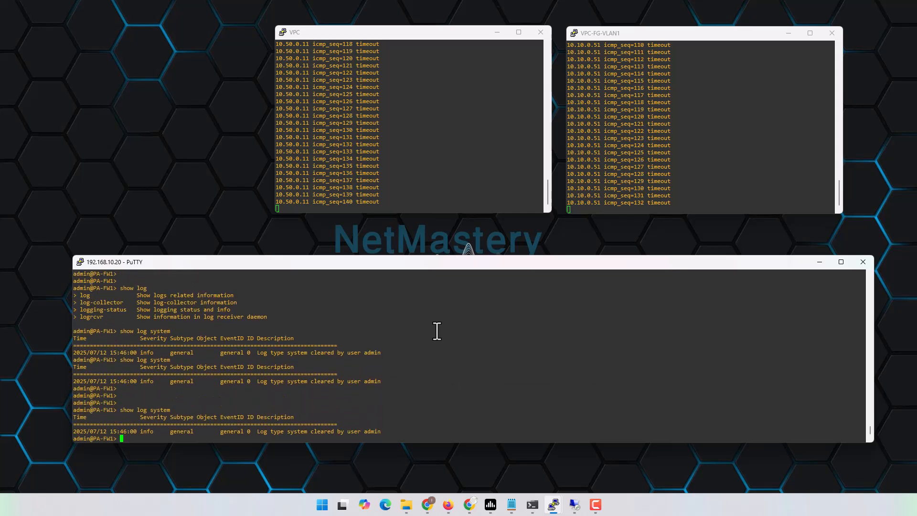
key(Return)
key(Return)
key(Up)
key(Return)
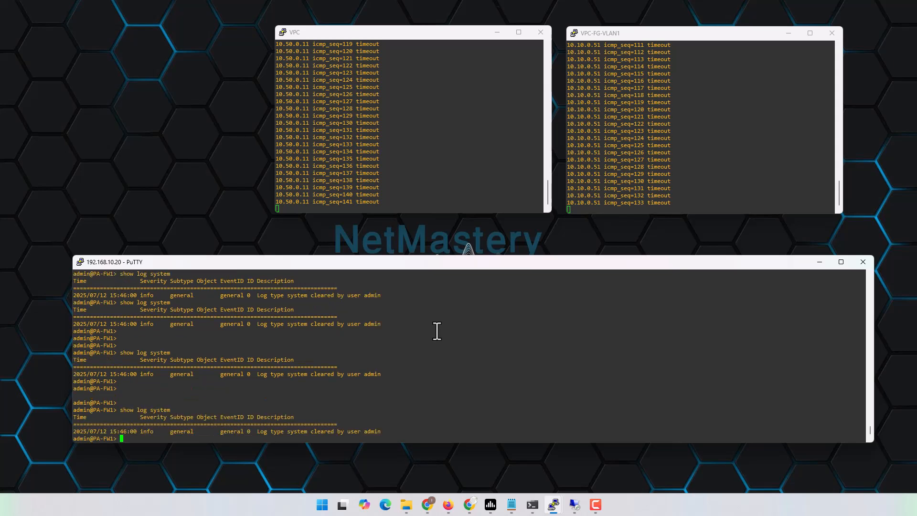
key(Return)
key(Return)
key(Up)
key(Return)
key(Return)
key(Return)
key(Up)
key(Return)
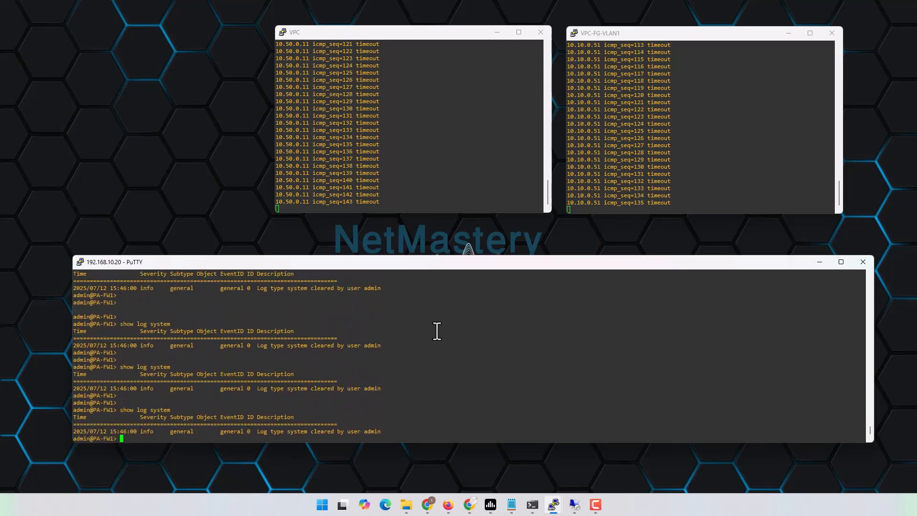
key(Return)
key(Return)
key(Up)
key(Return)
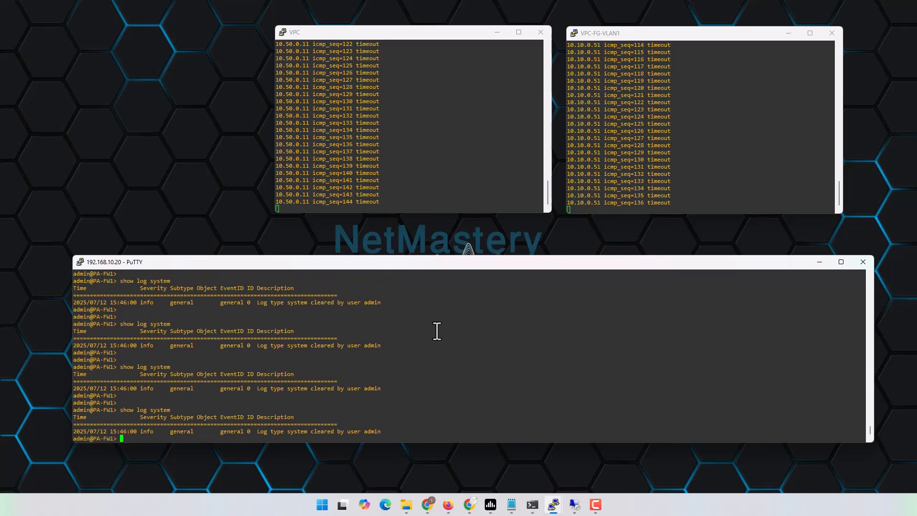
key(Return)
key(Up)
key(Return)
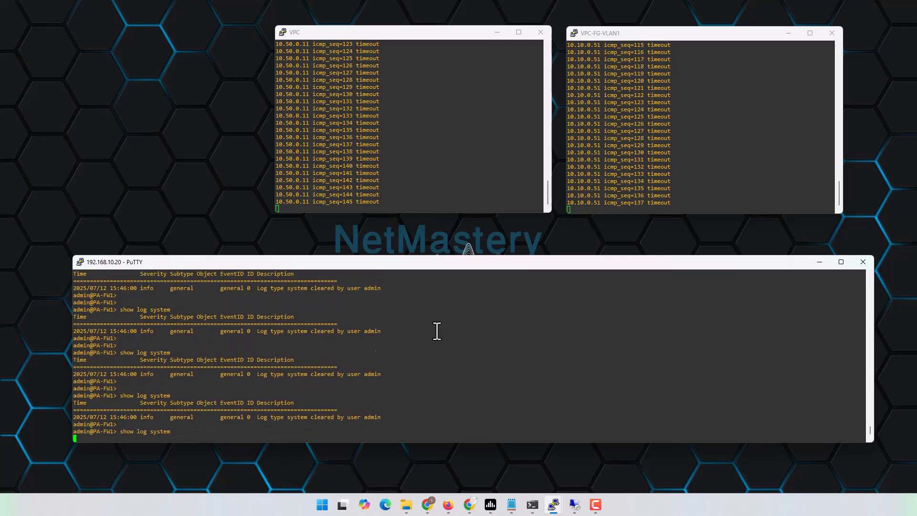
key(Up)
key(Return)
key(Up)
key(Return)
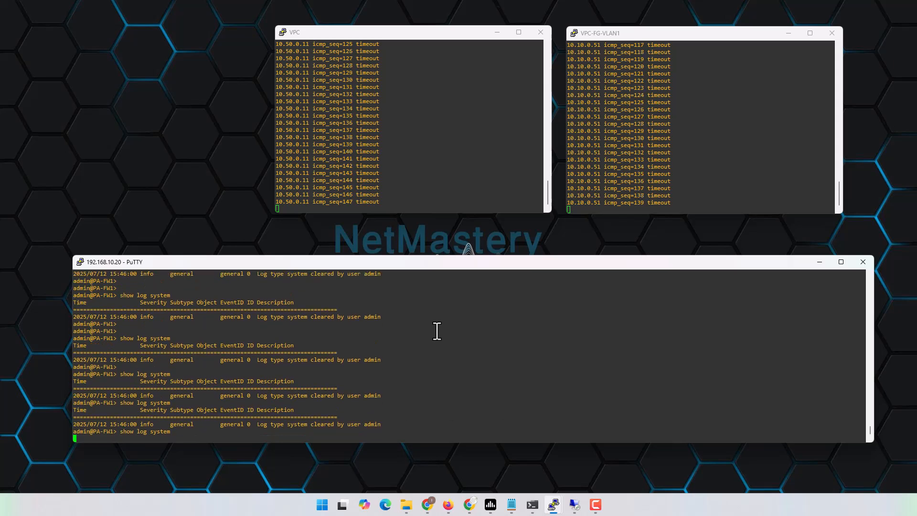
key(Return)
key(Return)
key(Up)
key(Return)
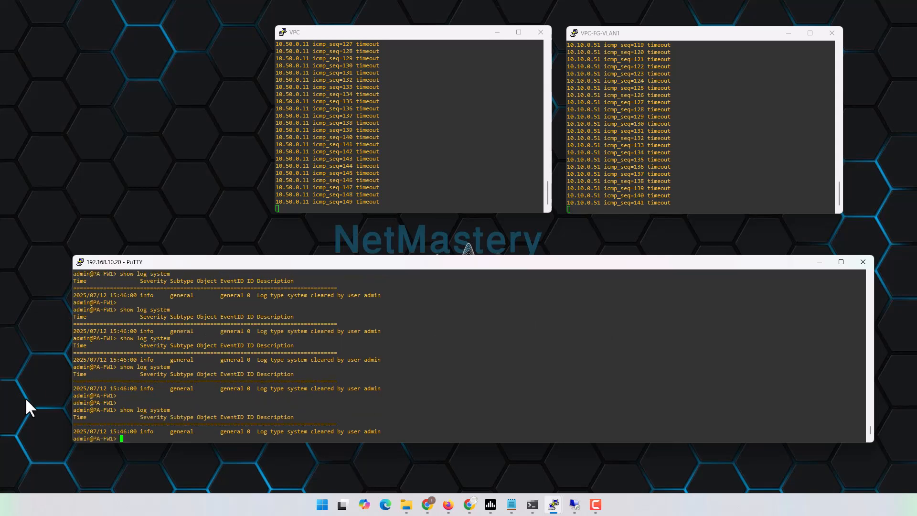
key(Up)
key(Return)
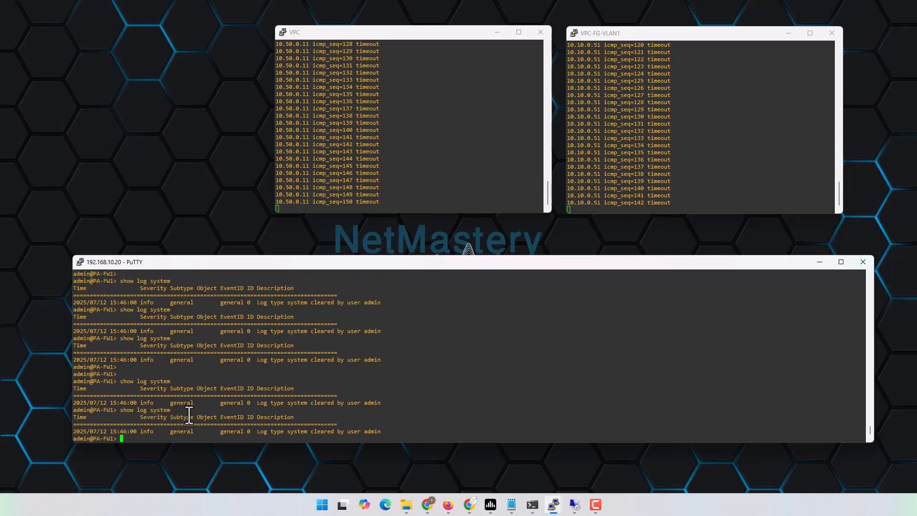
key(Up)
key(Return)
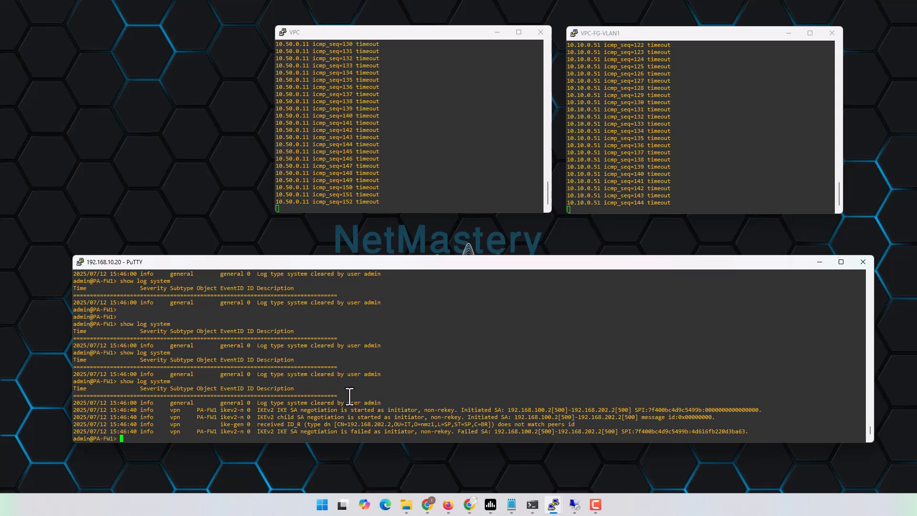
Rerun the system log and copy the DN CN=192.168.202.2,OU=IT,O=nmz1,L=SP,ST=SP,C=BR from the ID_R line
key(Up)
key(Return)
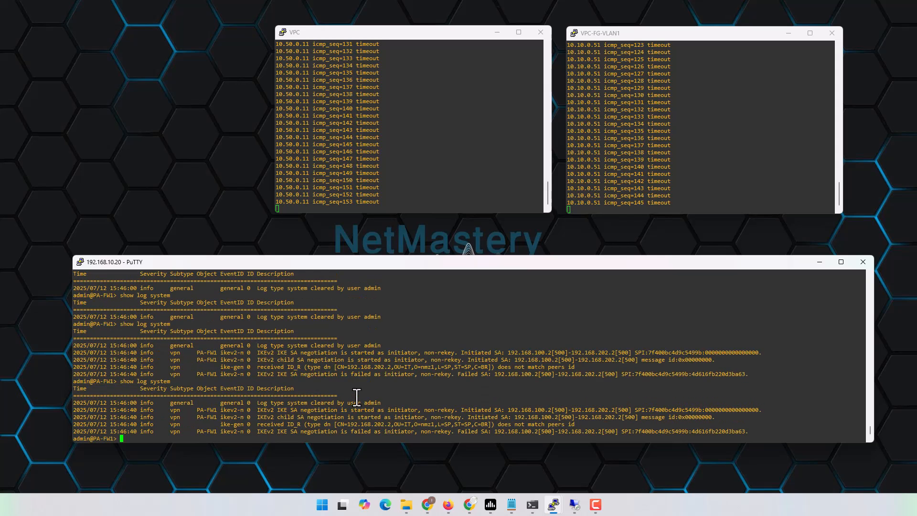
key(Up)
key(Return)
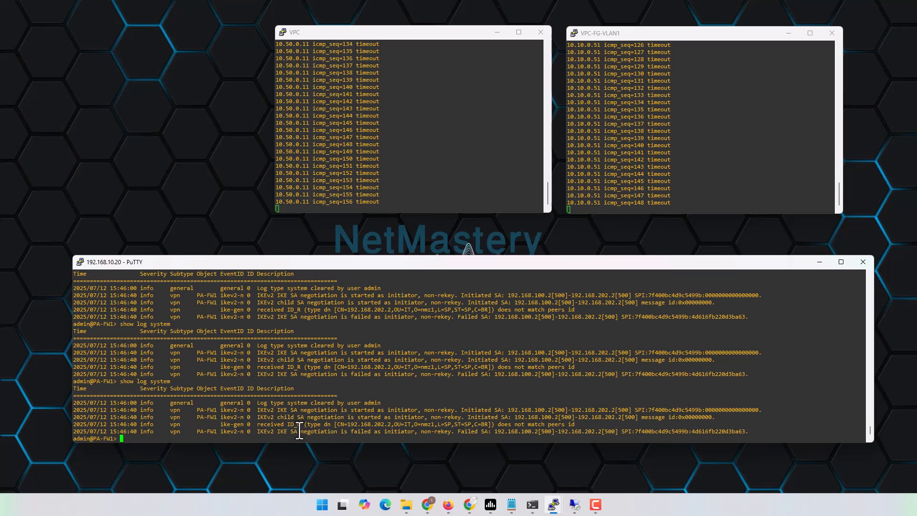
drag(255, 424, 305, 425)
drag(337, 425, 487, 427)
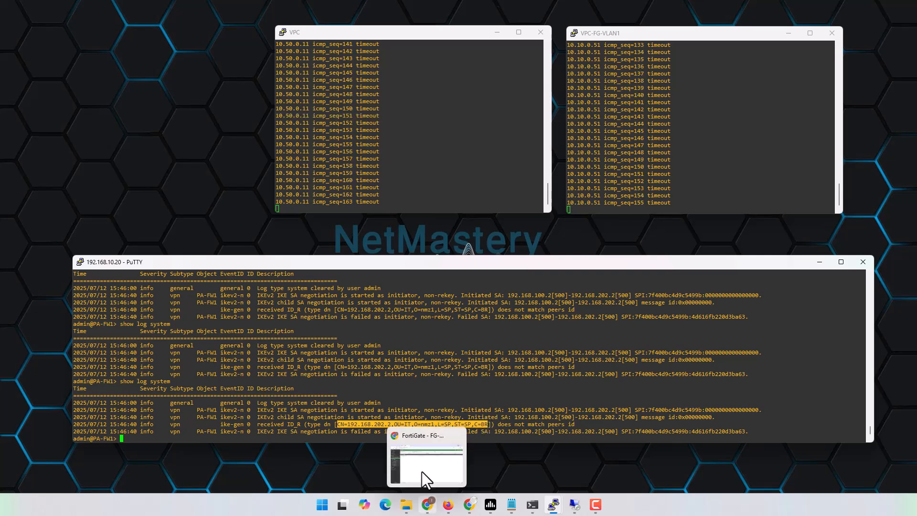
Set PA-FW1_2_FG-FW1 peer identification to Distinguished Name with the pasted CN=192.168.202.2 DN, then save
click(397, 420)
click(71, 10)
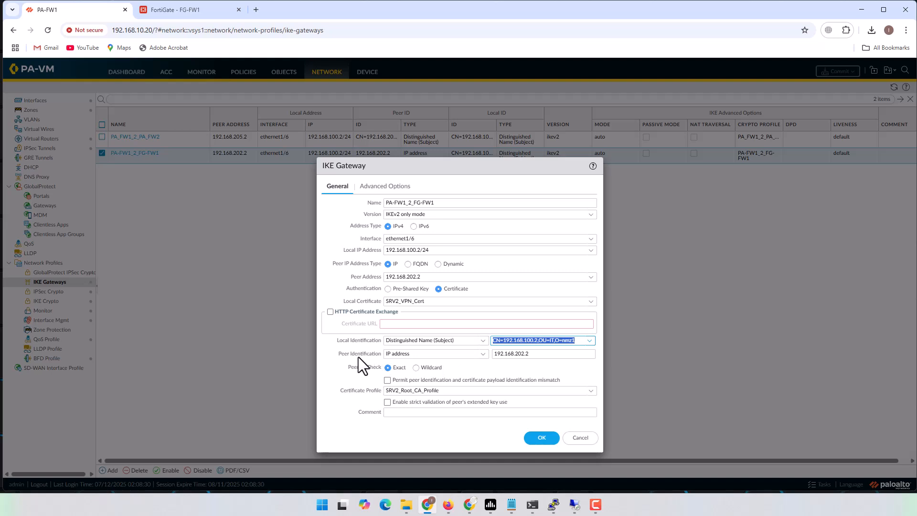
click(482, 356)
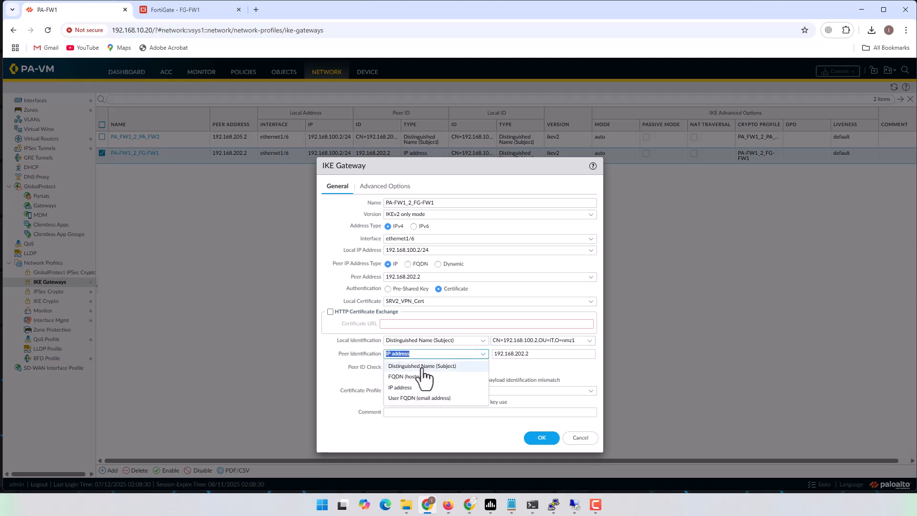
click(422, 367)
click(428, 507)
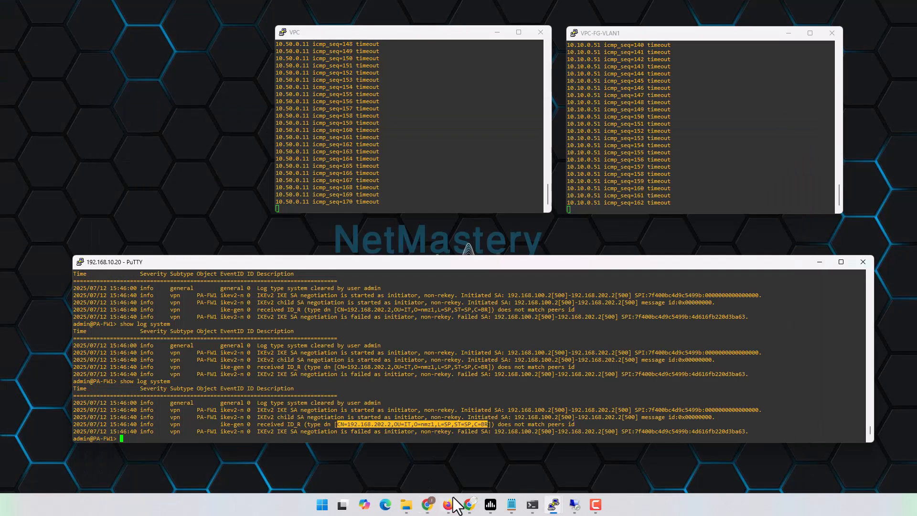
click(428, 505)
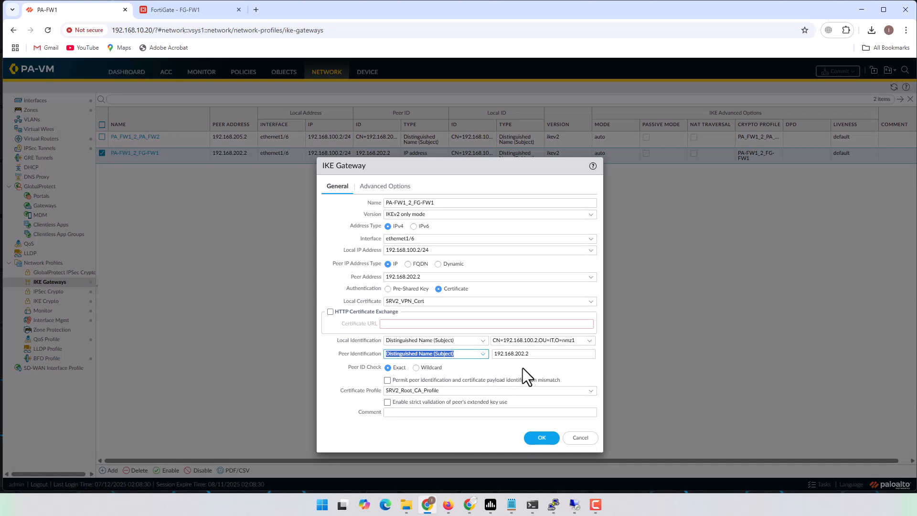
key(Tab)
key(ctrl+v)
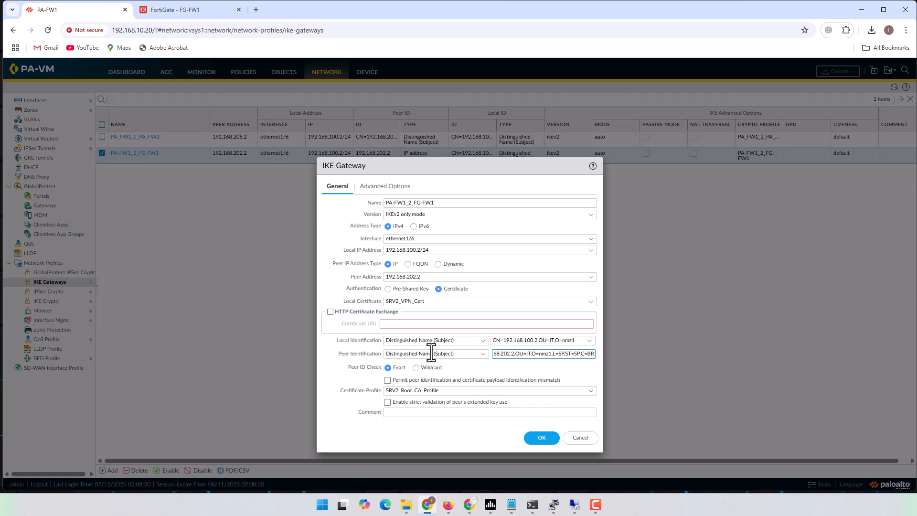
click(491, 353)
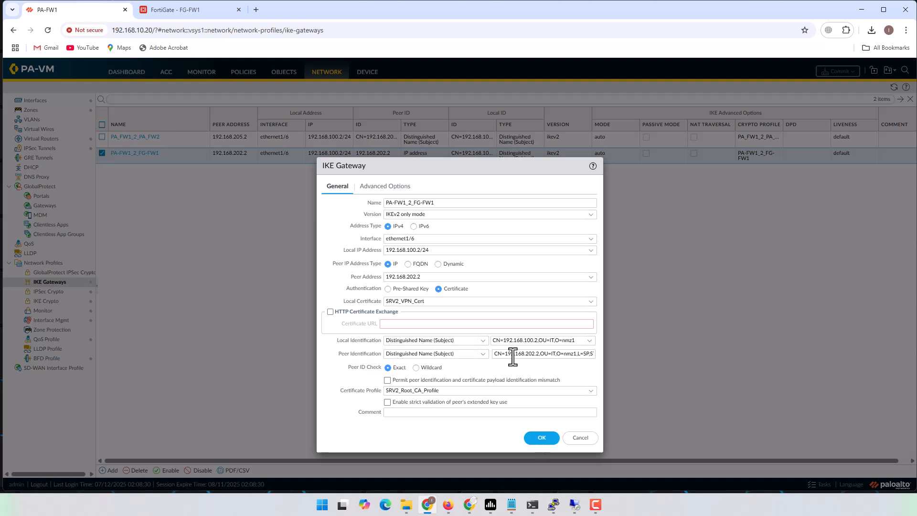
drag(492, 352, 618, 355)
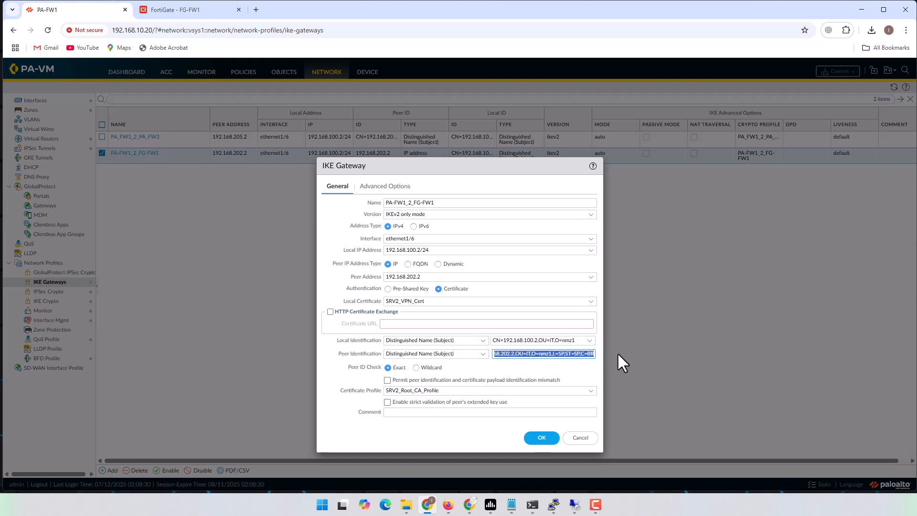
click(545, 439)
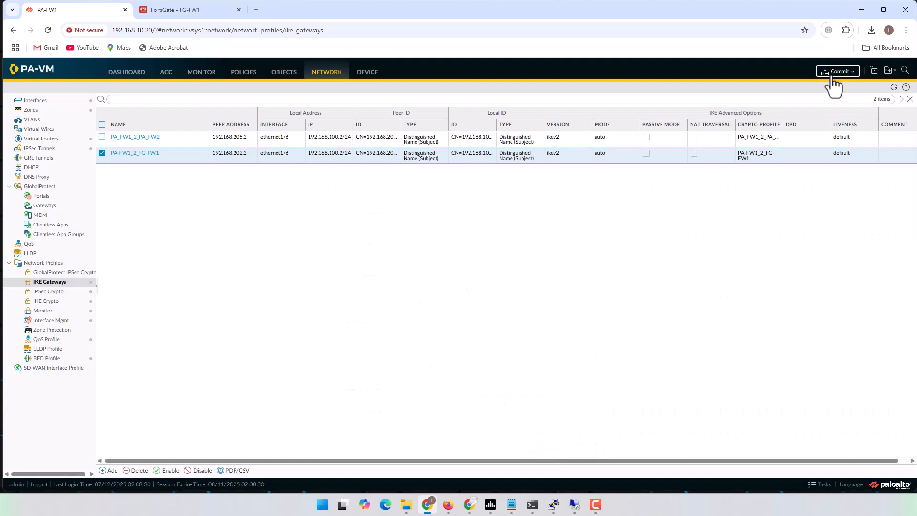
Commit PA-FW1's configuration and close the status window after it reports success
click(832, 73)
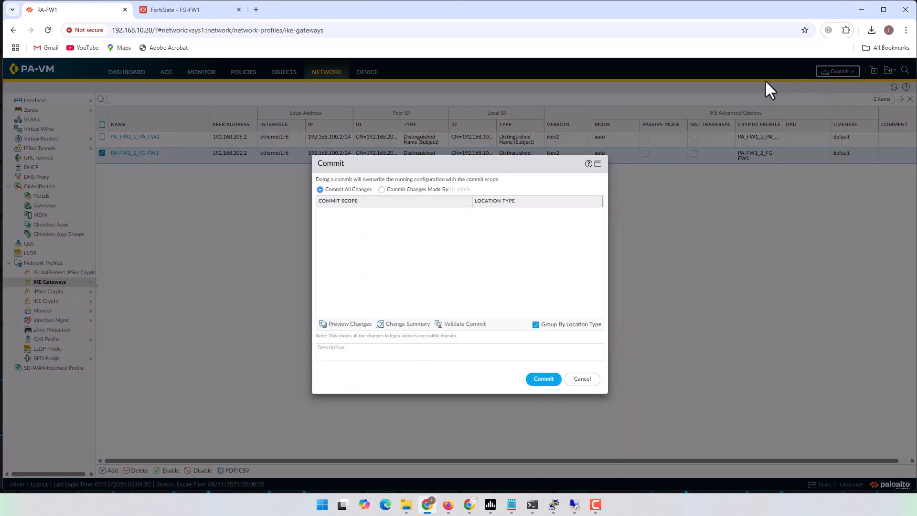
click(547, 380)
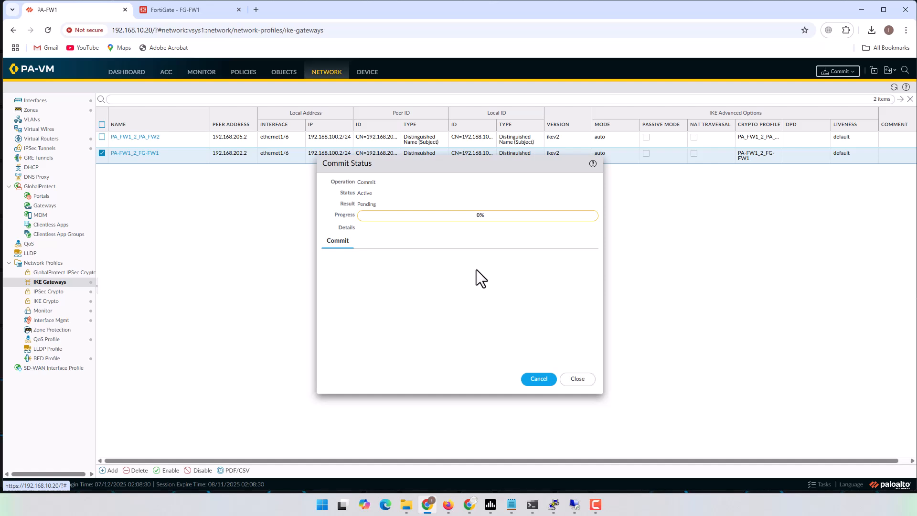
click(859, 10)
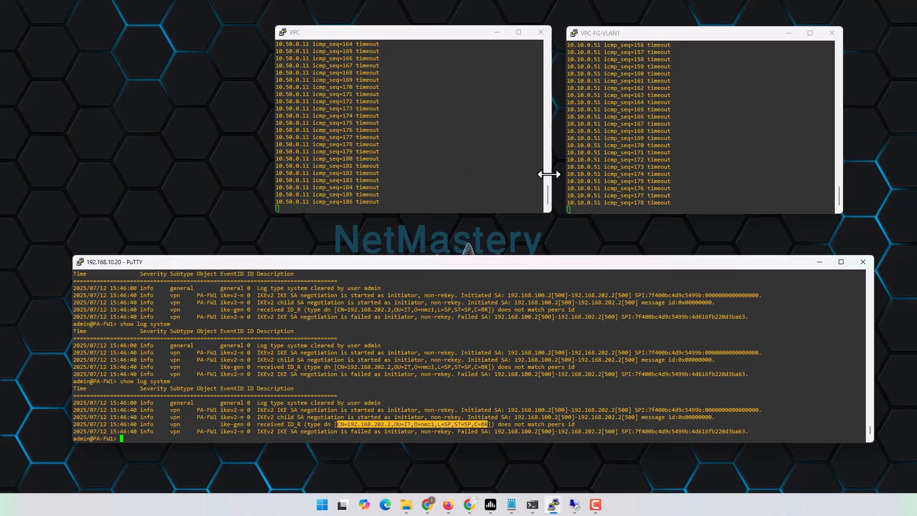
click(430, 507)
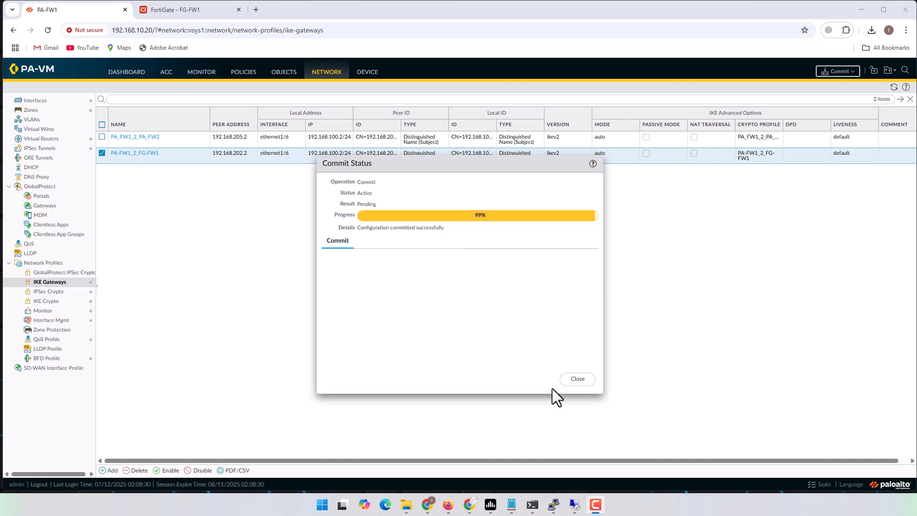
click(578, 381)
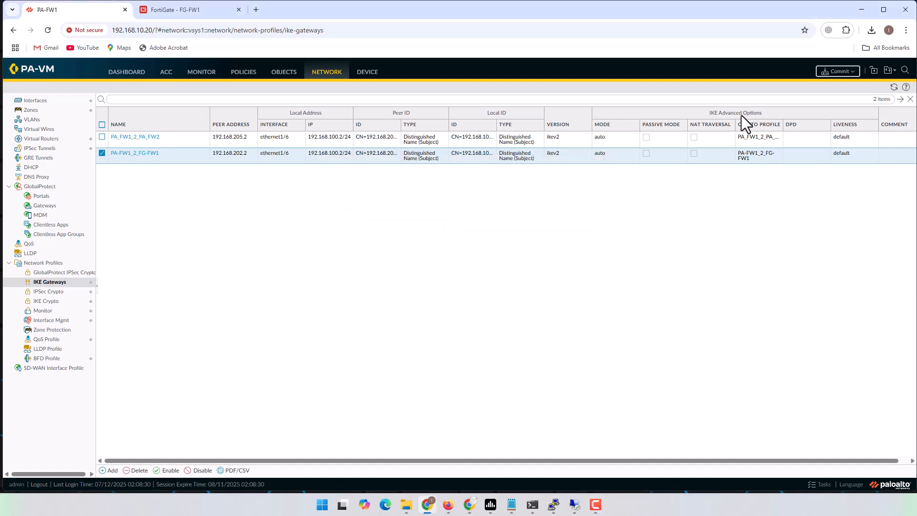
Rerun 'clear vpn ike-sa' on PA-FW1 to force the tunnel to renegotiate
click(864, 14)
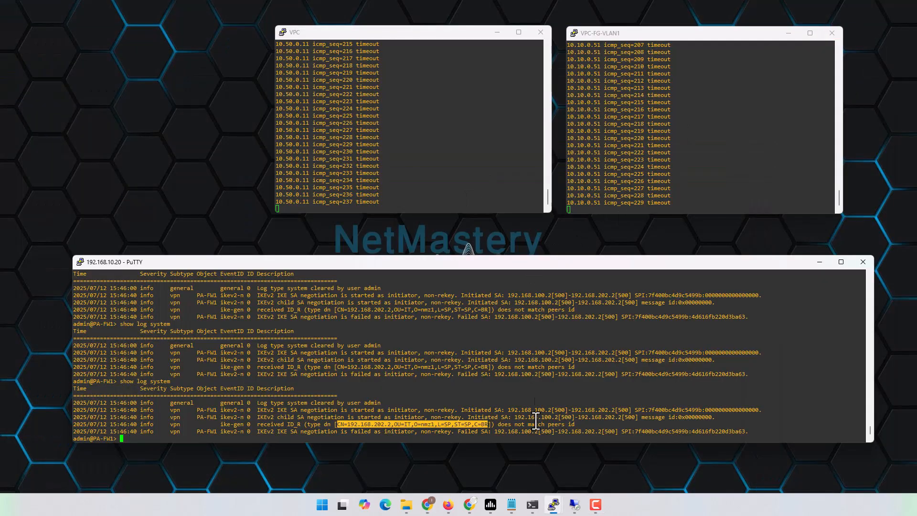
click(540, 385)
key(Up)
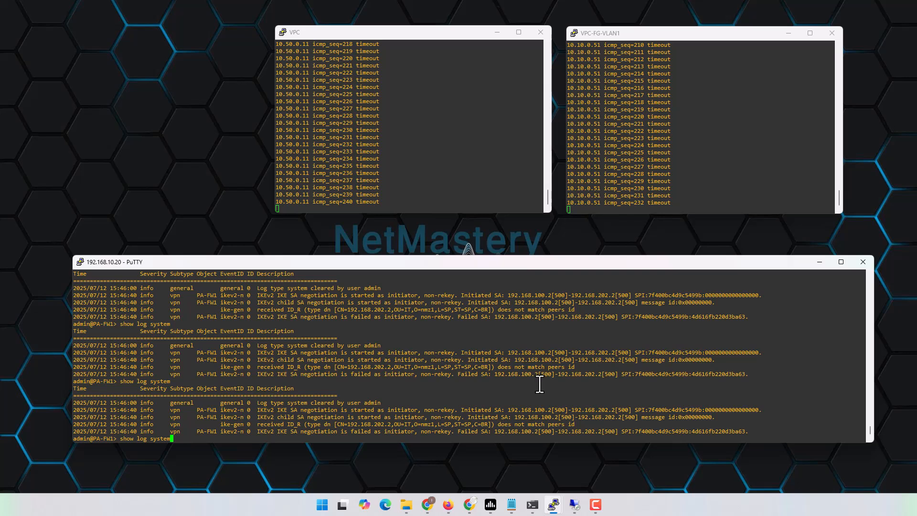
key(Up)
key(Return)
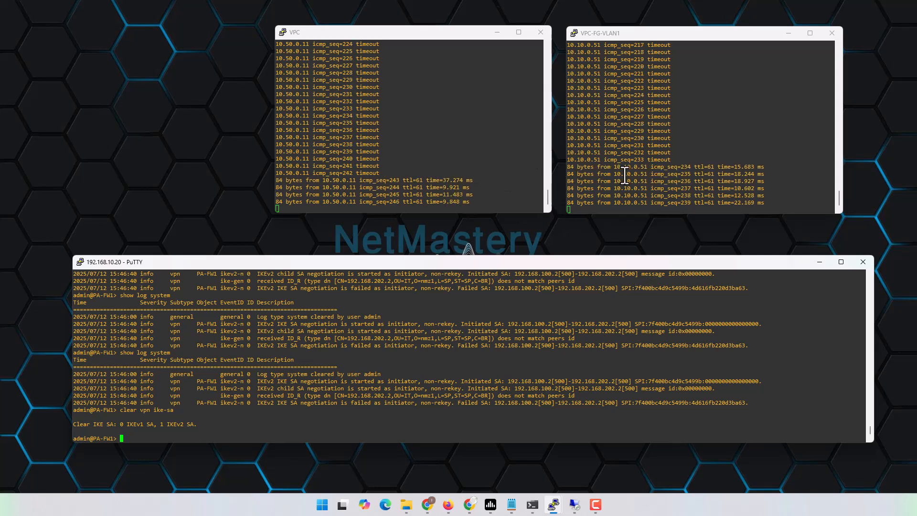
Rearrange the ping consoles, rerun 'show log system', and highlight the certificate-authentication-succeeded line
drag(421, 34, 267, 37)
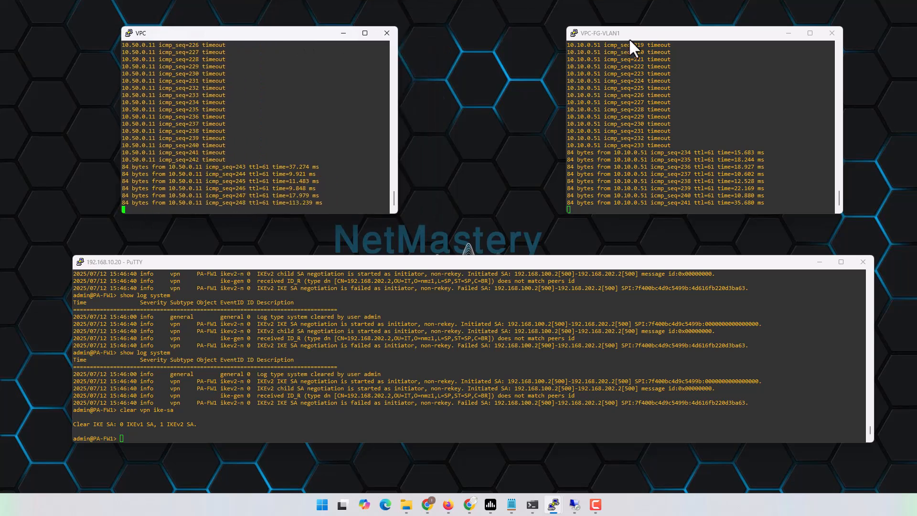
drag(646, 34, 654, 34)
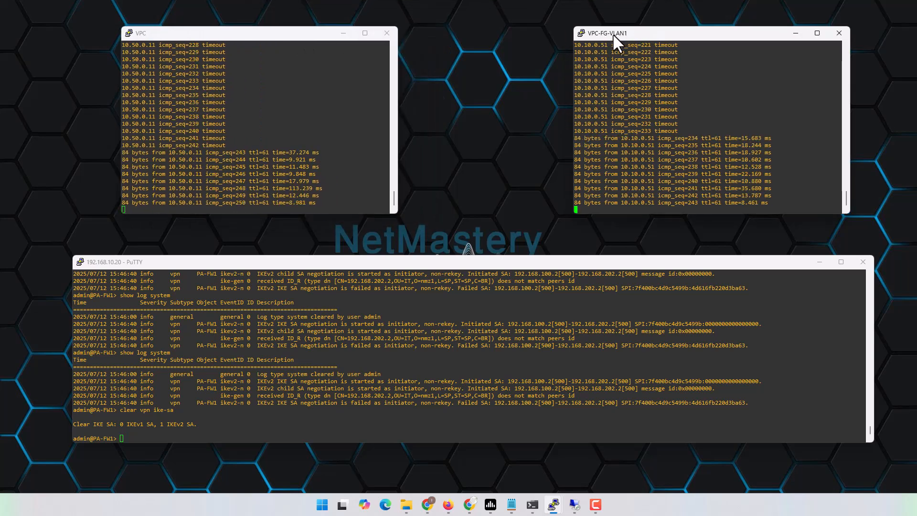
click(448, 504)
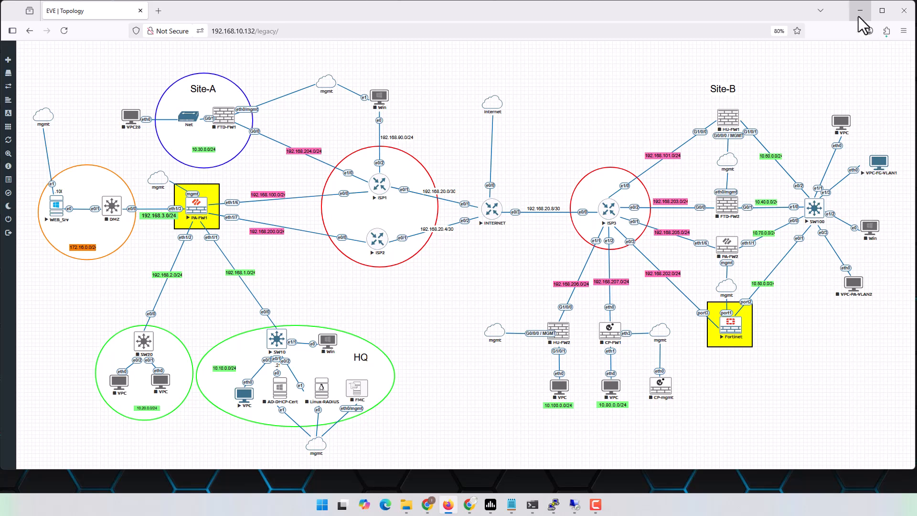
click(860, 11)
key(Up)
key(Up)
key(Return)
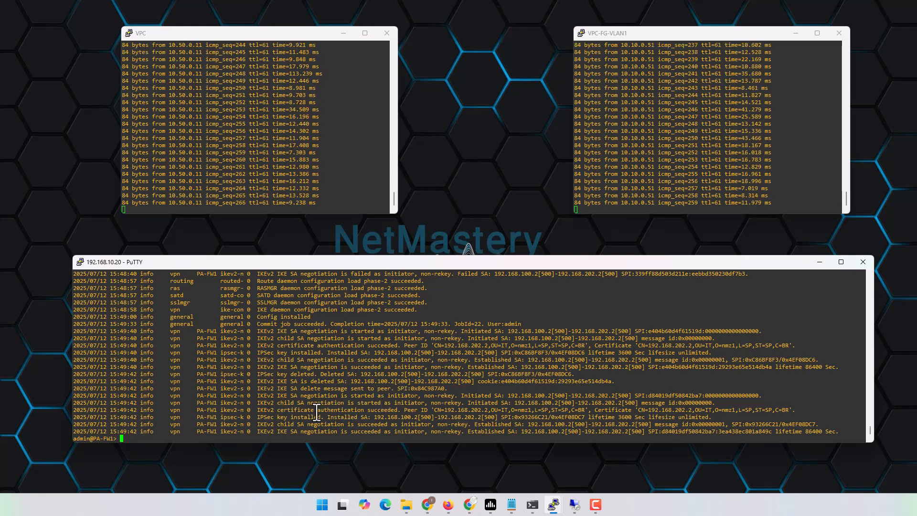
drag(254, 411, 809, 411)
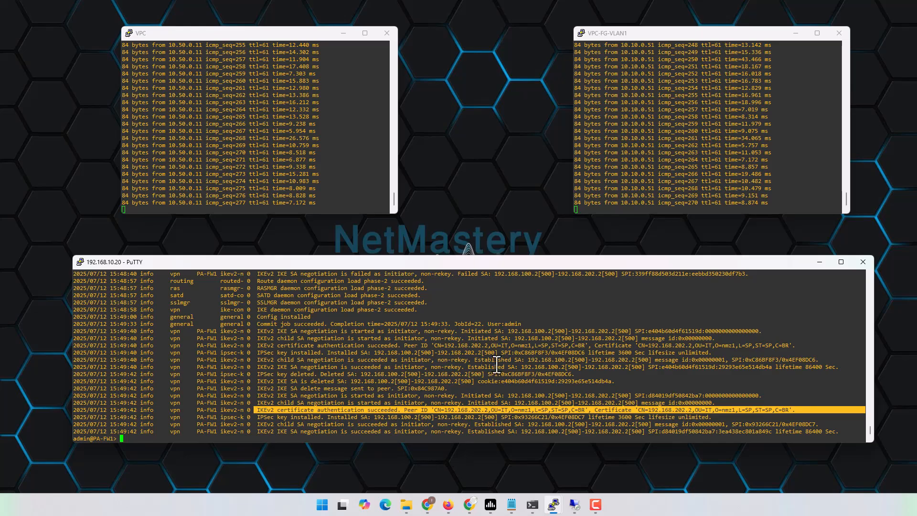
In FG-FW1's CLI console, run 'diagnose debug enable' and 'diagnose debug application ike -1'
click(428, 504)
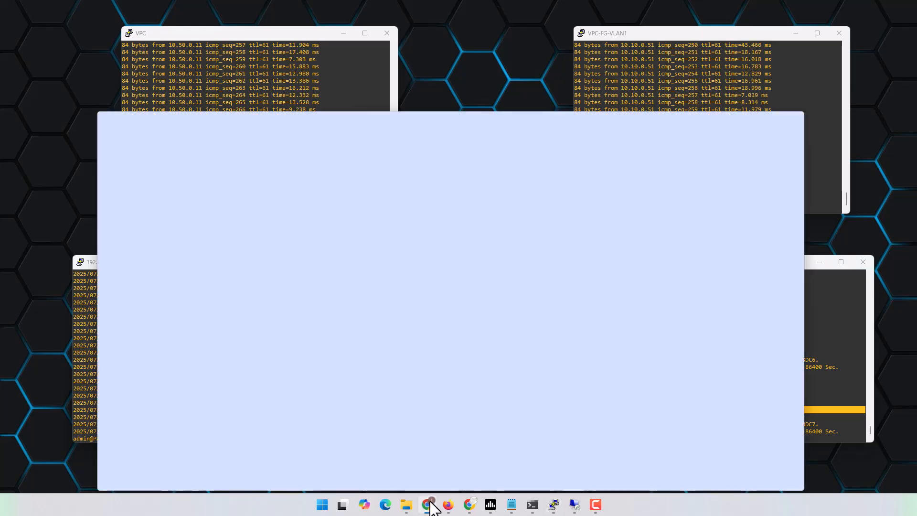
click(208, 9)
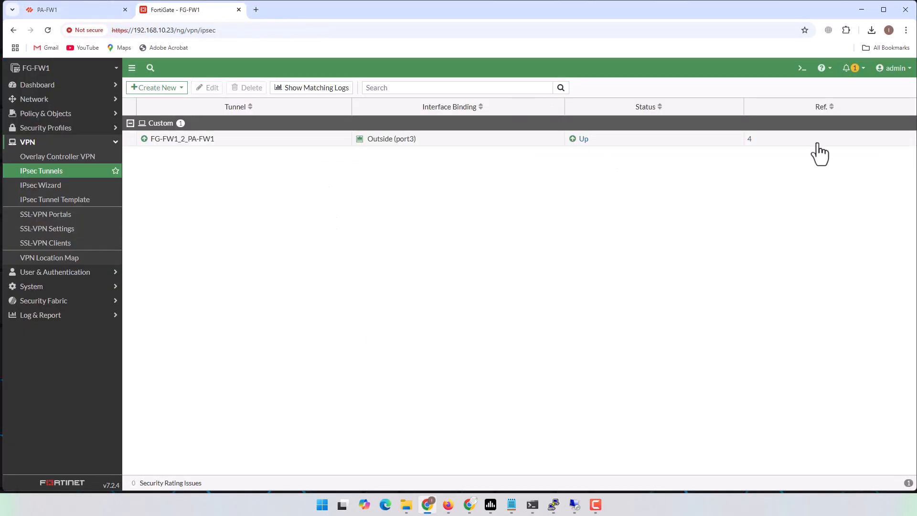
click(802, 68)
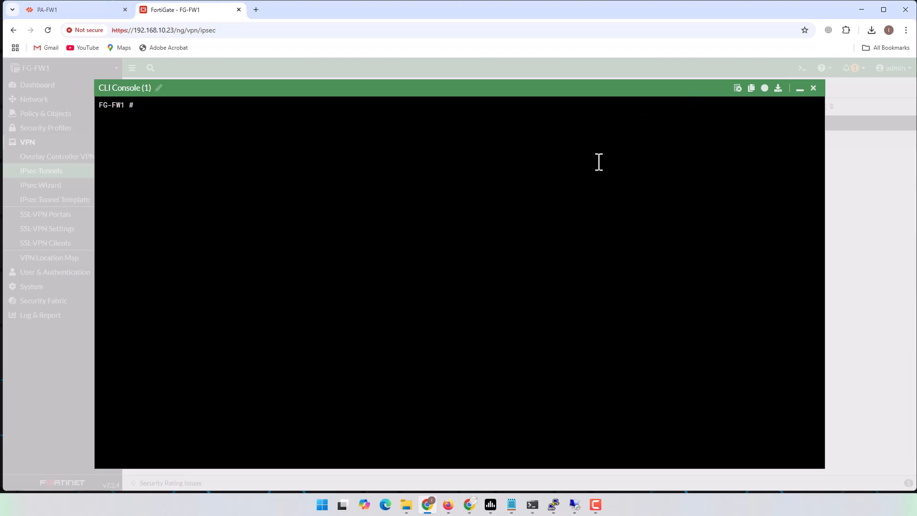
key(Return)
key(Return)
text(diagnose debug )
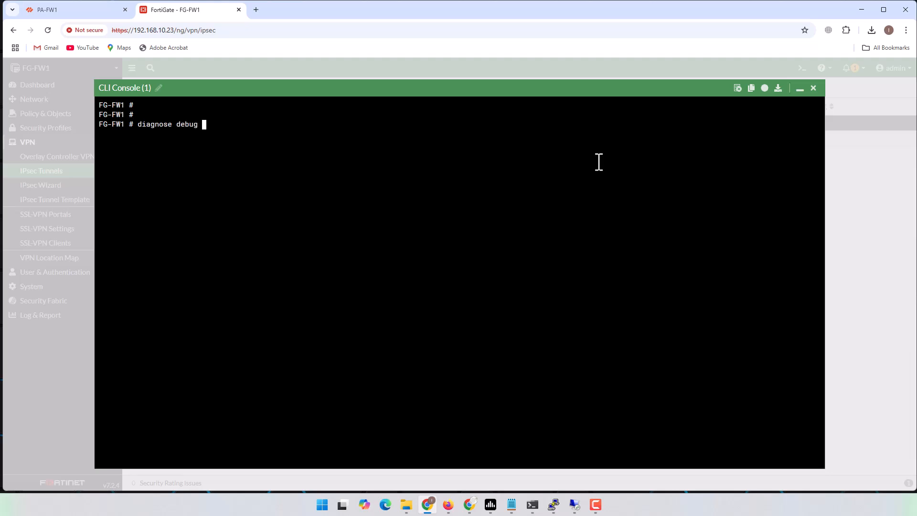
text(enable)
key(Return)
text(diagnose debug application ike)
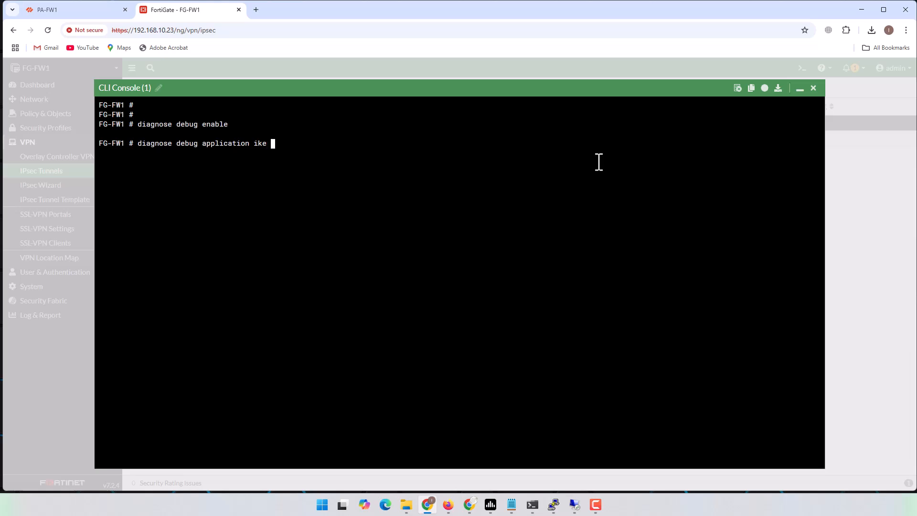
text( -1)
key(Return)
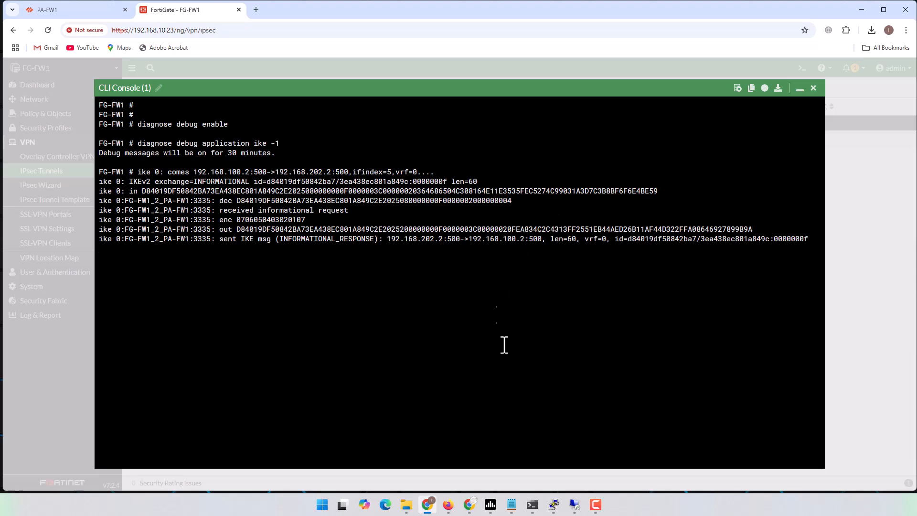
Run 'clear vpn ike-sa' on PA-FW1 to trigger a fresh negotiation
mouse_move(551, 506)
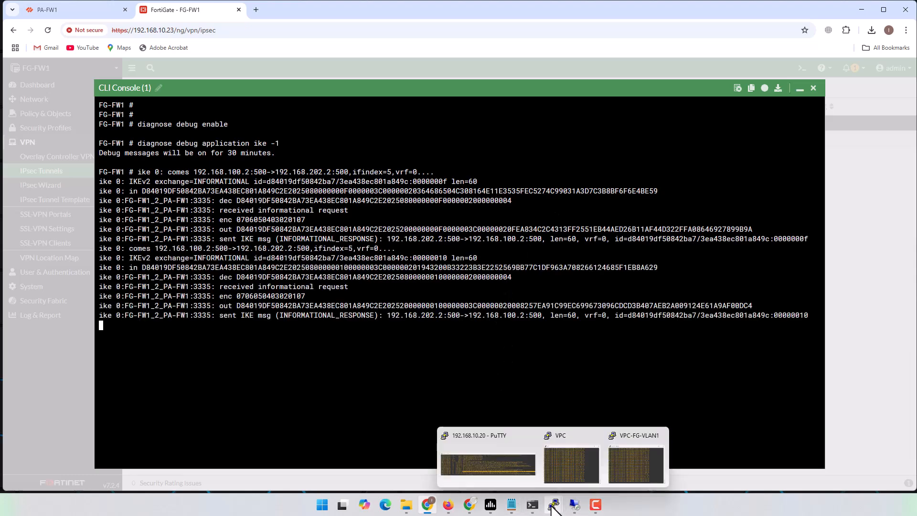
click(510, 472)
text(clear vpn ike-sa)
key(Return)
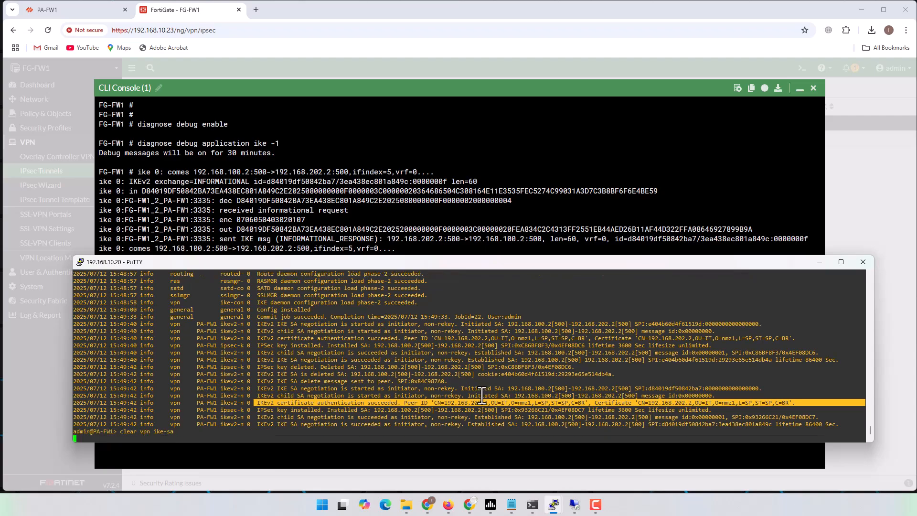
Highlight the peer ID verified, certificate validation and signature verification debug lines, then minimize the console
click(492, 93)
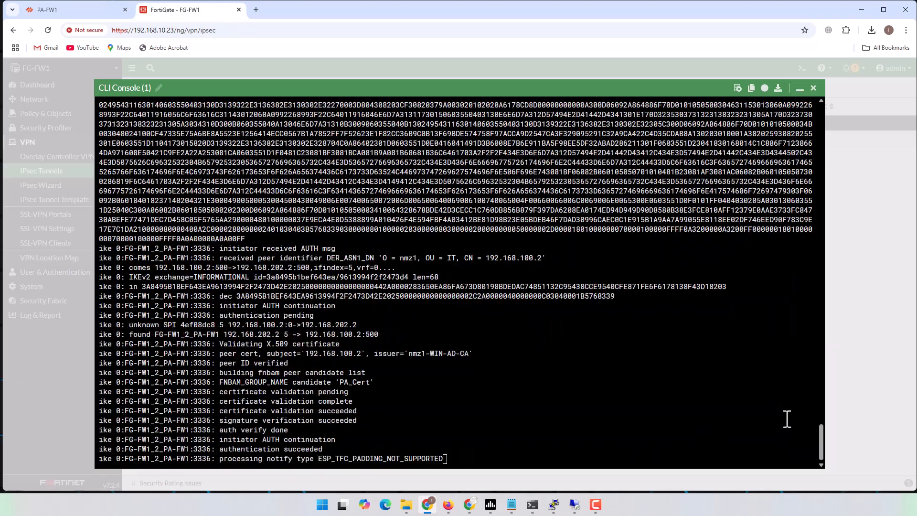
drag(820, 441, 827, 412)
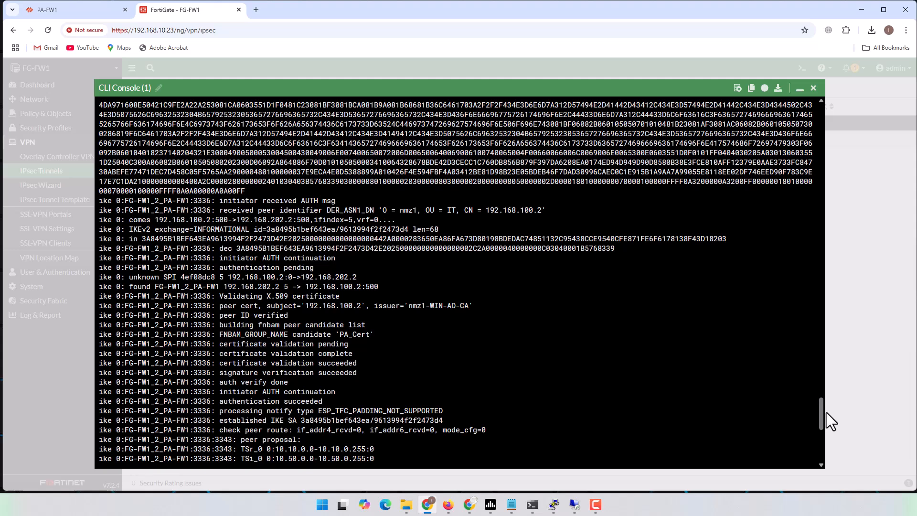
drag(222, 286, 284, 287)
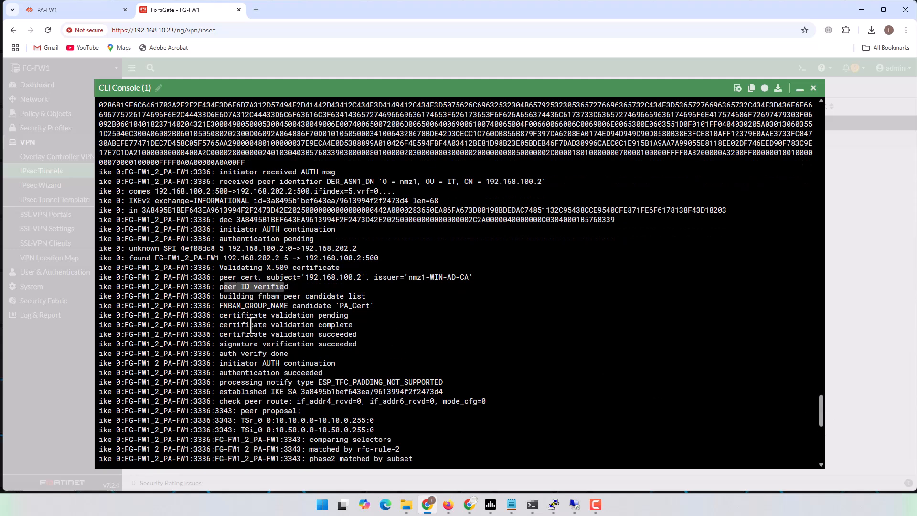
drag(220, 316, 335, 316)
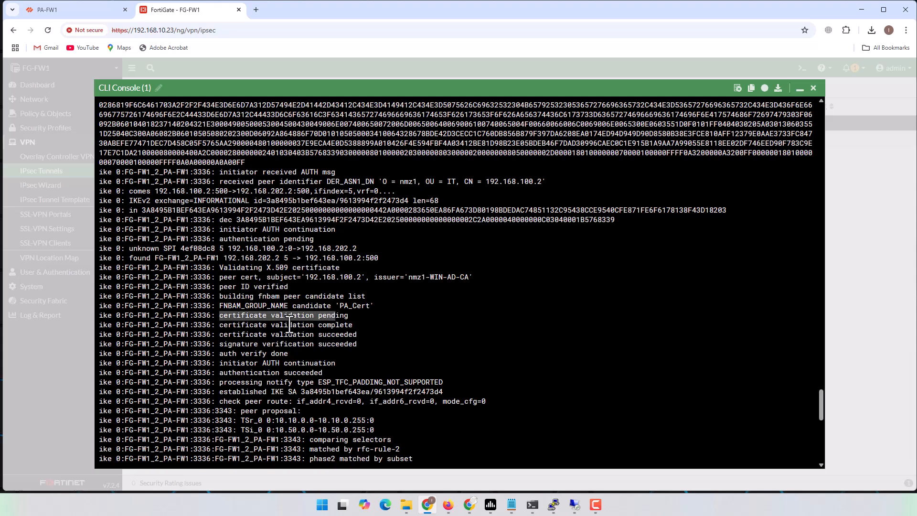
drag(219, 325, 367, 329)
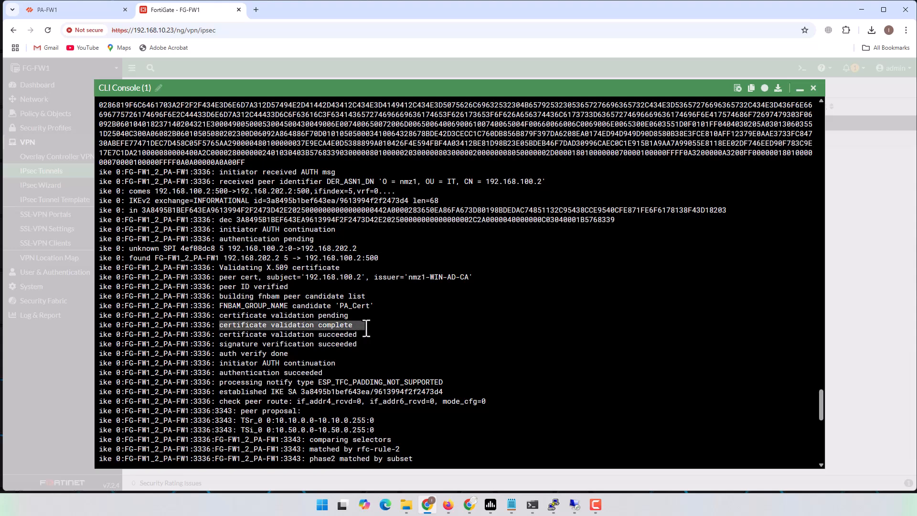
drag(226, 334, 353, 334)
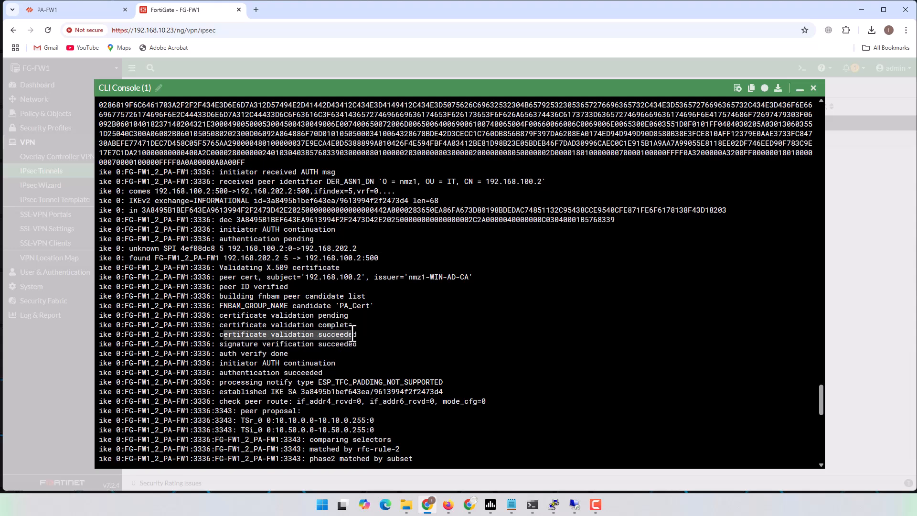
drag(220, 344, 360, 347)
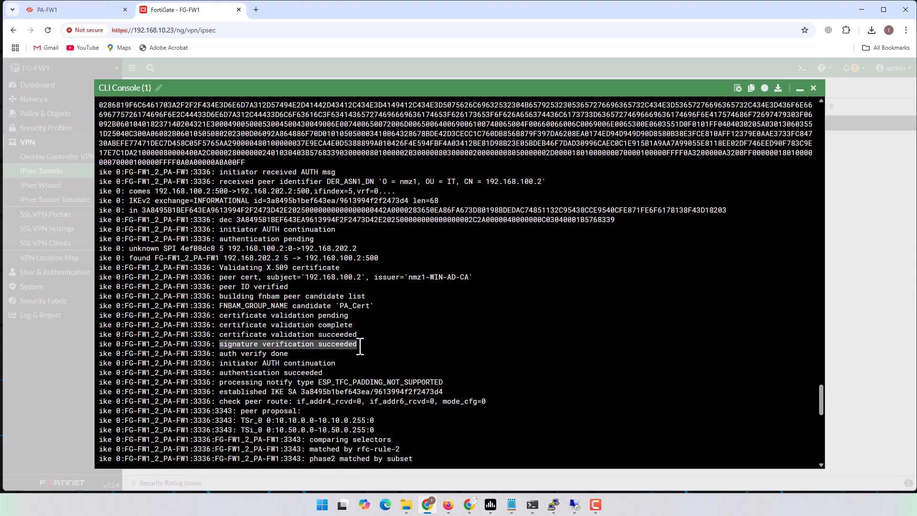
click(800, 89)
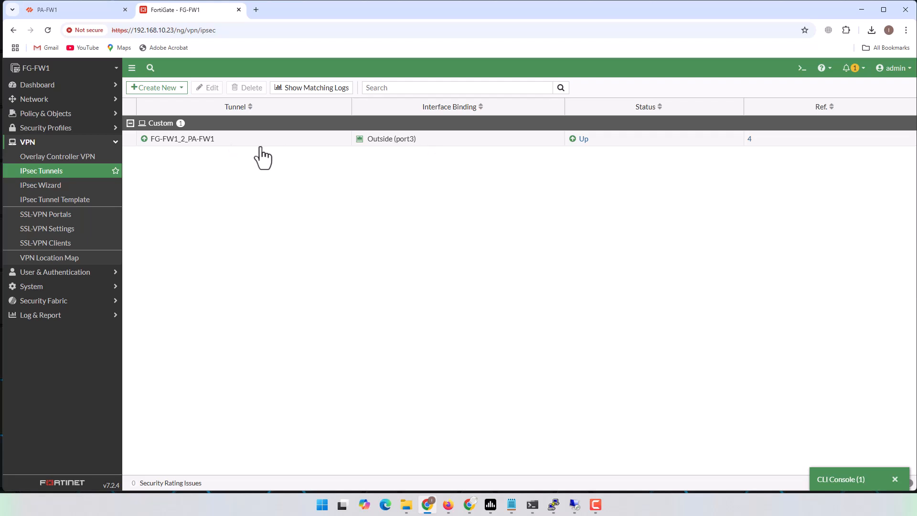
Confirm PA-FW1_2_FG-FW1 shows green on tunnel.202 under Network > IPSec Tunnels, then hide Chrome
click(87, 15)
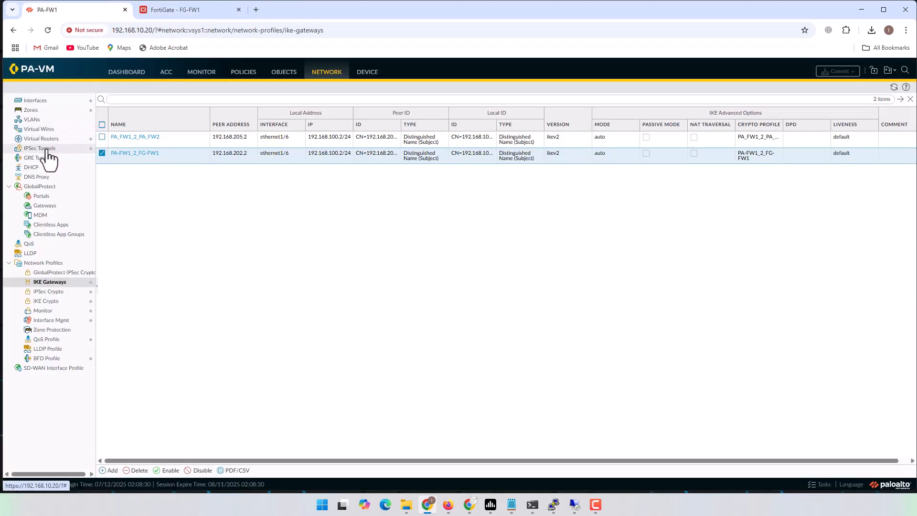
click(48, 150)
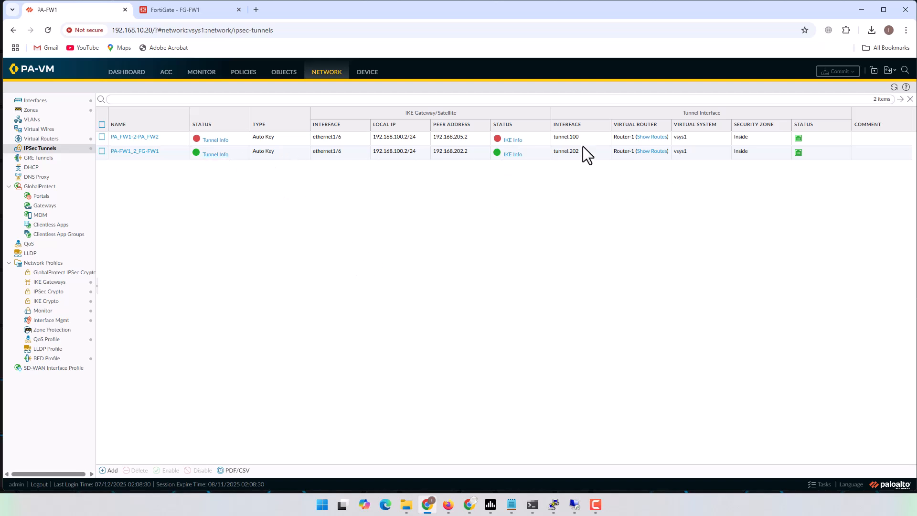
click(862, 10)
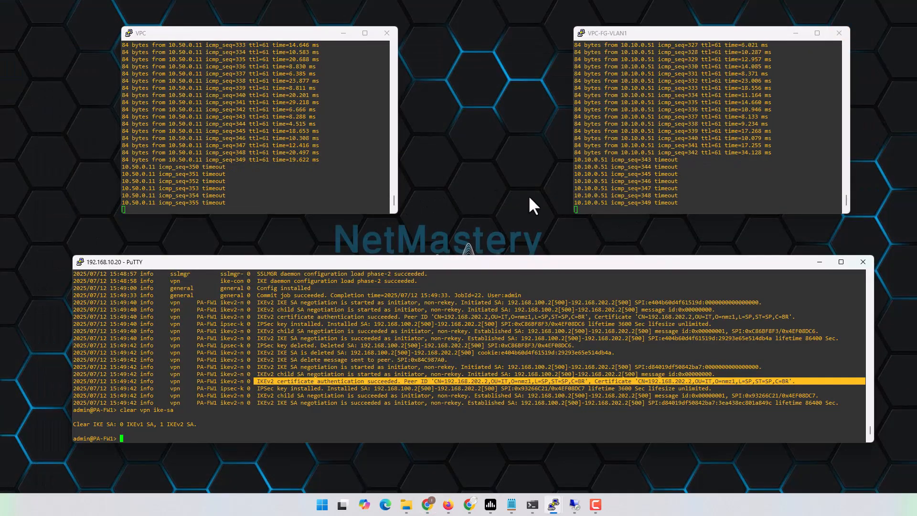
Rerun 'clear vpn ike-sa' on PA-FW1 and watch both VPC pings resume replying
click(325, 412)
key(Up)
key(Return)
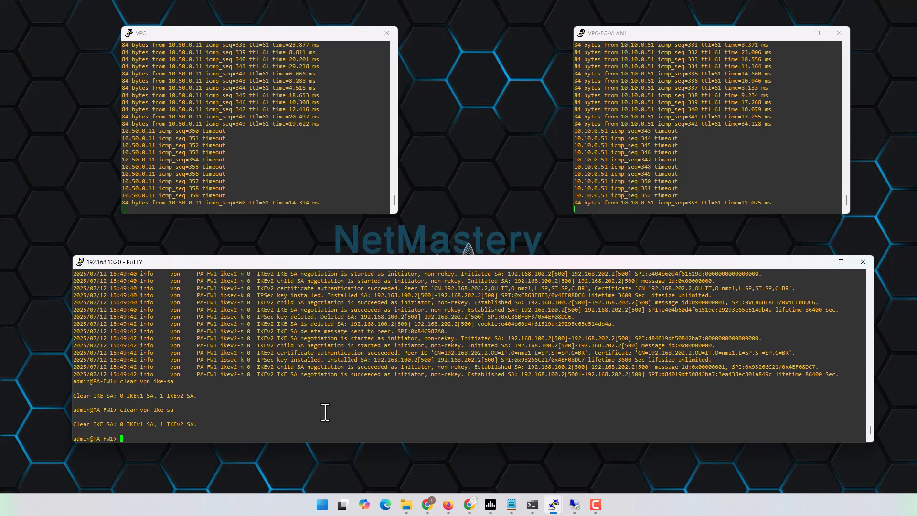
mouse_move(555, 511)
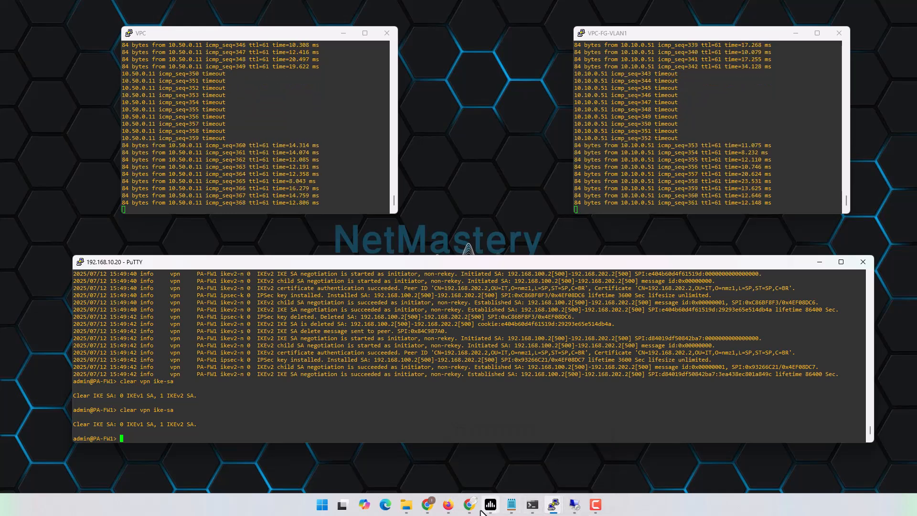
Run 'diagnose debug disable' in a new FortiGate CLI console and close it
mouse_move(435, 511)
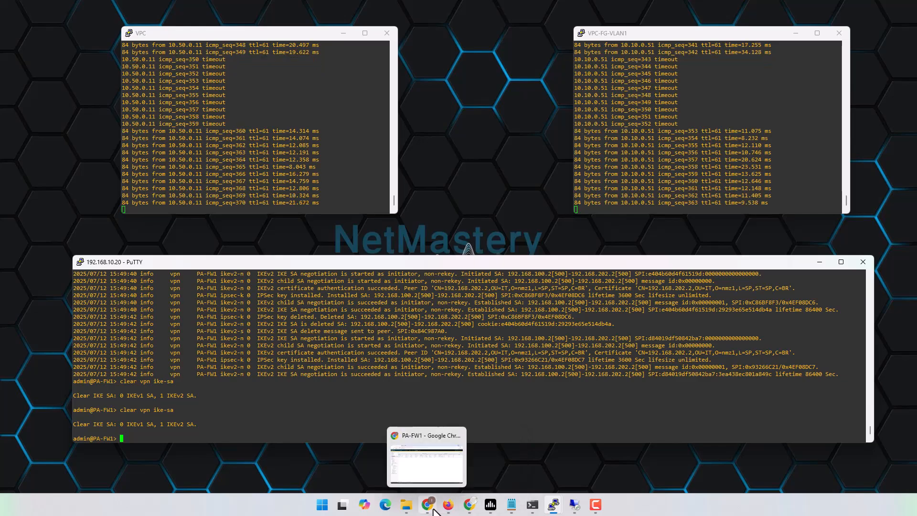
click(409, 475)
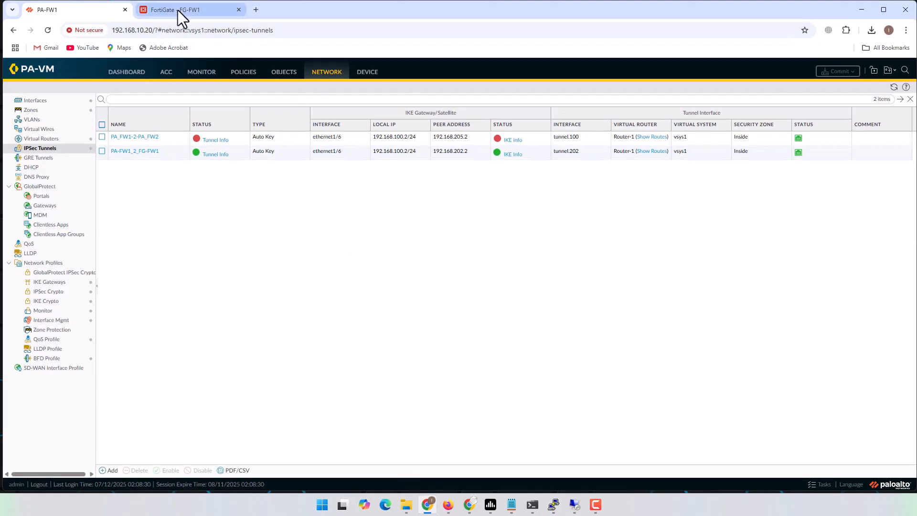
click(178, 10)
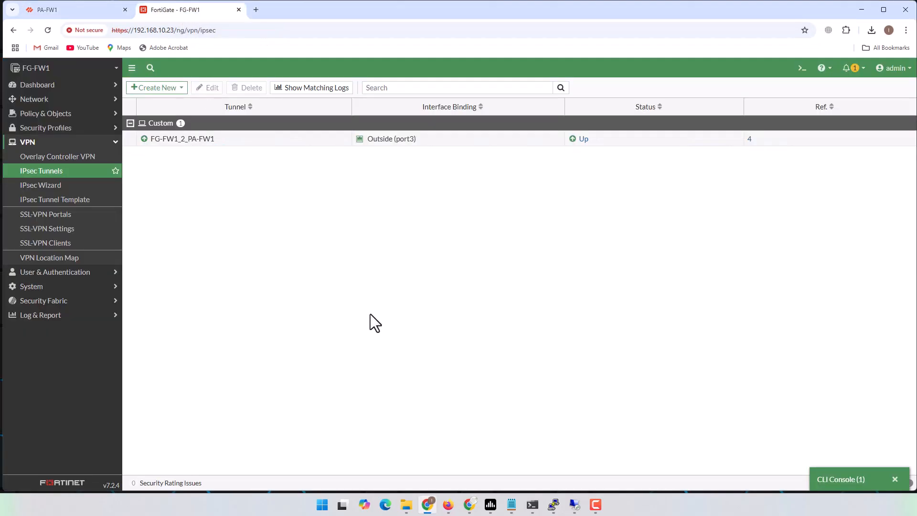
click(803, 68)
text(diagnose )
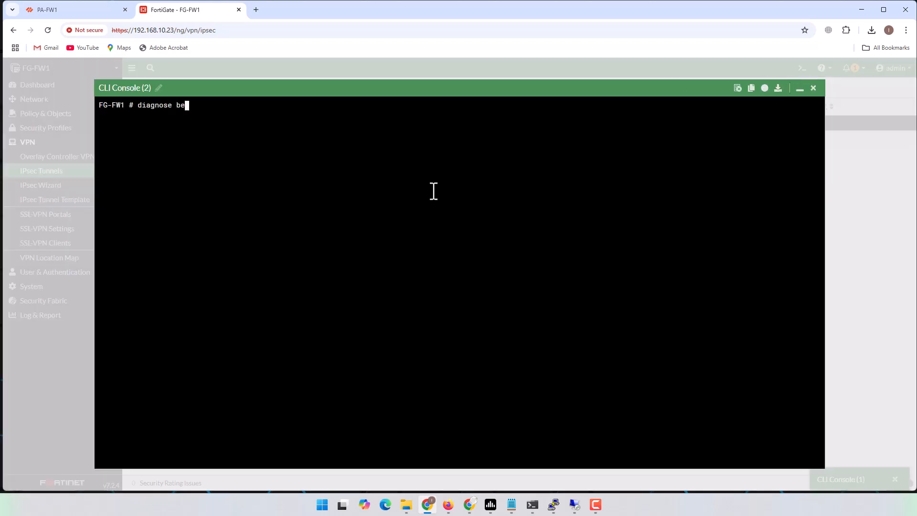
text(debug disable)
key(Return)
click(813, 89)
Hide the browser, check the VPC-FG-VLAN1 ping window, and bring up the EVE lab topology
click(865, 8)
click(672, 149)
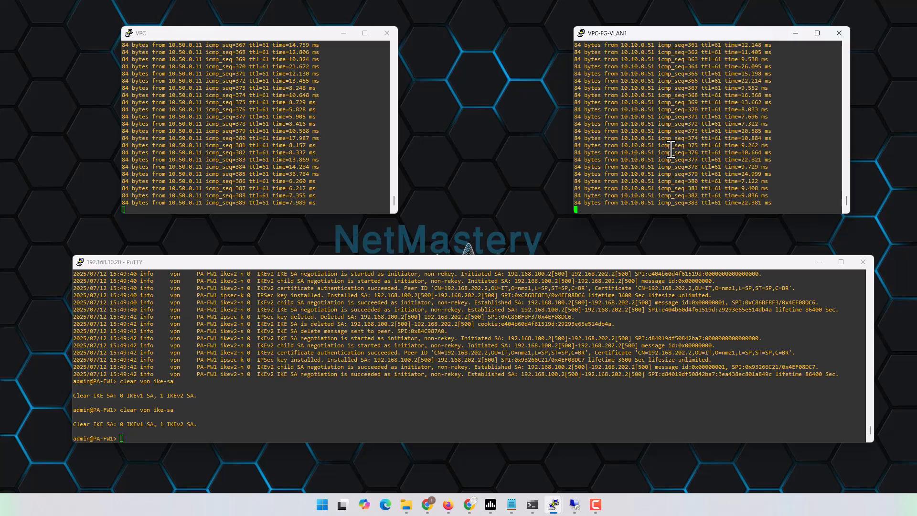
click(448, 506)
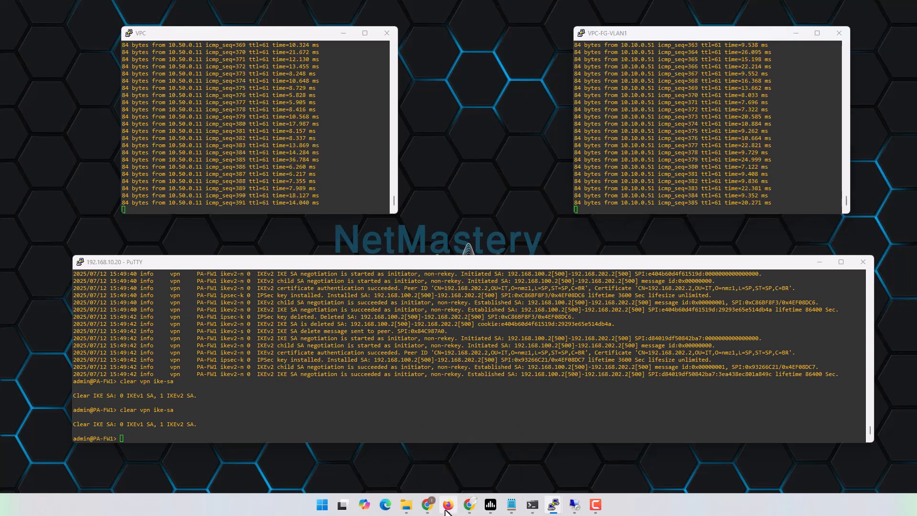